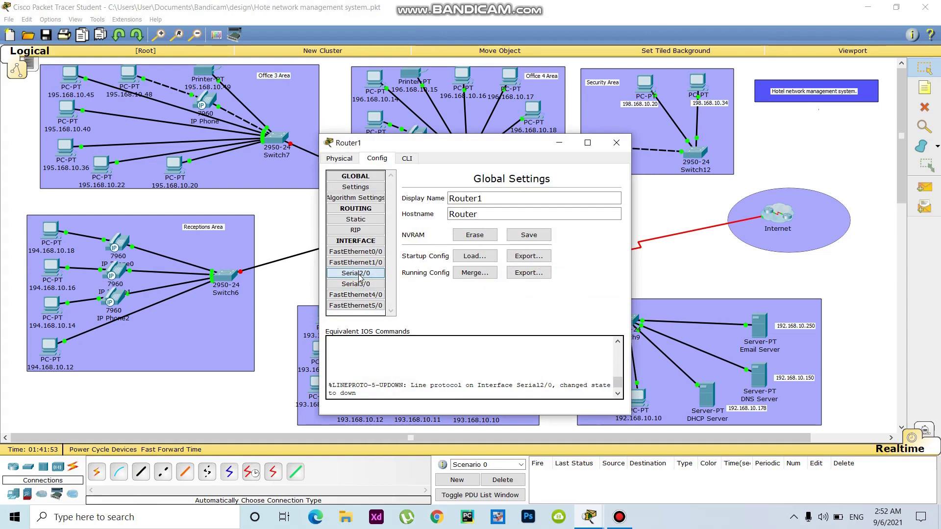
- Give Router1's FastEthernet0/0 address 192.168.10.1 with mask 255.255.255.0 and turn the port on
left_click(359, 275)
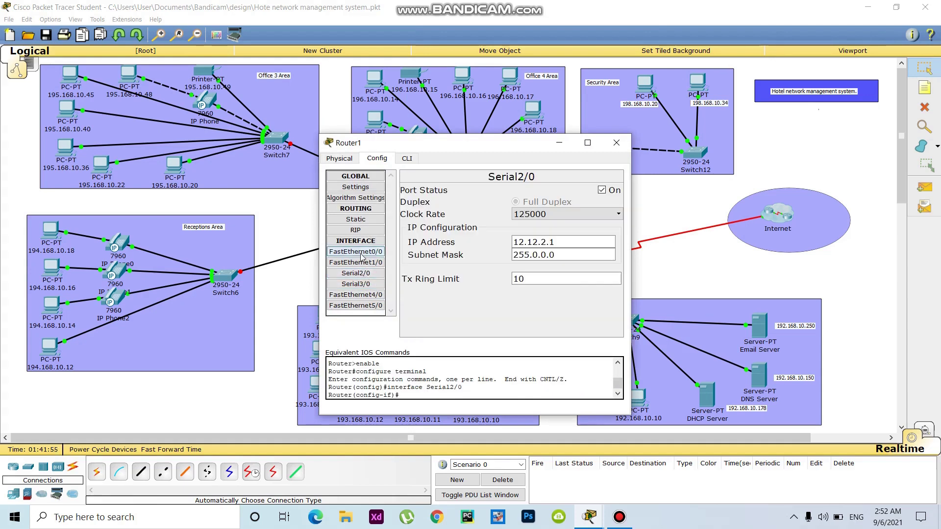
left_click(362, 256)
left_click(542, 254)
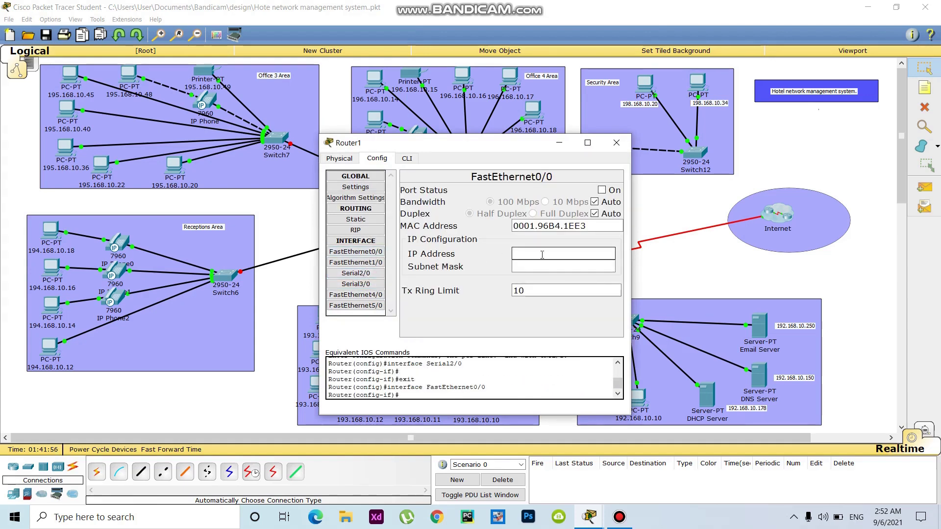
type("192.168.10.1")
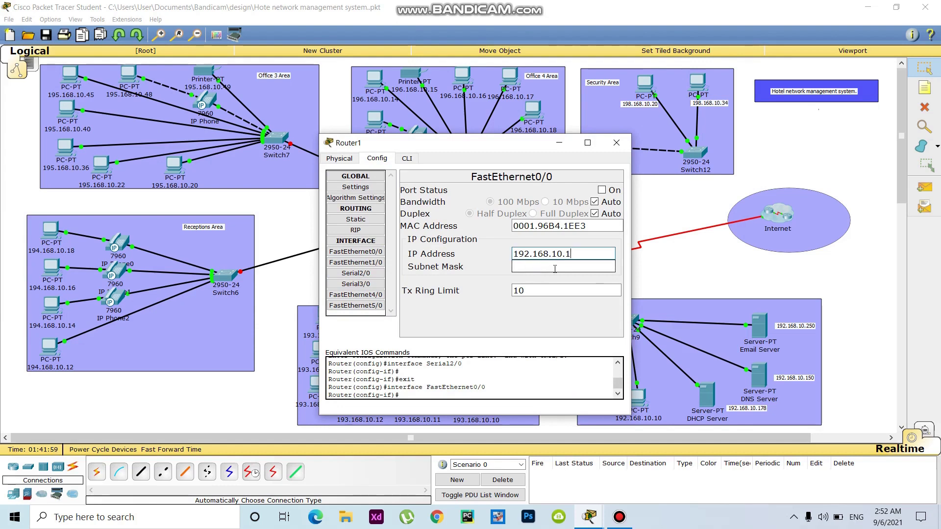
left_click(542, 269)
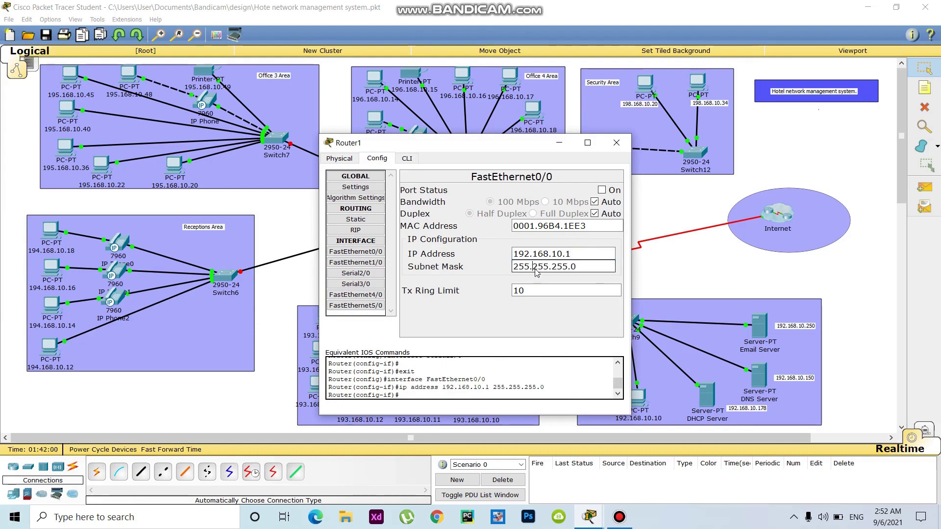
left_click(601, 192)
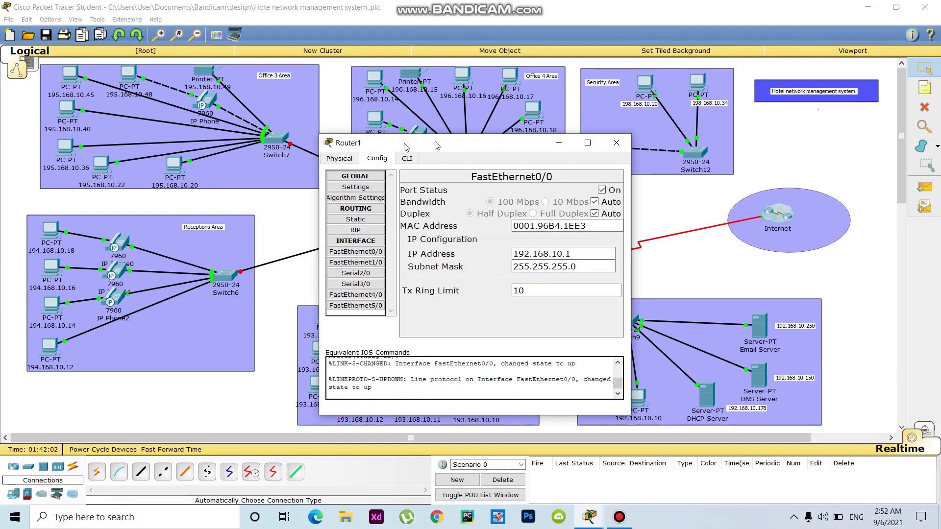
- Add network 192.168.10.0 to Router1's RIP networks and close the router window
left_click_drag(436, 142, 232, 138)
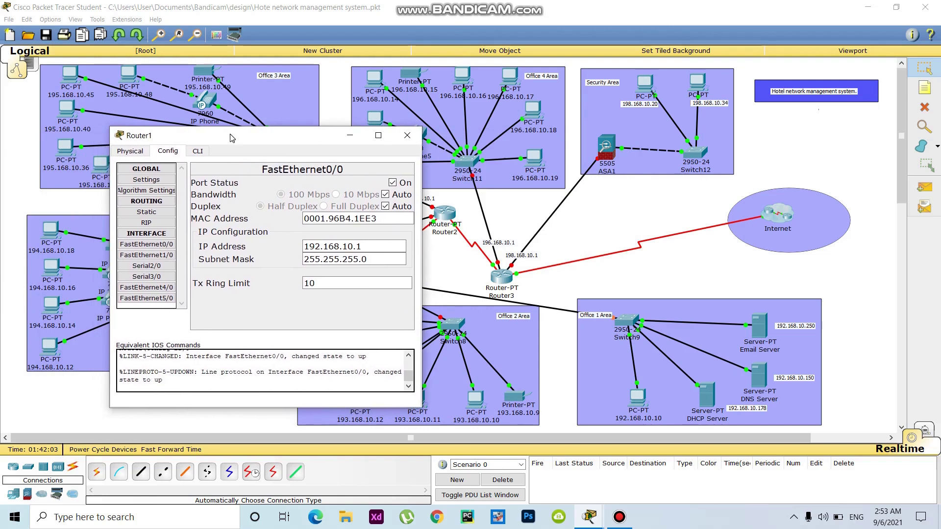
left_click(146, 222)
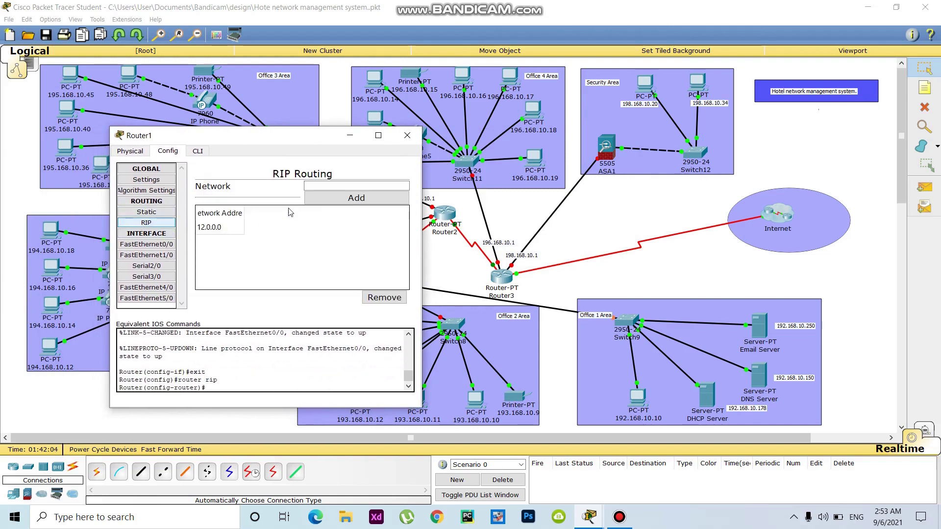
type("192.168.10.1")
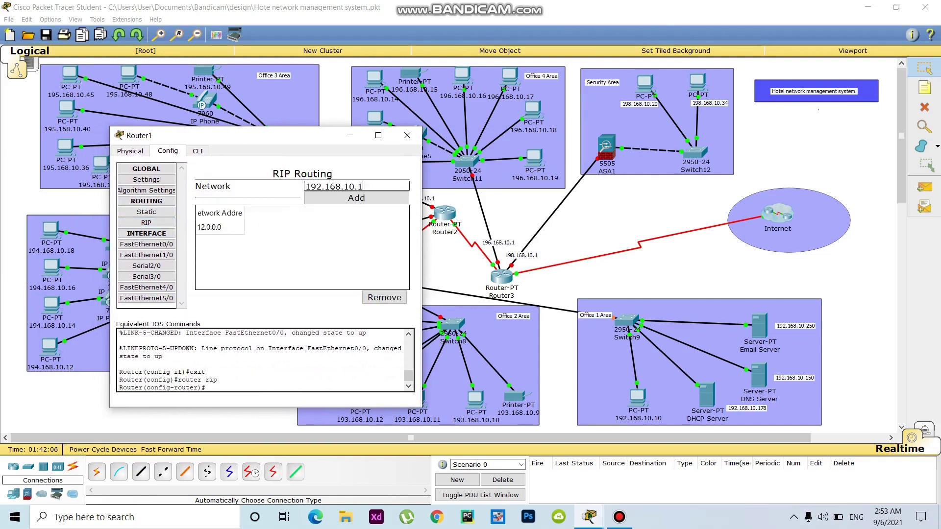
left_click(355, 200)
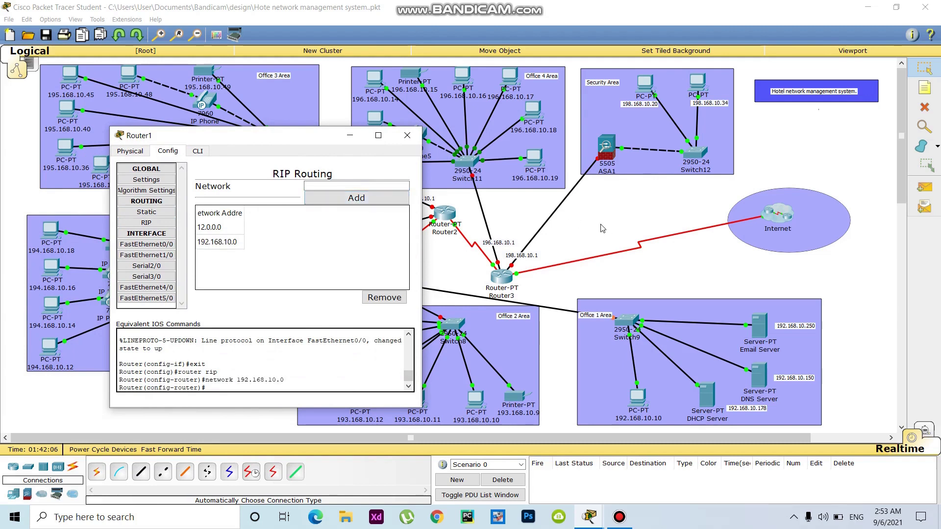
left_click(406, 136)
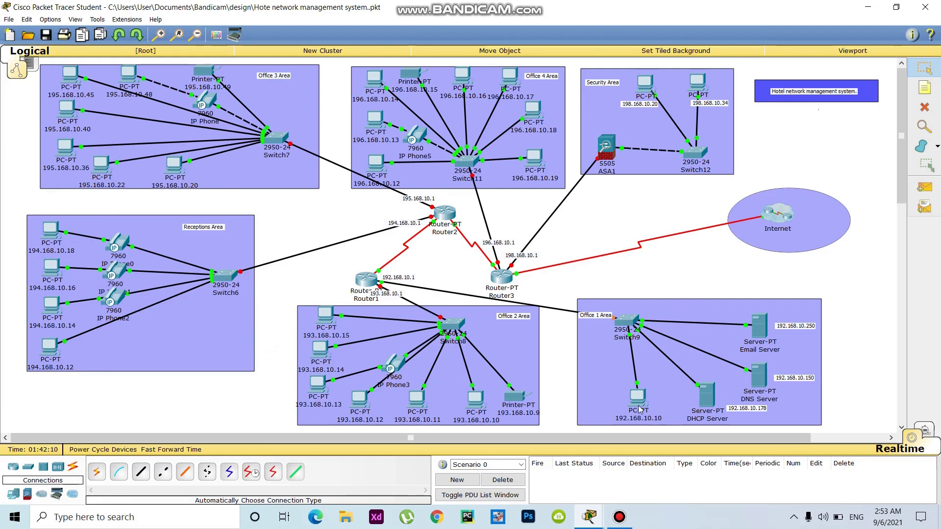
- Set the Office 1 PC's IP Configuration to 192.168.10.10, mask 255.255.255.0, gateway 192.168.10.1
left_click(638, 397)
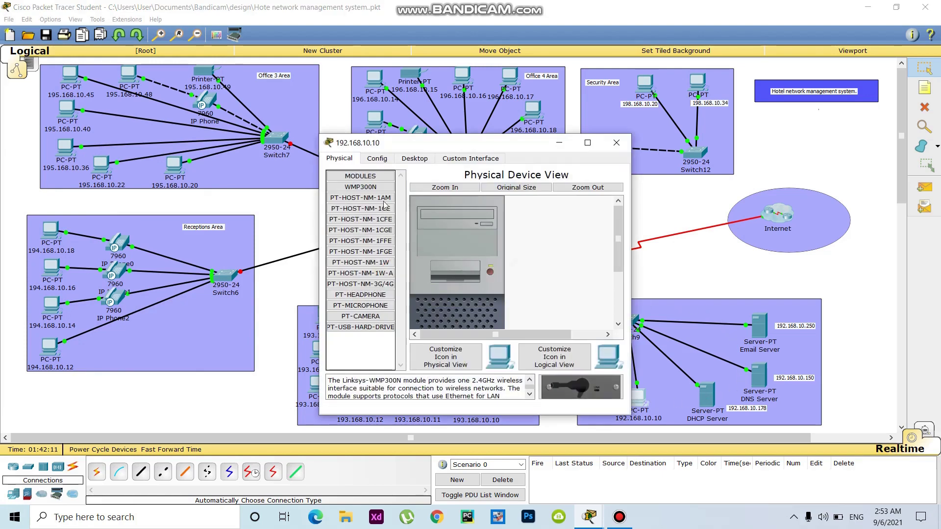
left_click(415, 158)
left_click(361, 191)
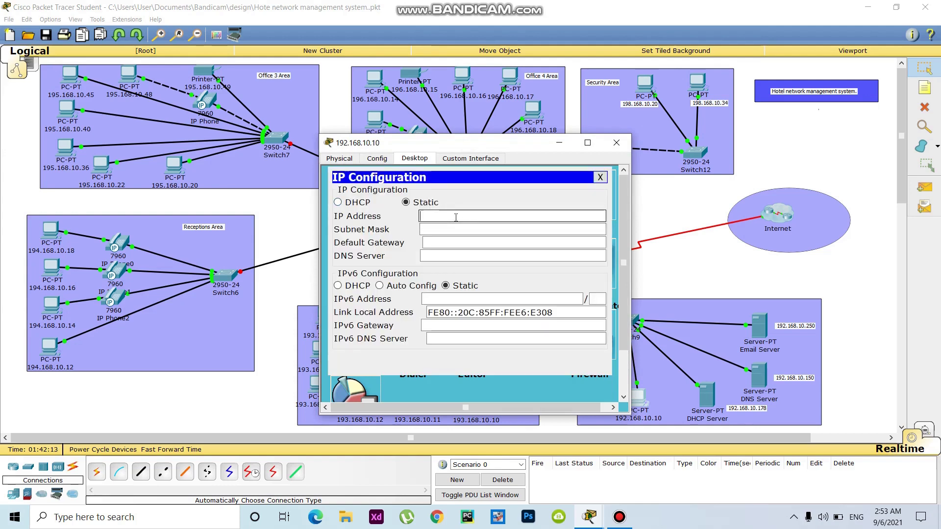
type("192.168.10.1")
left_click(489, 231)
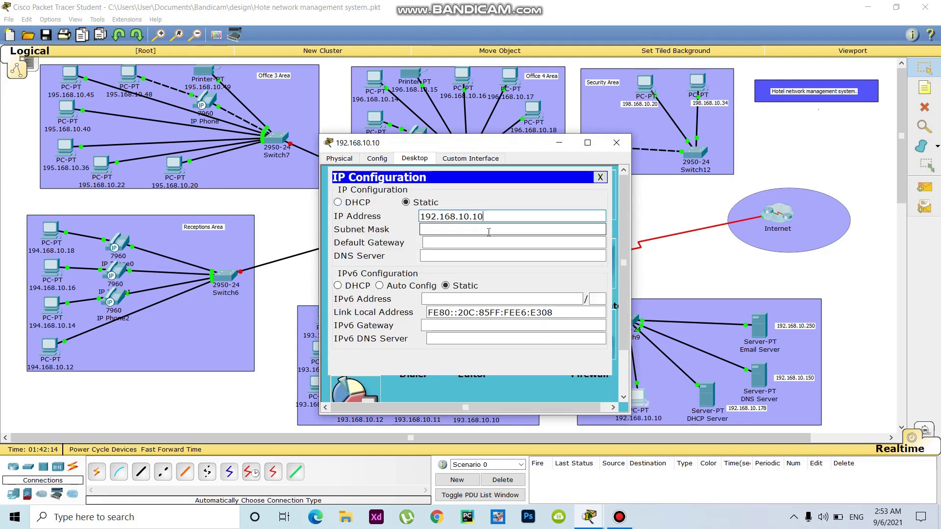
type("0")
left_click_drag(465, 143, 310, 143)
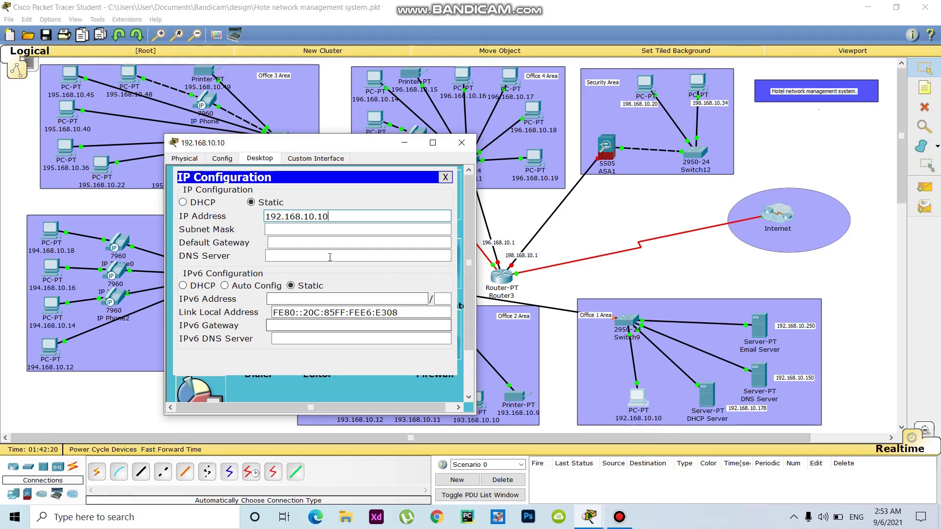
left_click(303, 227)
left_click(285, 242)
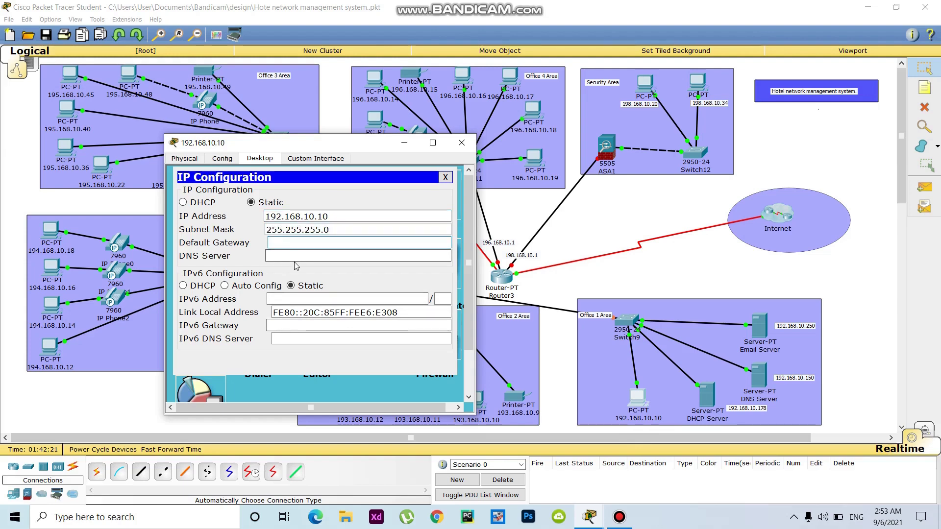
type("192.168.10.1")
left_click(461, 143)
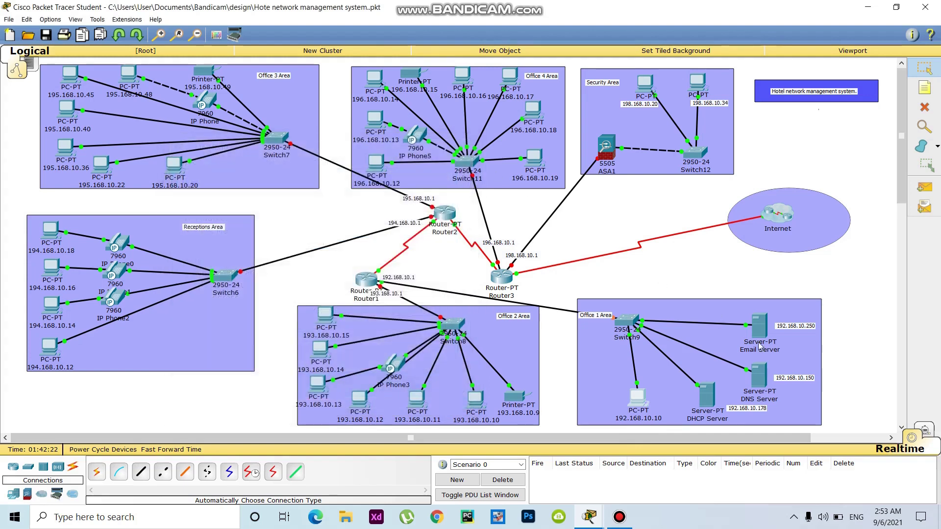
- Enter 192.168.10.178, mask 255.255.255.0 and gateway 192.168.10.1 in the DHCP Server's IP Configuration
left_click(707, 396)
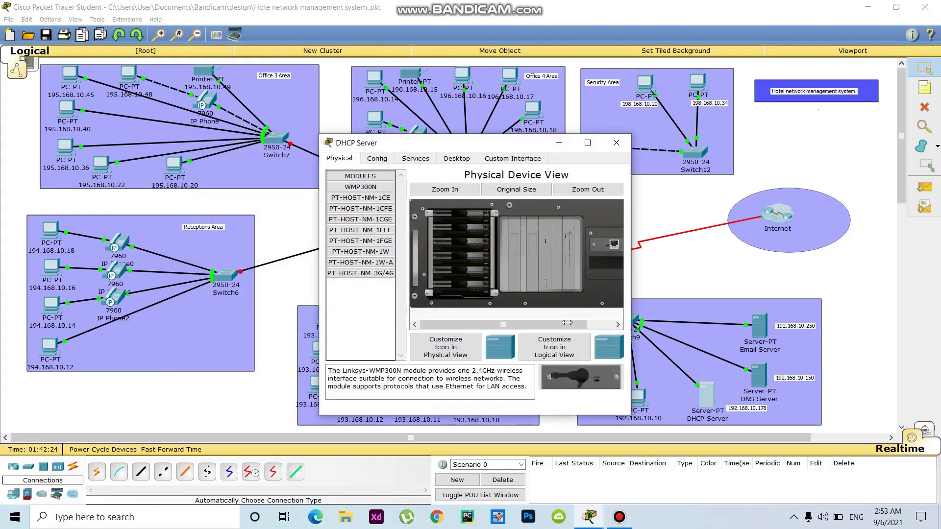
left_click(466, 160)
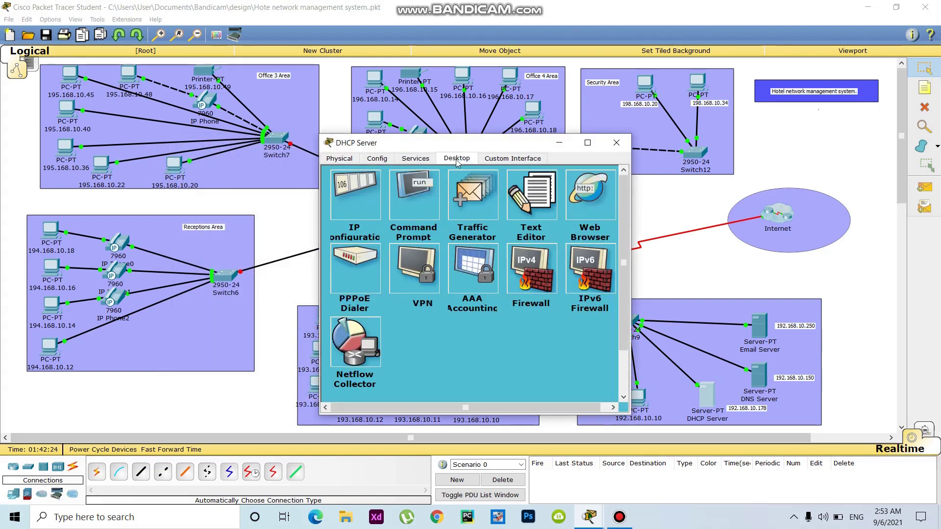
left_click(365, 196)
left_click(450, 241)
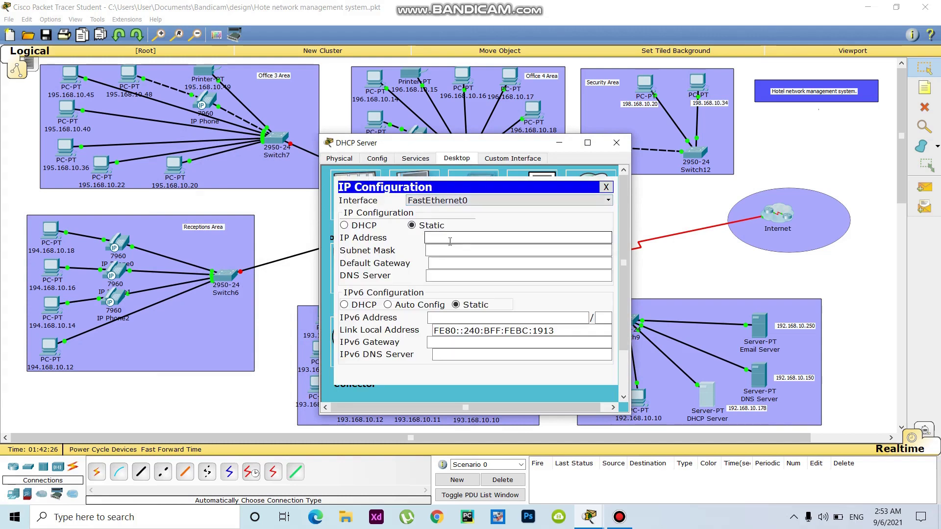
type("192.168.10.1")
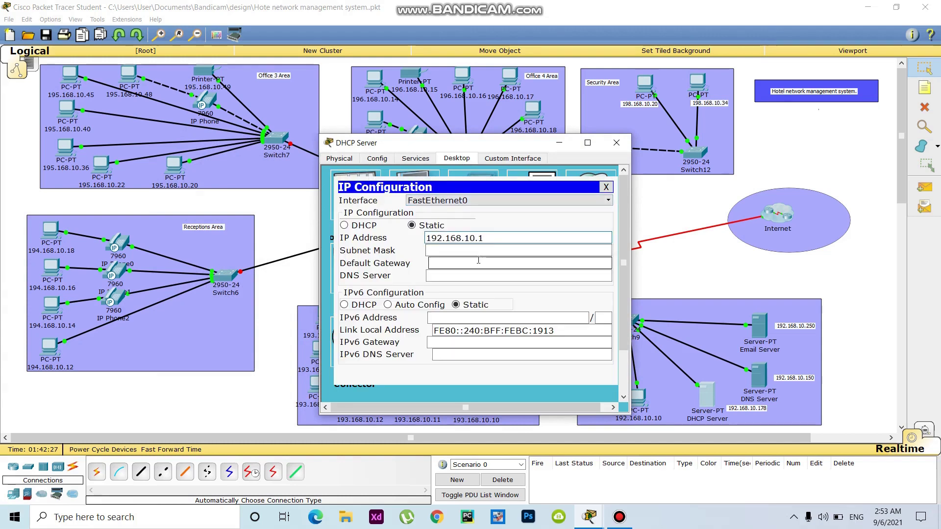
type("78")
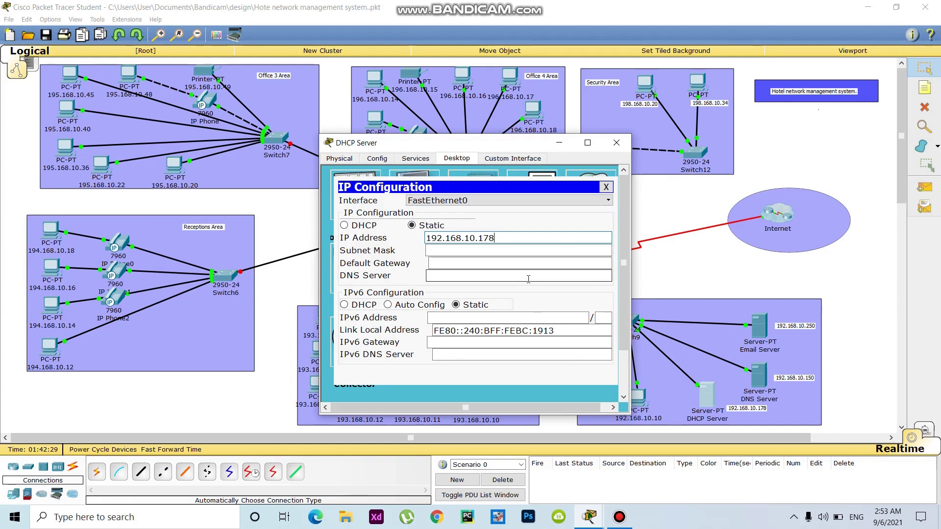
left_click(452, 263)
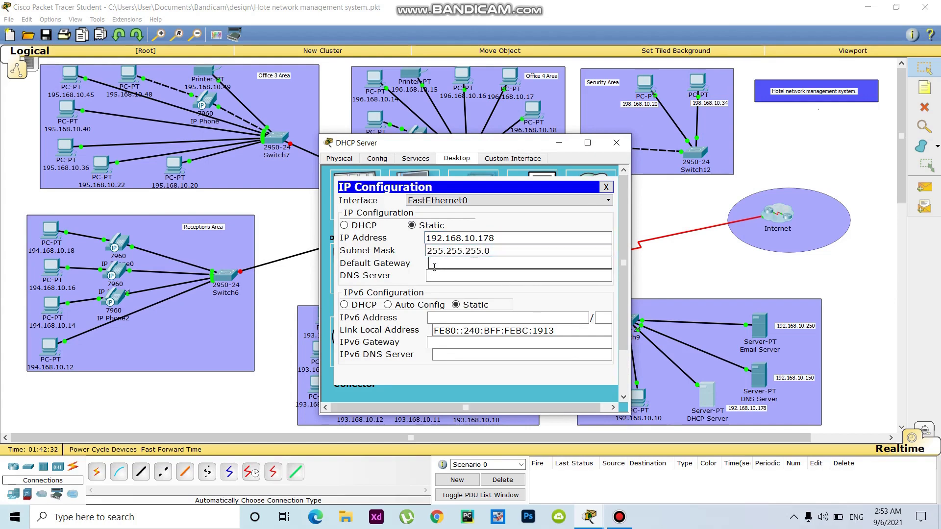
type("192.168.10.1")
left_click(706, 392)
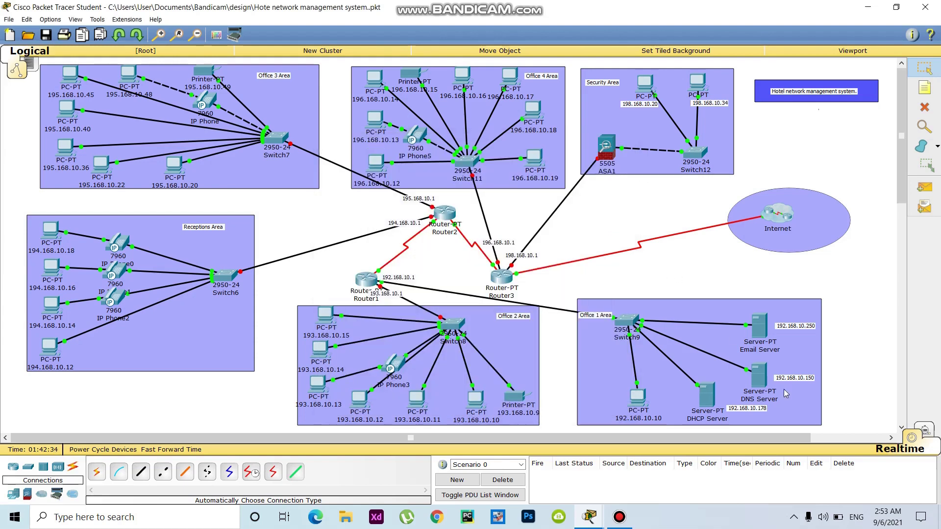
- Enter 192.168.10.150, mask 255.255.255.0 and pasted gateway 192.168.10.1 in the DNS Server's IP Configuration
left_click(760, 375)
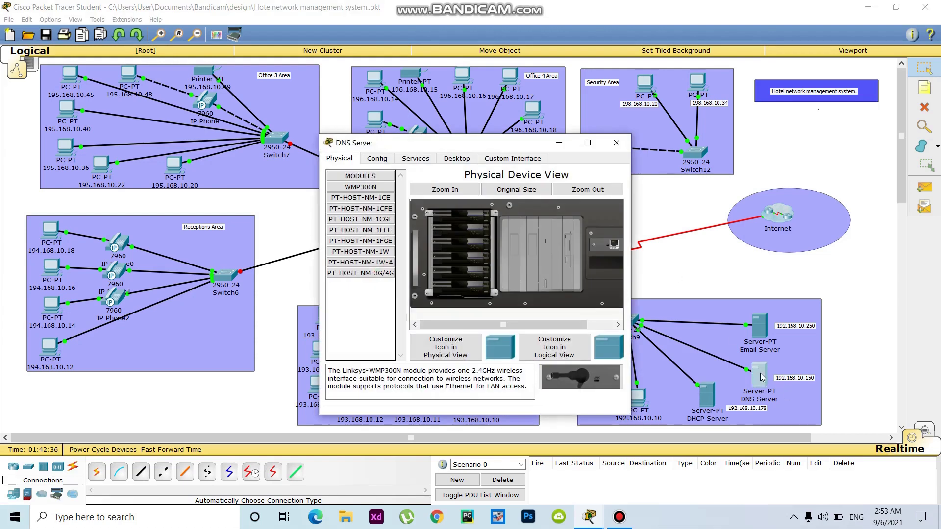
left_click(457, 160)
left_click(356, 195)
left_click(455, 239)
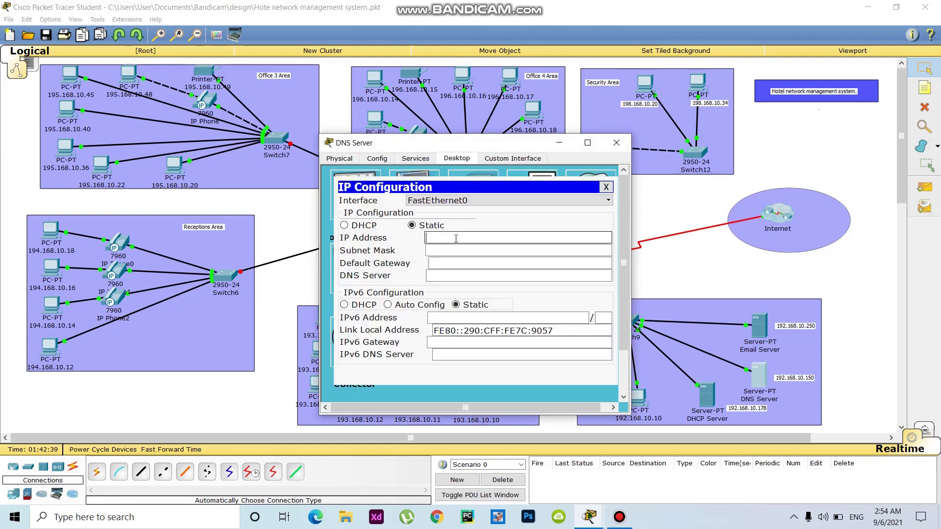
type("192.168.10.1")
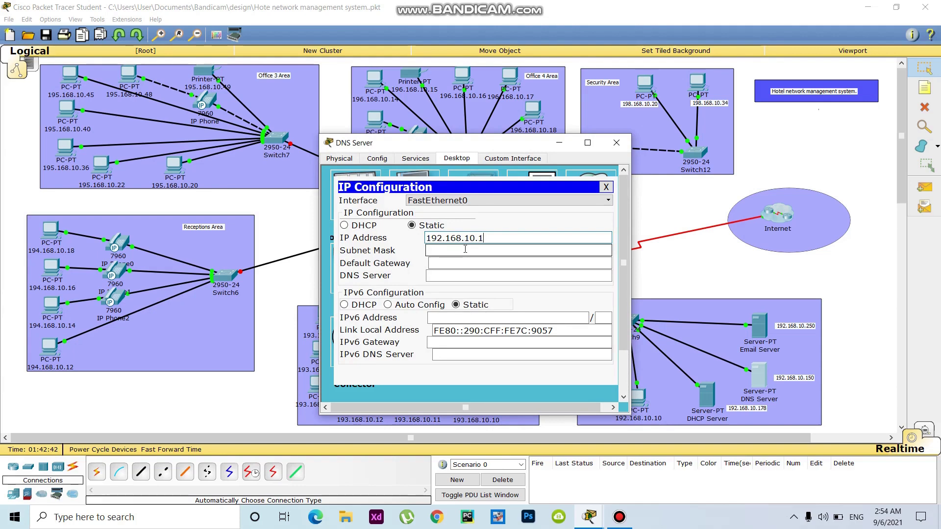
type("50")
left_click(438, 254)
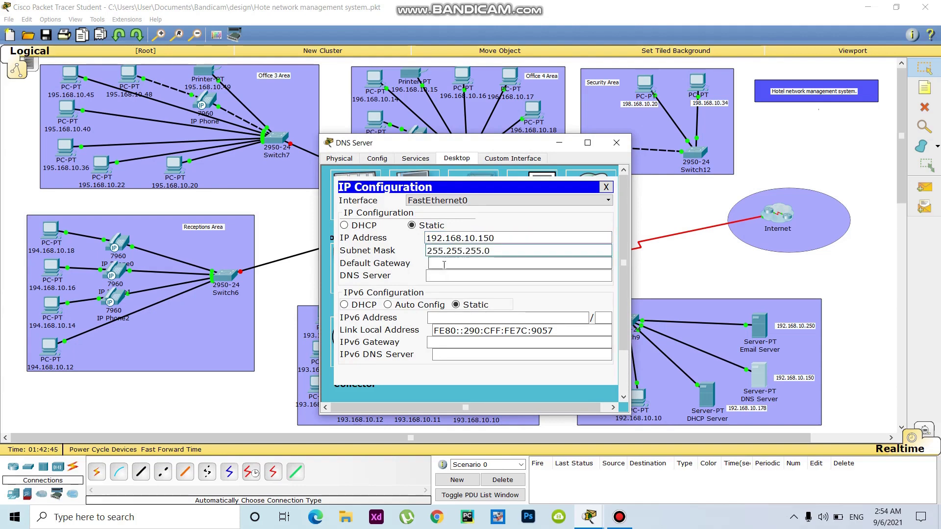
left_click(444, 264)
type("192.168.10.1")
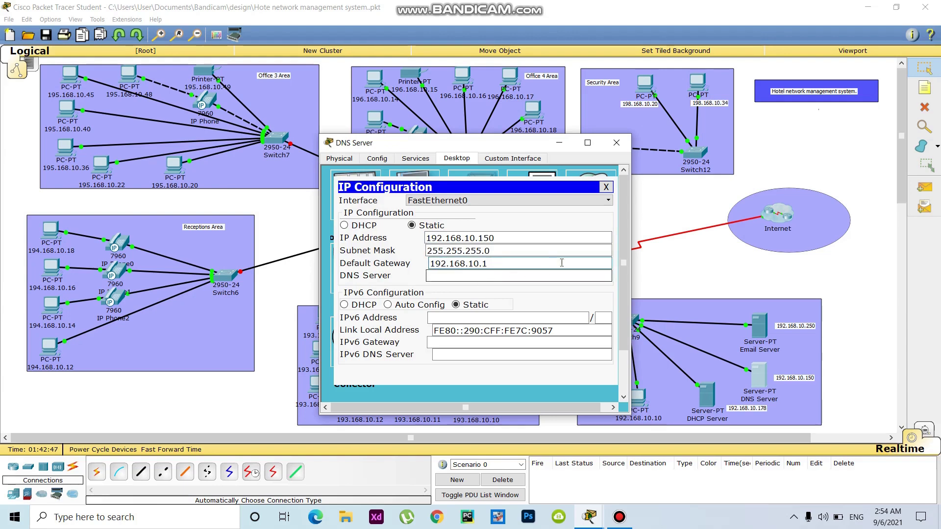
left_click(669, 267)
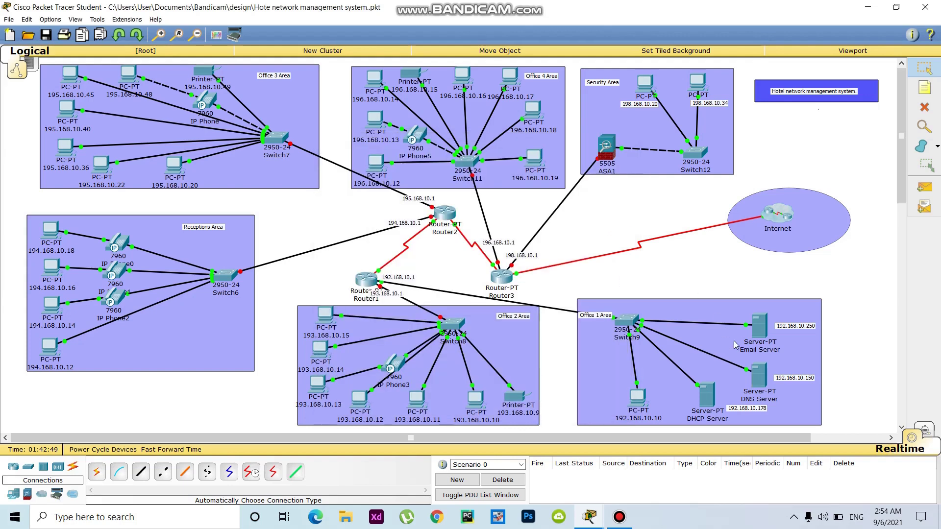
- Set the Email Server's IP Configuration to 192.168.10.250, mask 255.255.255.0, gateway 192.168.10.1
left_click(760, 327)
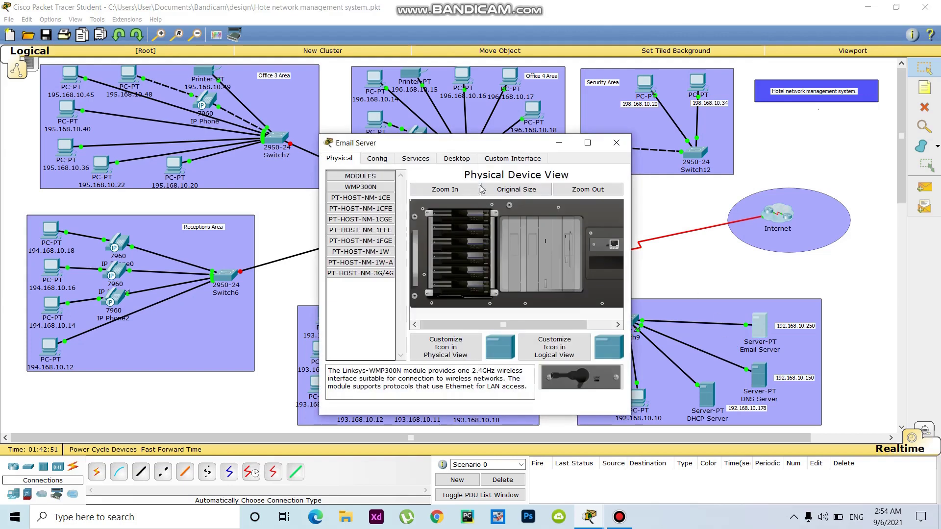
left_click(458, 162)
left_click(370, 193)
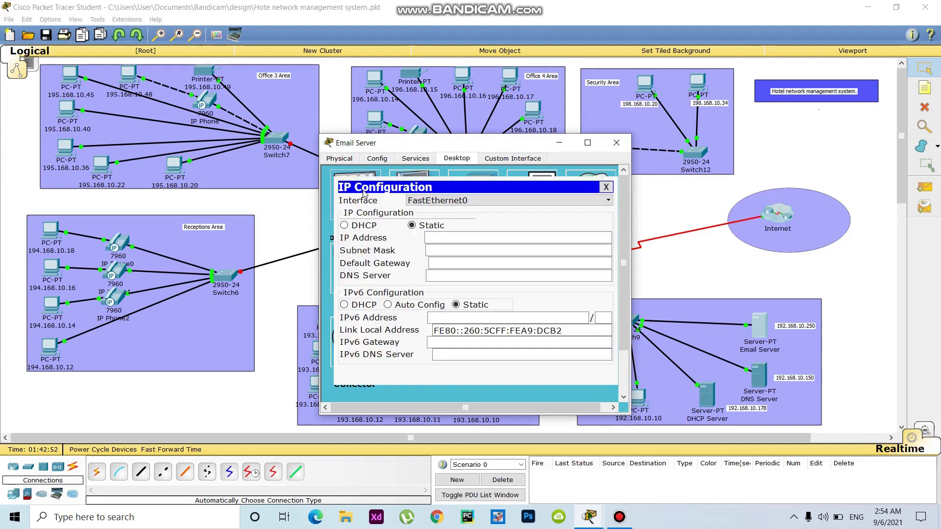
left_click(456, 239)
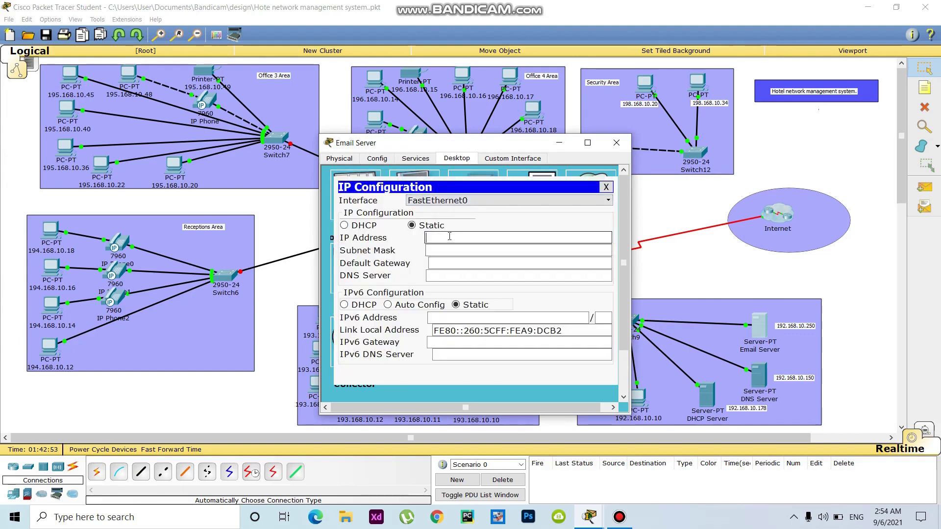
key("BackSpace")
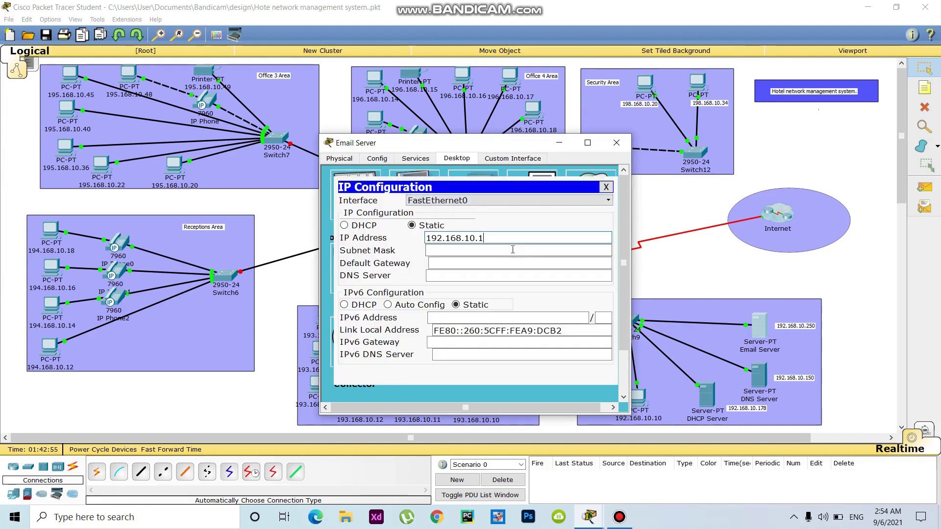
type("250")
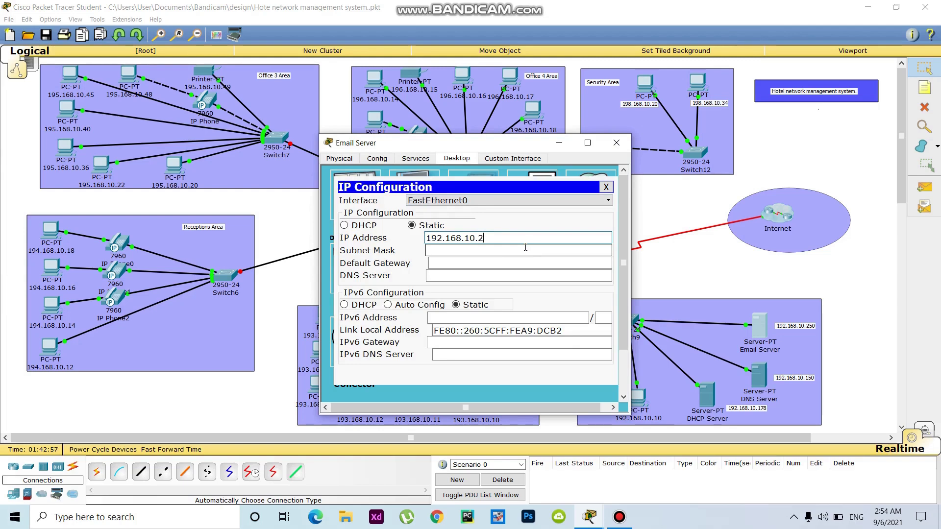
left_click(453, 255)
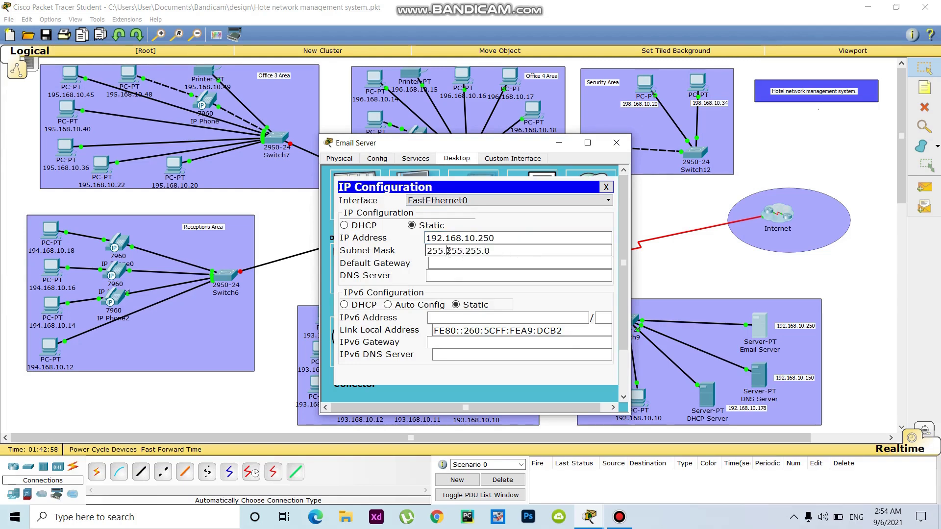
left_click(444, 264)
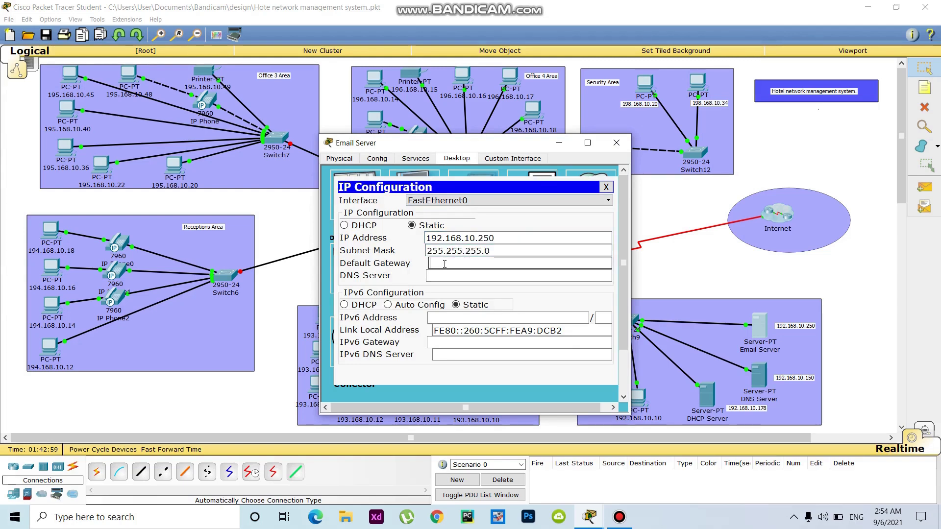
type("192.168.10.1")
left_click(676, 261)
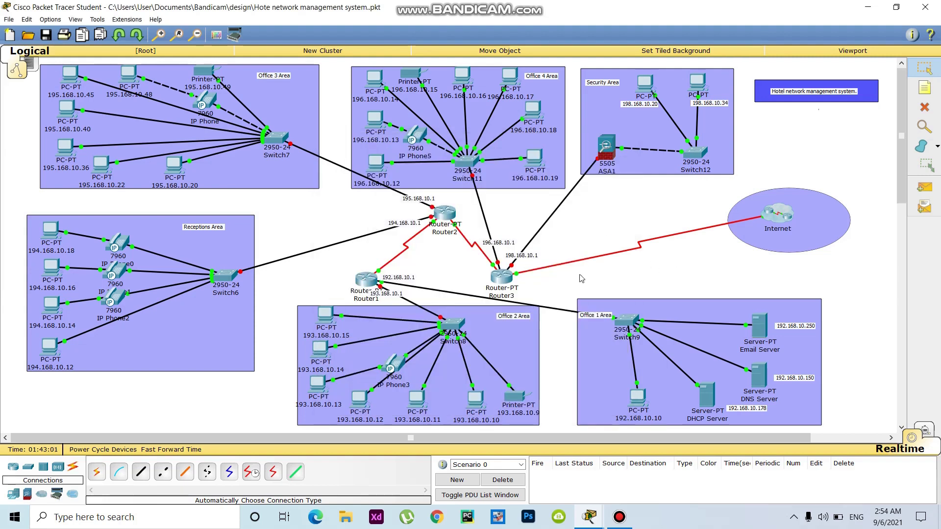
- Give Router1's FastEthernet1/0 address 193.168.10.1 with mask 255.255.255.0 and turn the port on
double_click(387, 294)
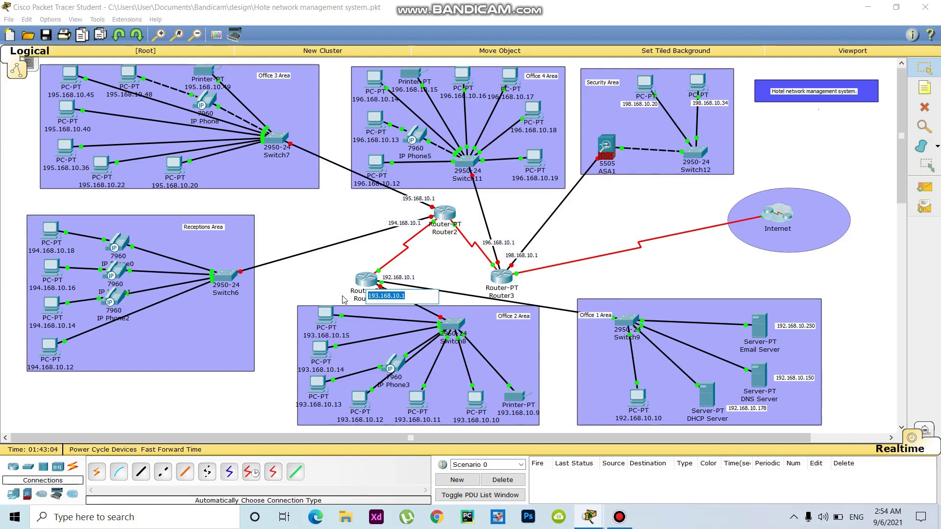
left_click(365, 280)
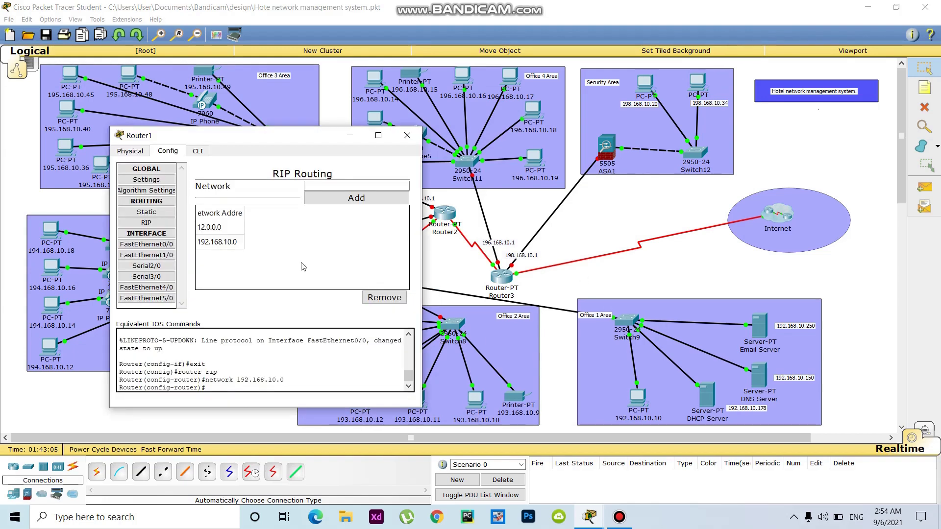
left_click(157, 261)
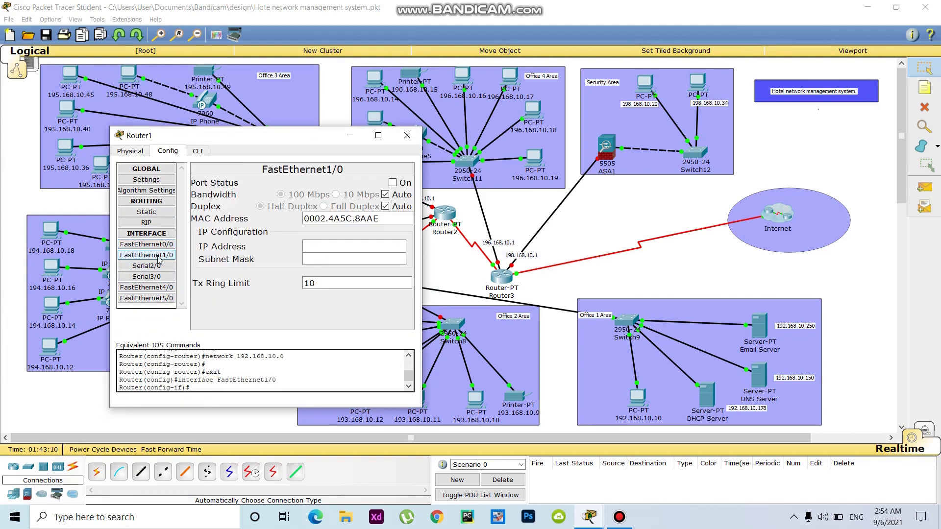
left_click(308, 247)
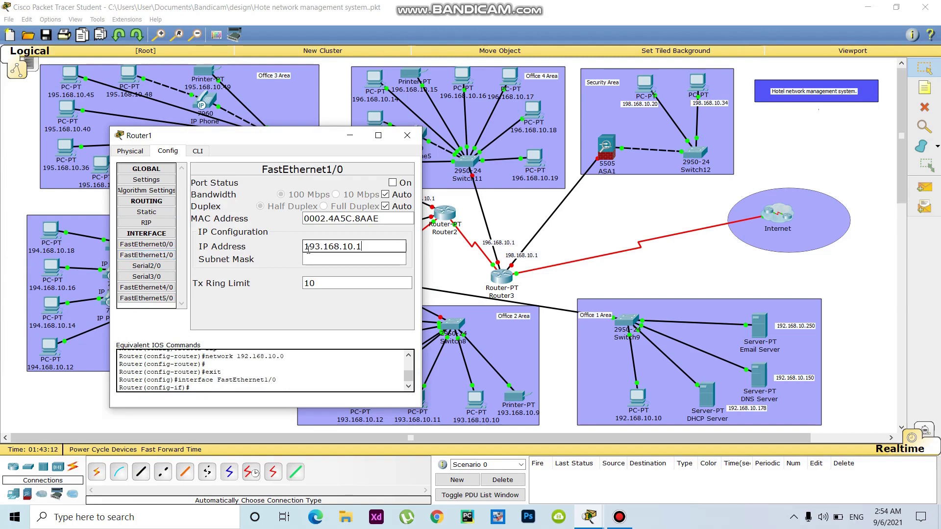
left_click(327, 261)
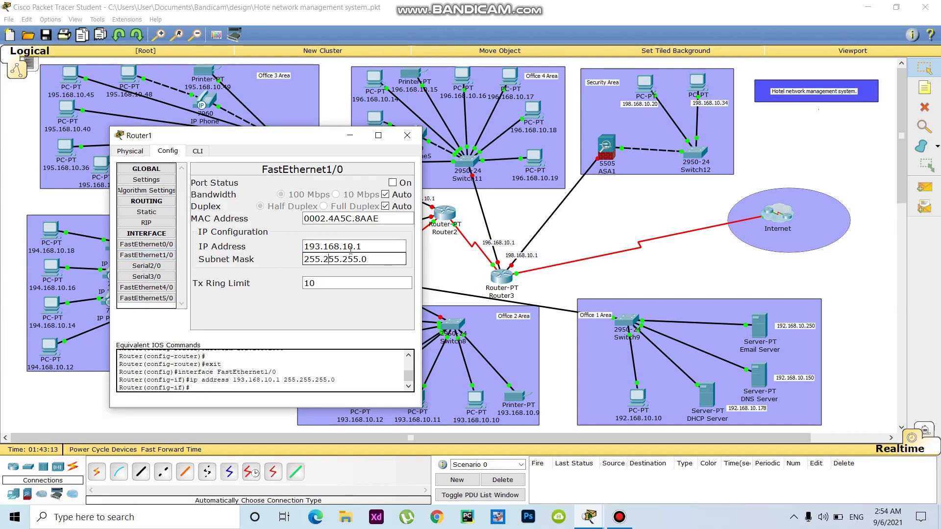
left_click(393, 182)
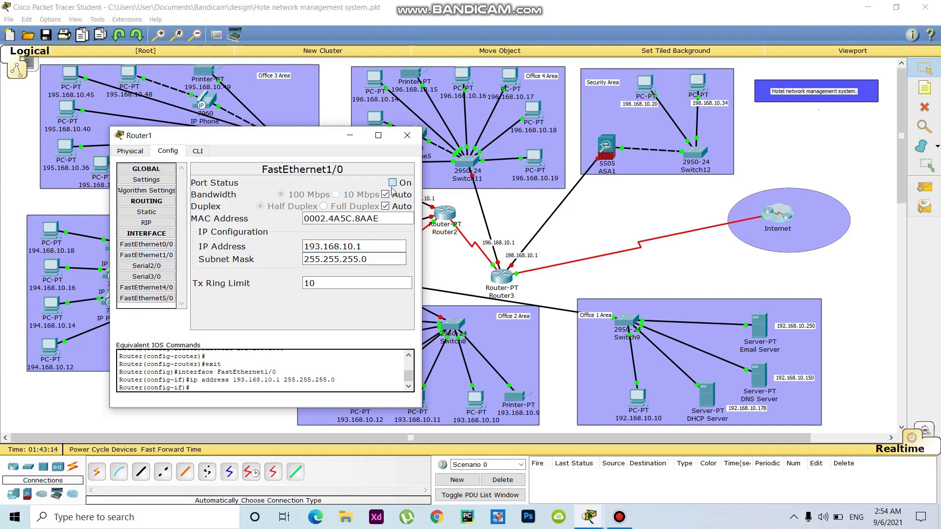
- Add network 193.168.10.0 to Router1's RIP networks and close the router window
left_click(146, 223)
left_click(345, 185)
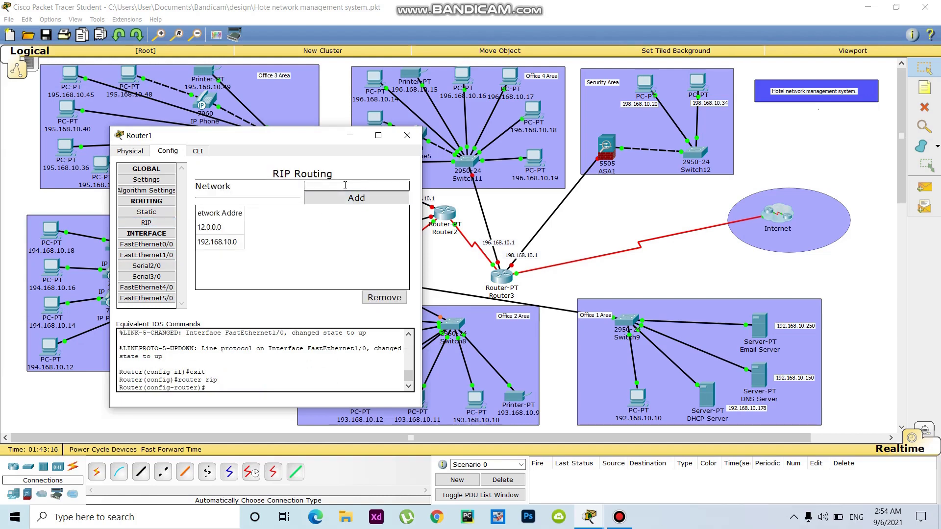
type("193.168.10.0")
left_click(358, 200)
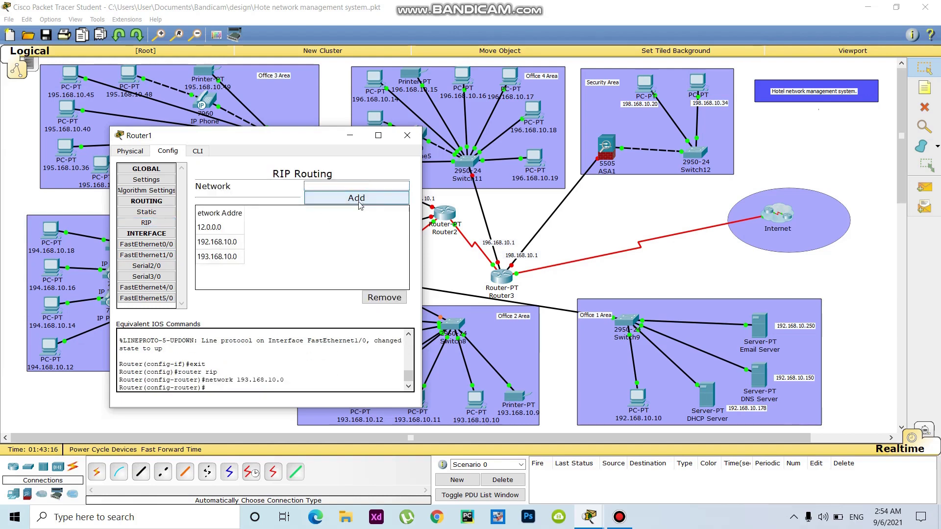
left_click(407, 135)
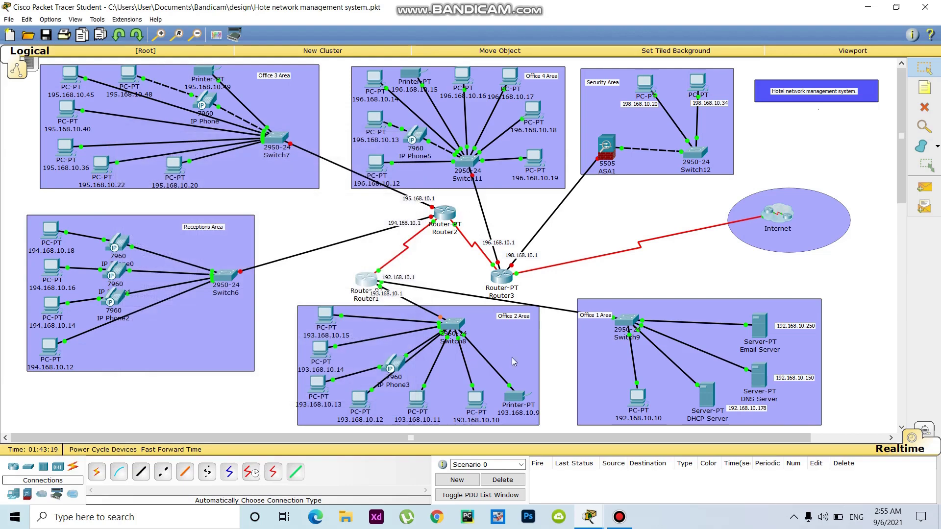
- Enter 193.168.10.9 and mask 255.255.255.0 on the Office 2 printer's FastEthernet0 interface, then close it
left_click(514, 400)
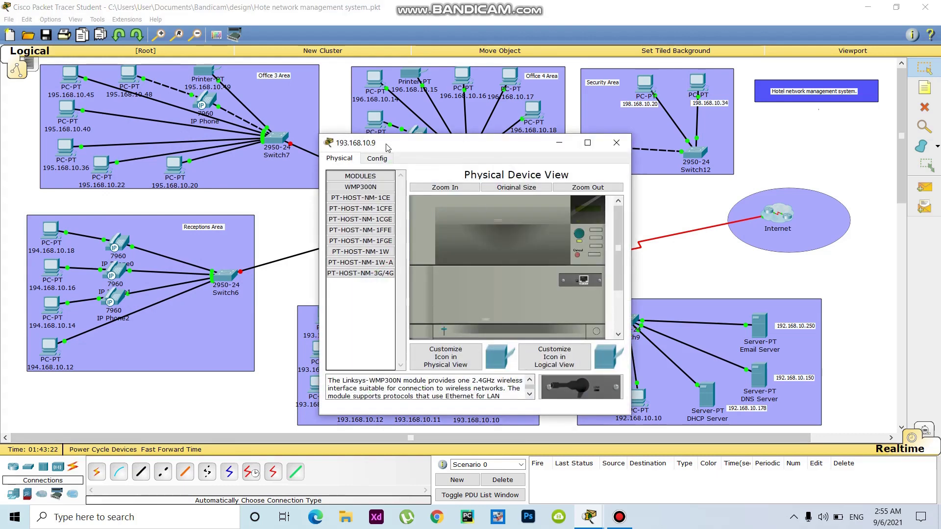
left_click(376, 158)
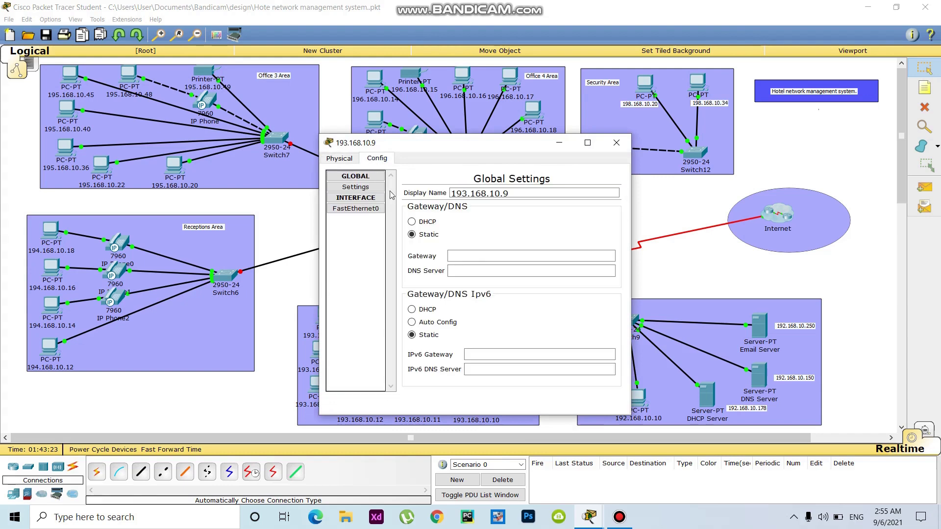
left_click(363, 210)
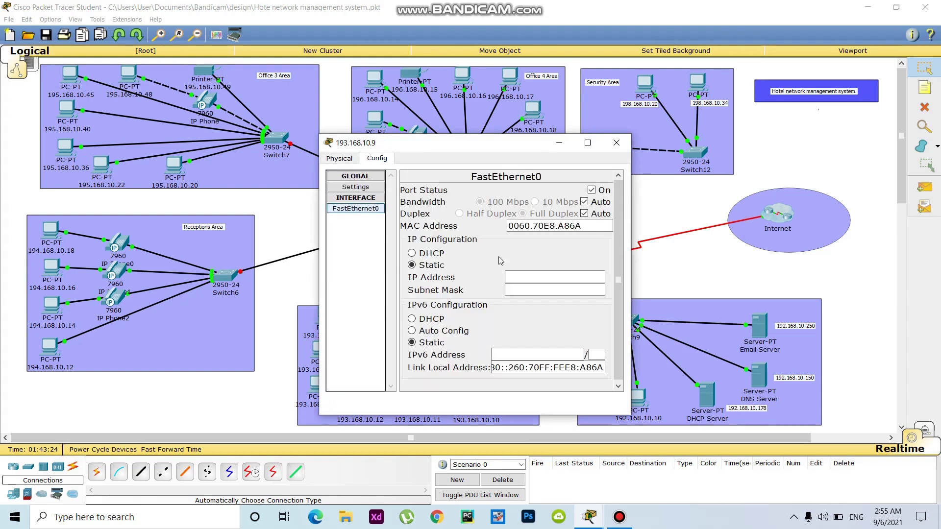
left_click(517, 277)
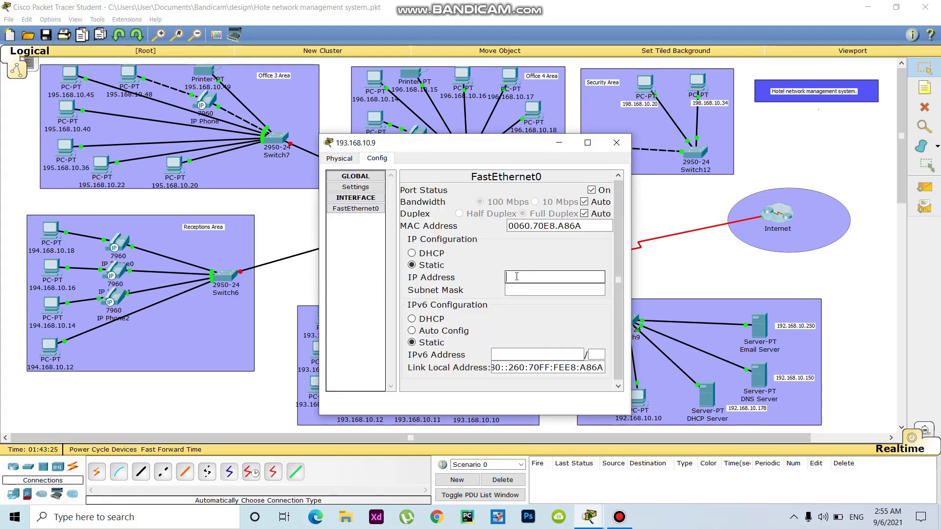
type("193.168.10.1")
key("BackSpace")
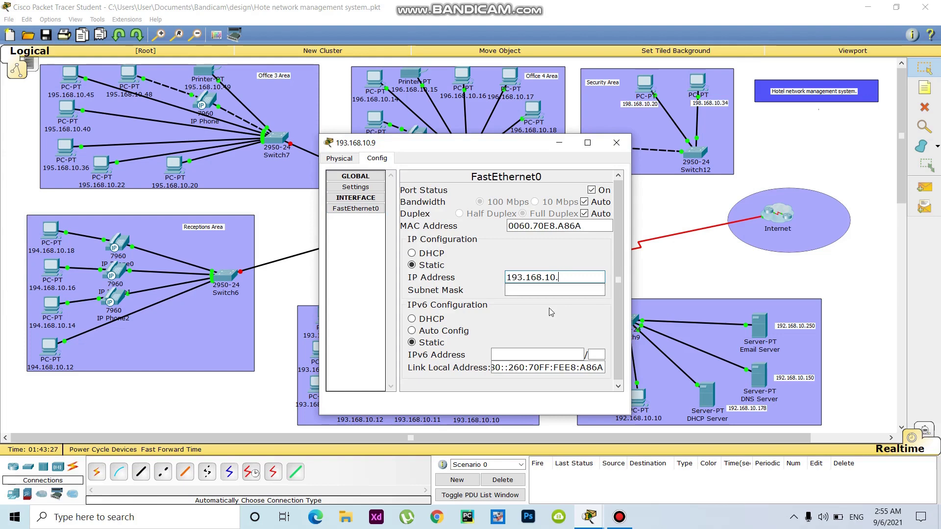
type("9")
left_click(529, 291)
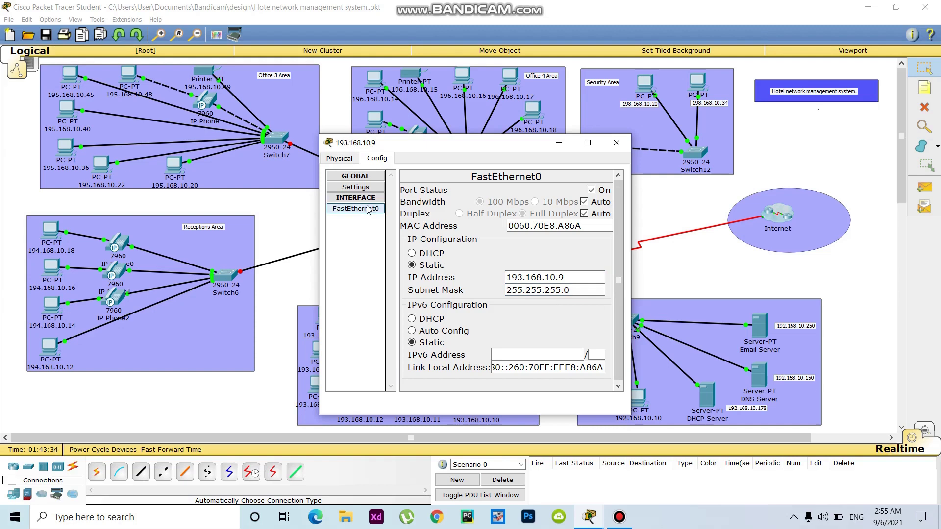
left_click(344, 159)
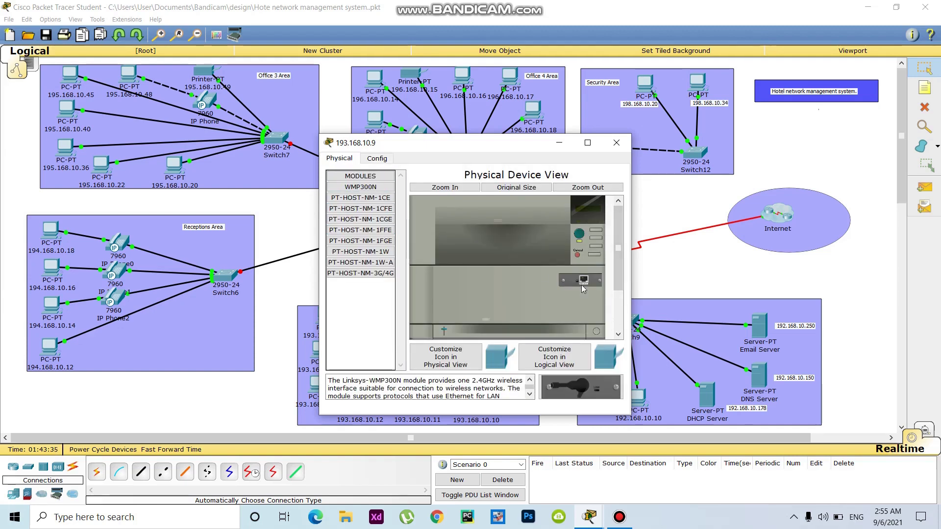
key("Escape")
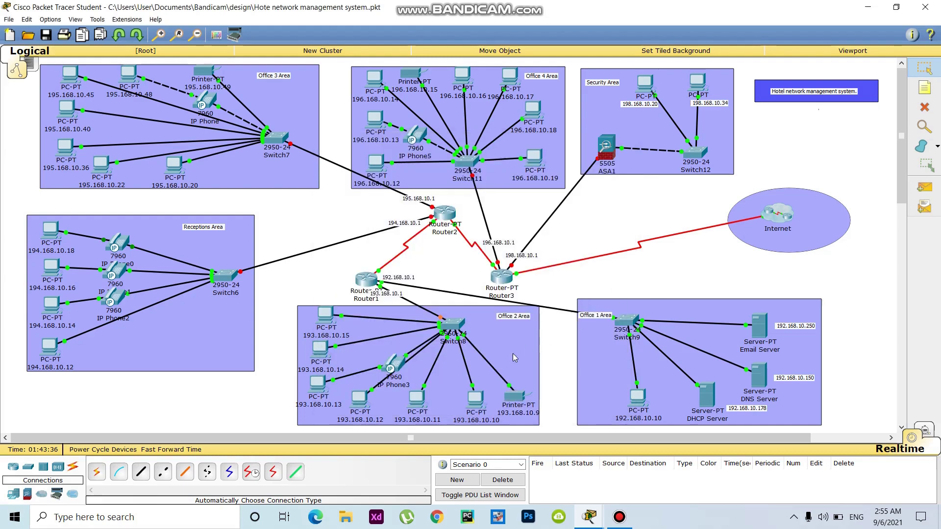
- Set PC 193.168.10.10's address to 193.168.10.10 with gateway 193.168.10.1
left_click(476, 399)
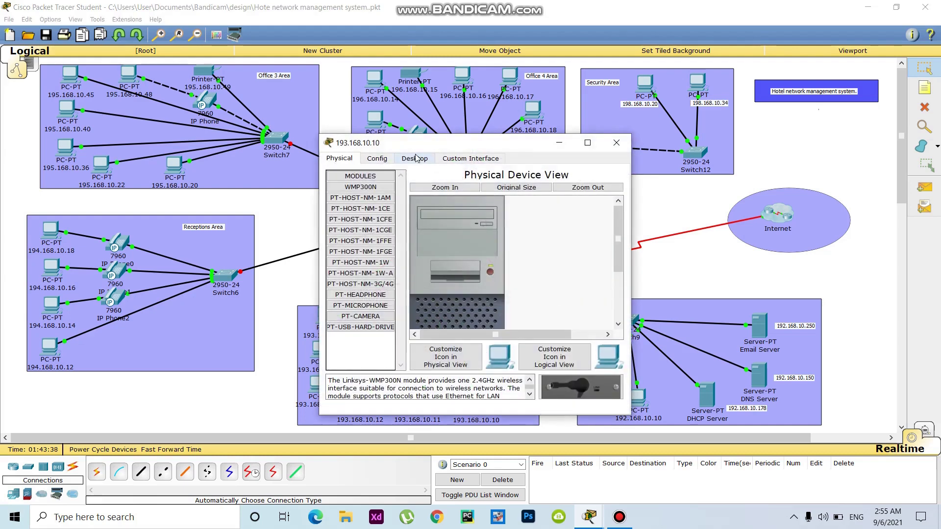
left_click(415, 158)
left_click_drag(406, 140, 168, 104)
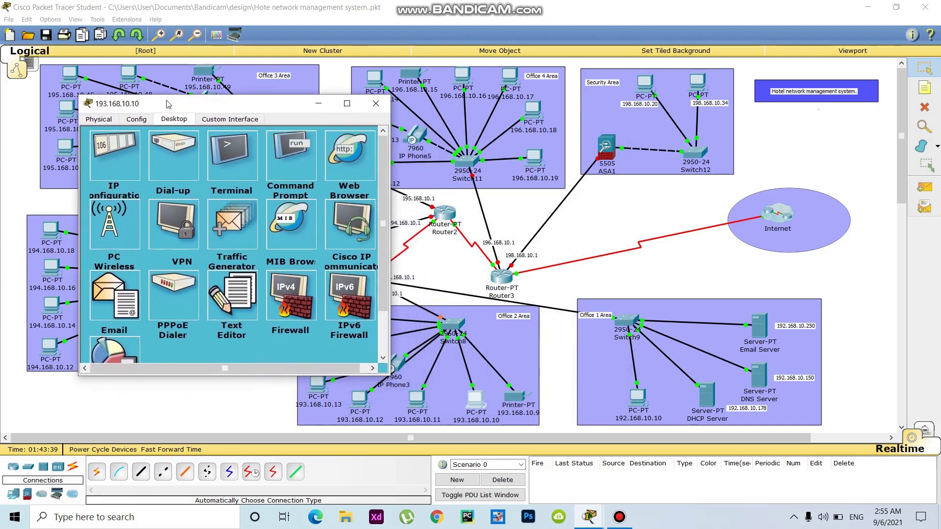
left_click(115, 161)
left_click(221, 177)
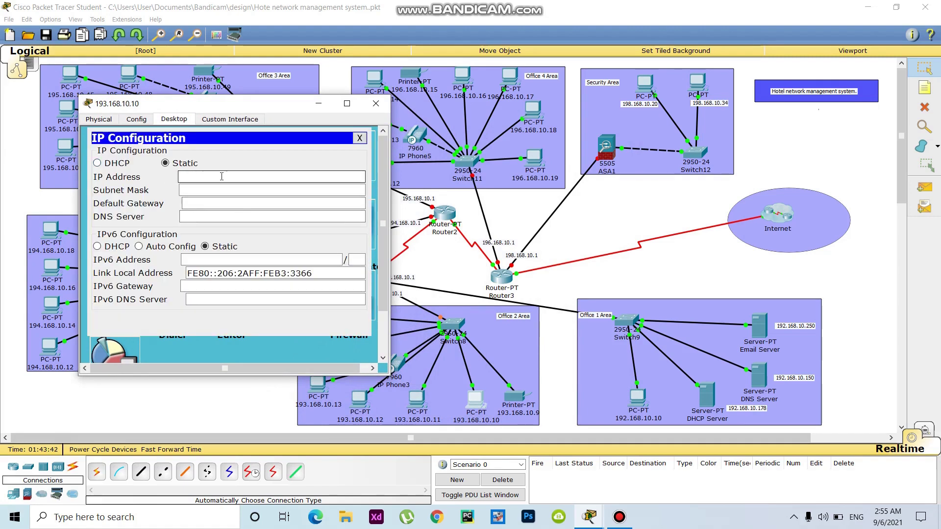
type("193.168.10.1")
left_click(244, 206)
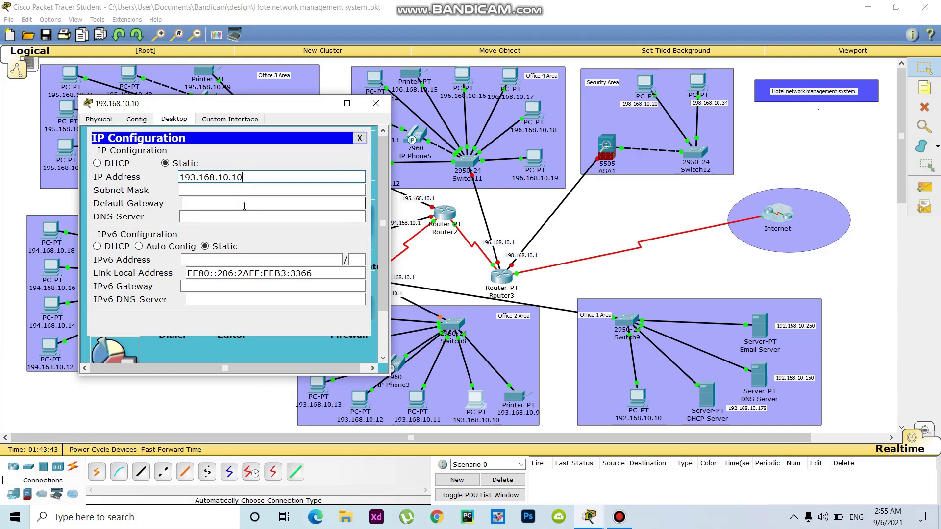
type("0")
key("Tab")
left_click(216, 202)
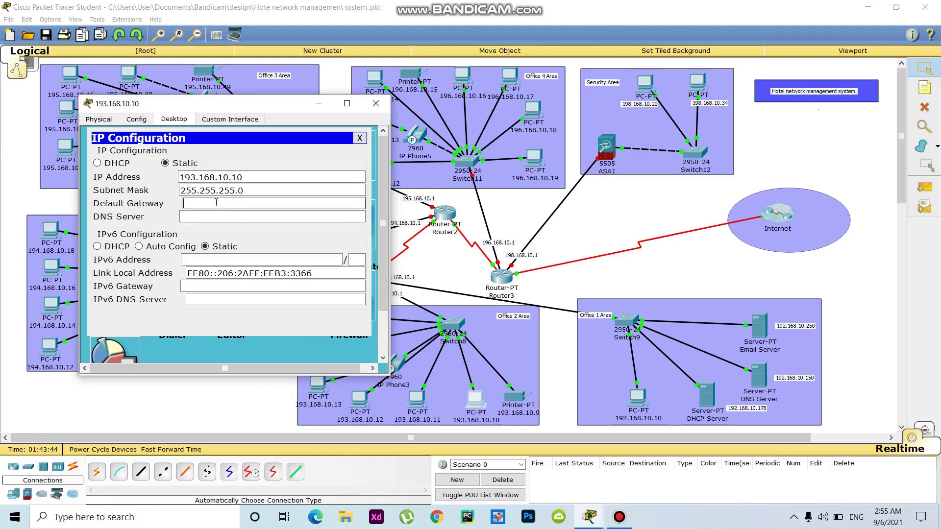
type("193.168.10.1")
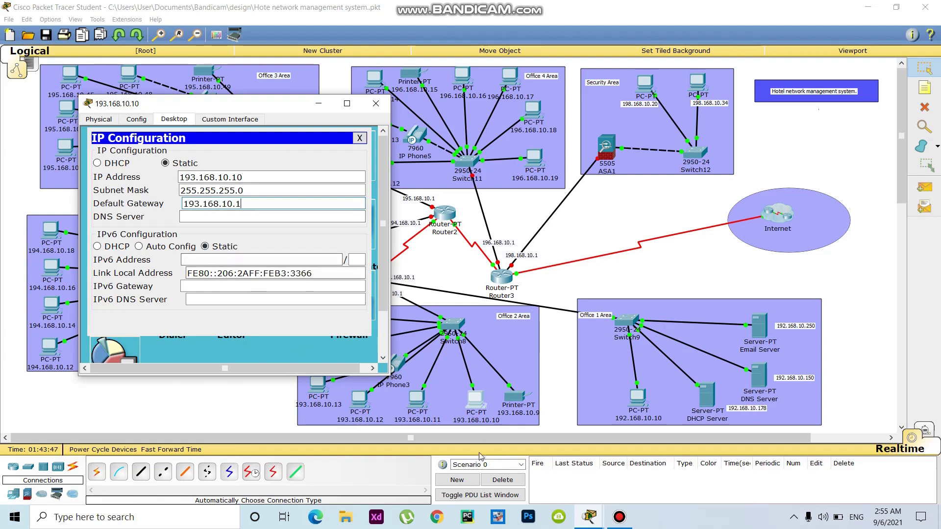
left_click(474, 390)
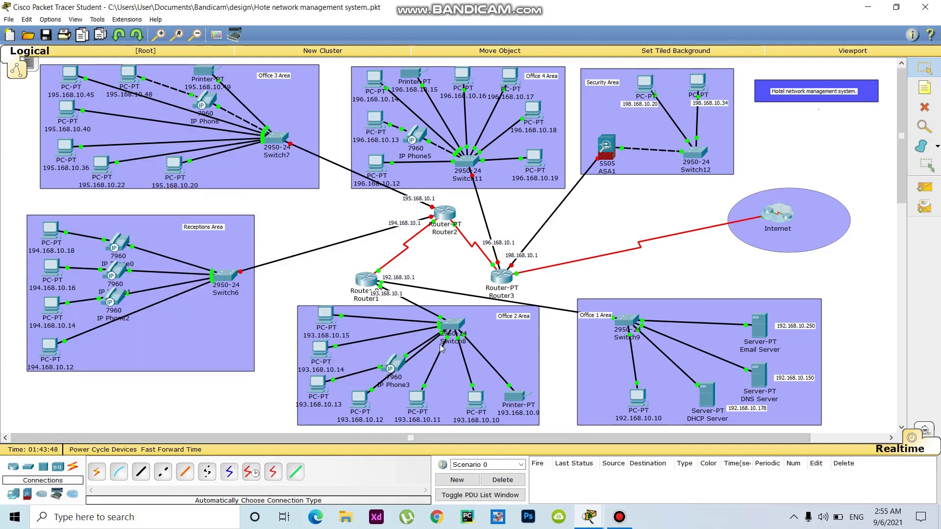
- Give the next Office 2 PC static address 193.168.10.11 with mask 255.255.255.0
left_click(413, 404)
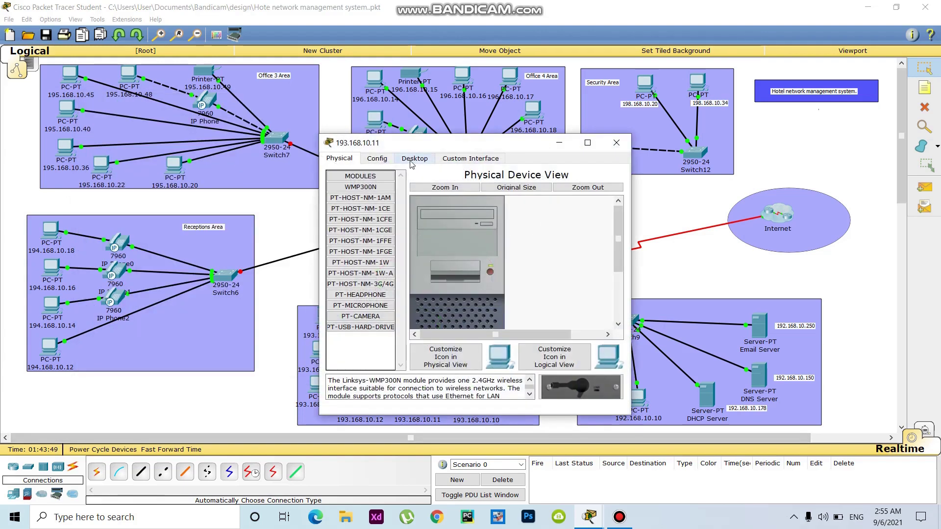
left_click(423, 158)
left_click_drag(429, 150, 569, 86)
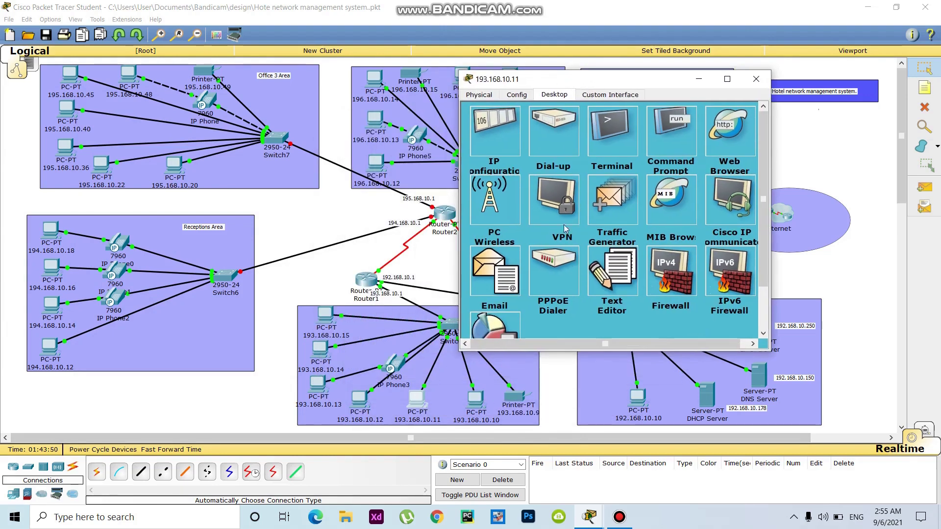
left_click(492, 125)
left_click(576, 156)
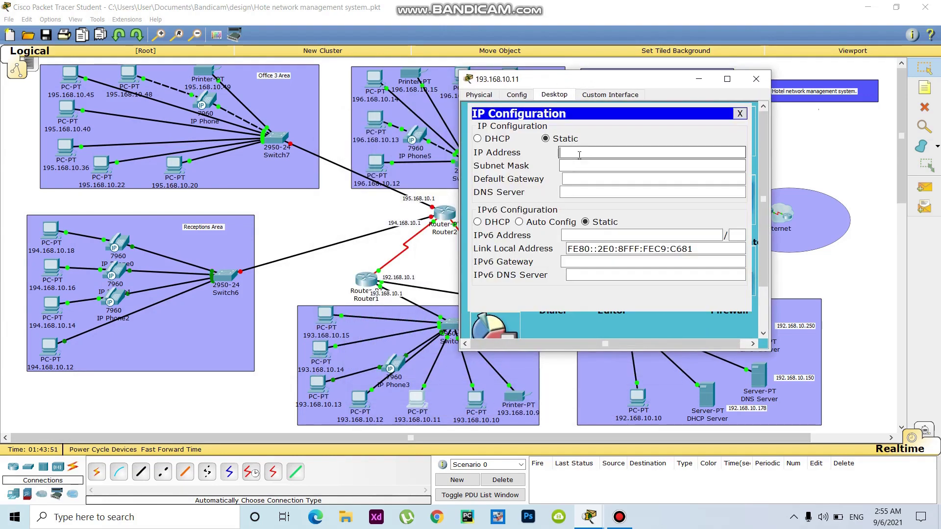
type("193.168.10.1")
left_click(606, 191)
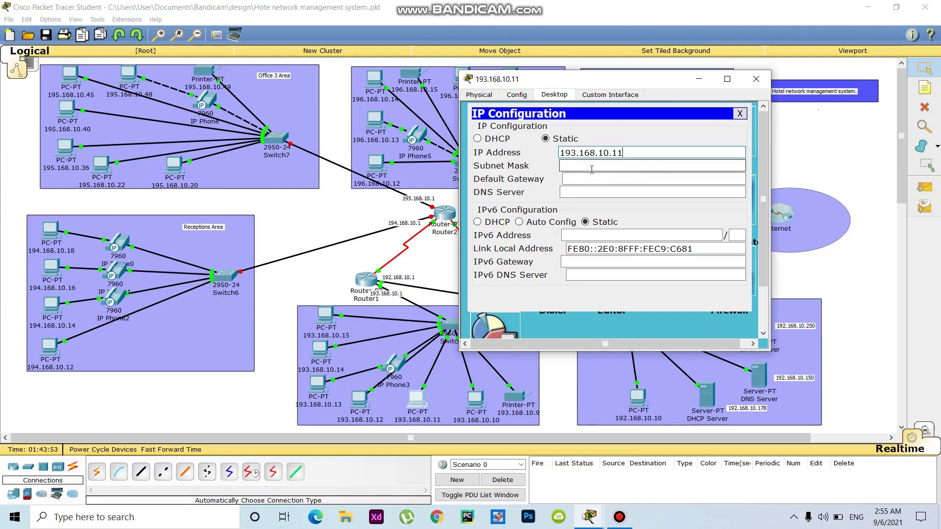
left_click(591, 169)
left_click(575, 178)
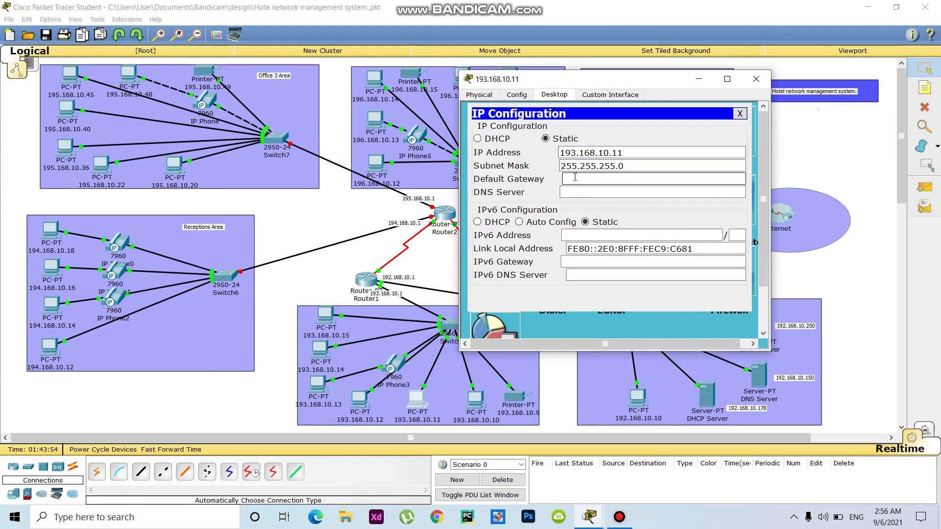
left_click(872, 206)
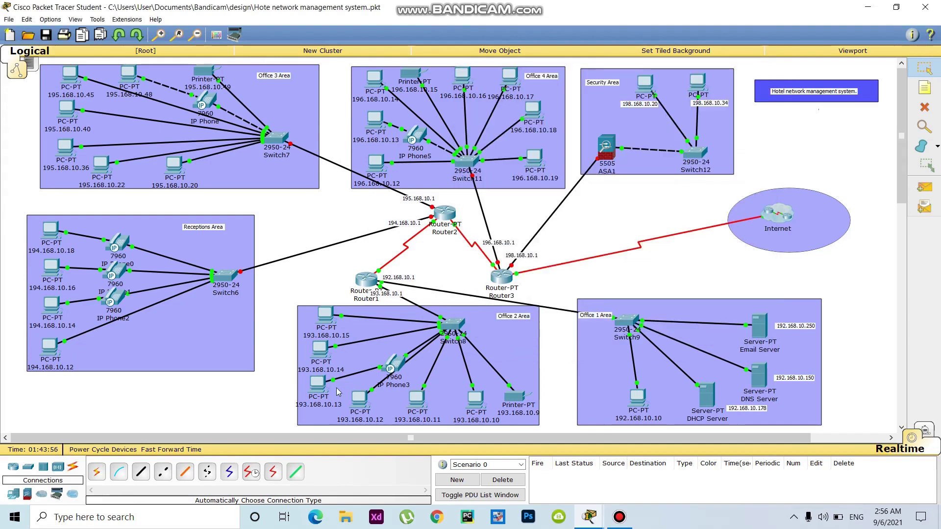
- Set PC 193.168.10.12 to 193.168.10.12, mask 255.255.255.0, gateway 193.168.10.1
left_click(361, 402)
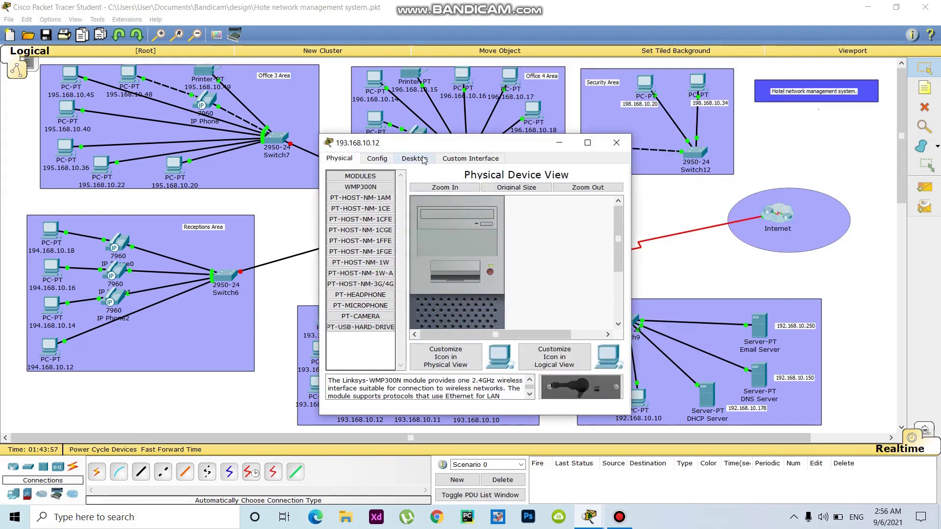
left_click(423, 159)
left_click_drag(480, 149, 681, 129)
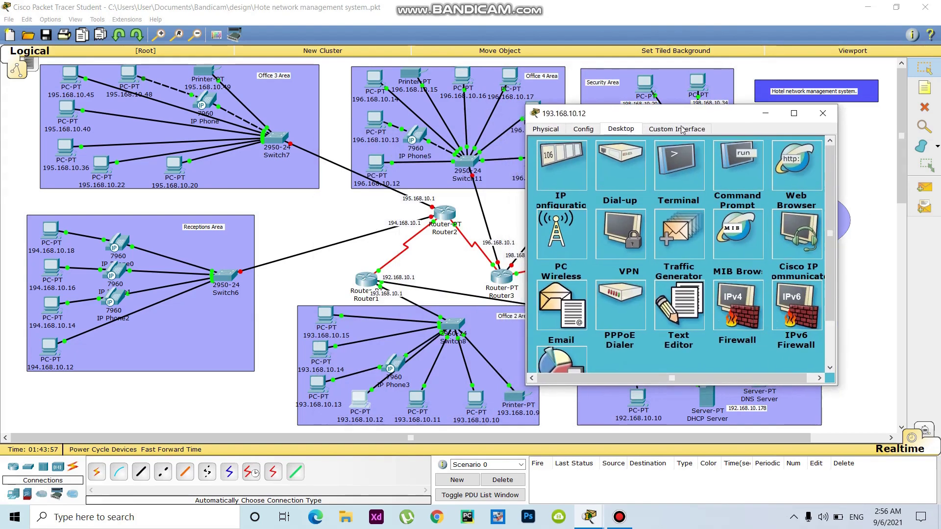
left_click(564, 168)
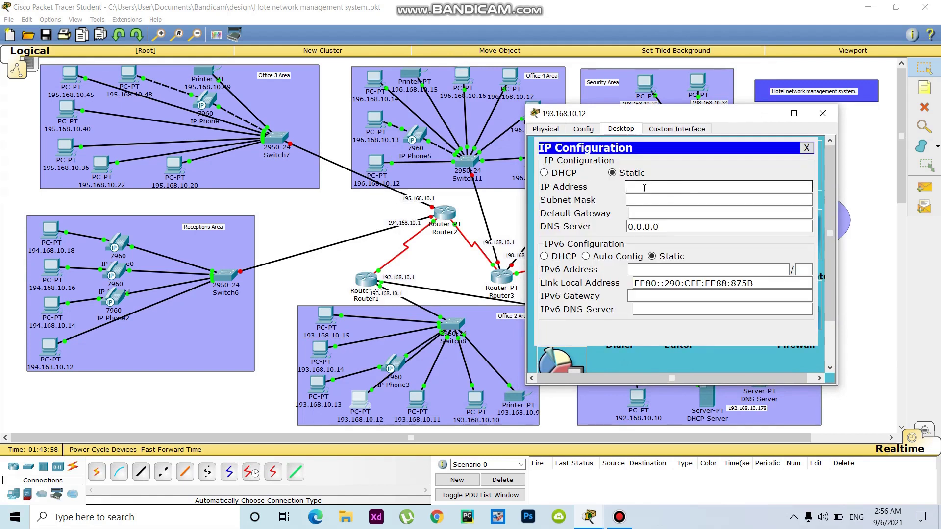
left_click(644, 188)
type("193.168.10.1")
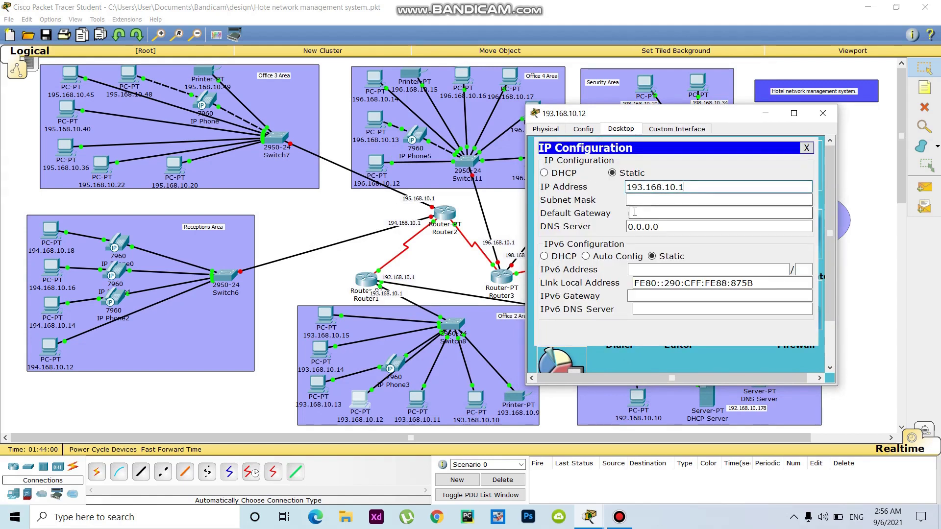
type("2")
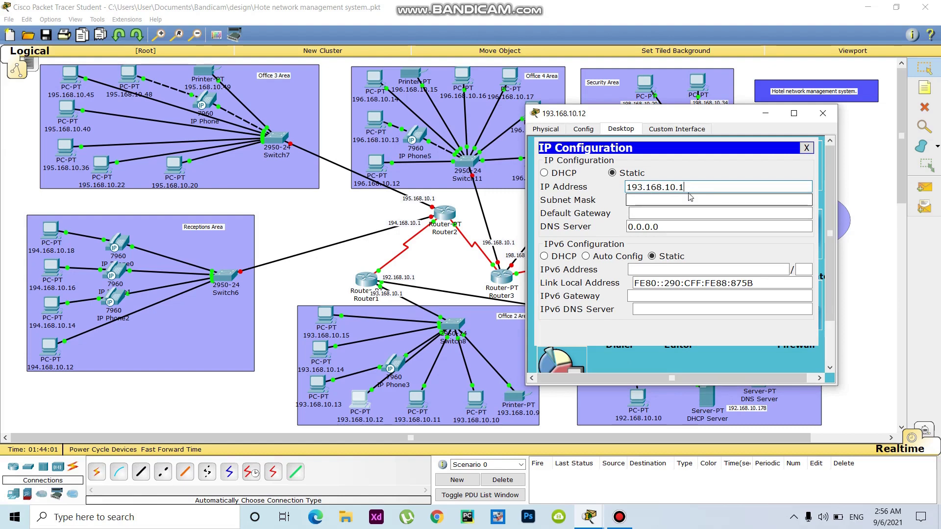
left_click(653, 202)
left_click(646, 215)
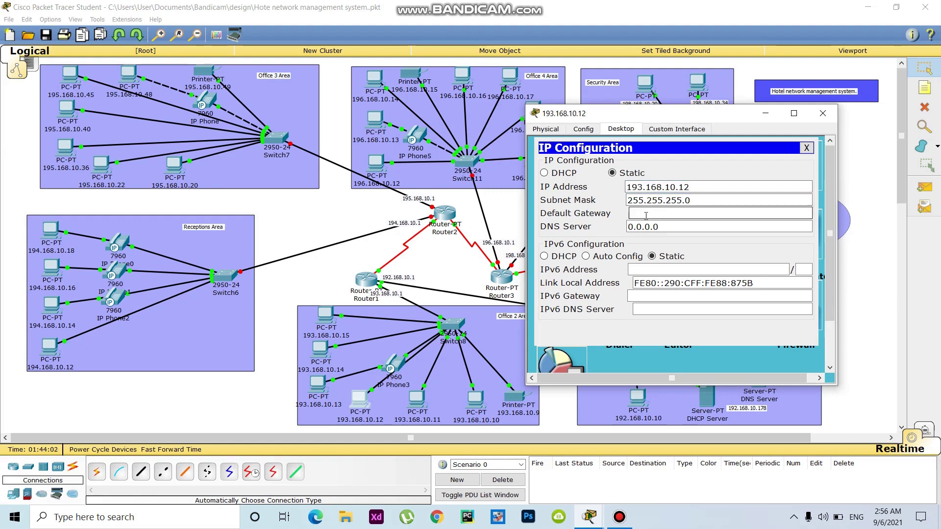
type("193.168.10.1")
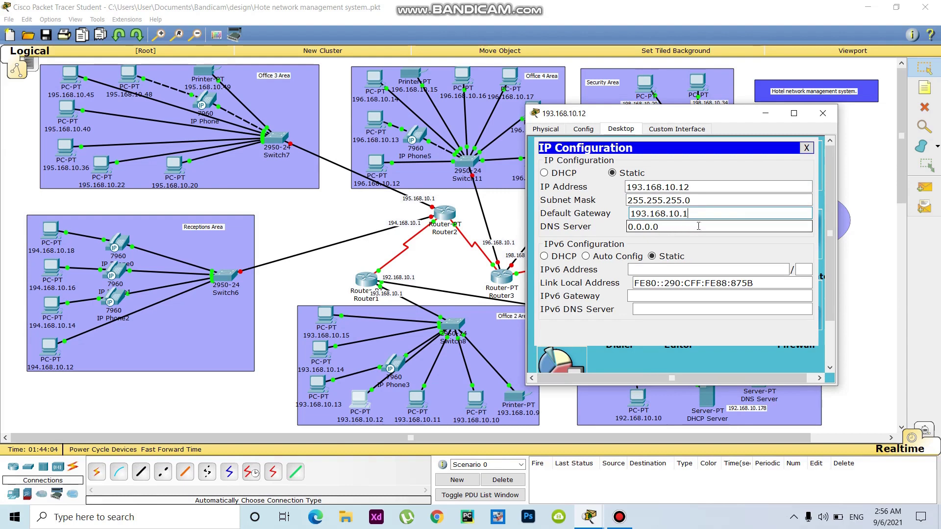
left_click(823, 113)
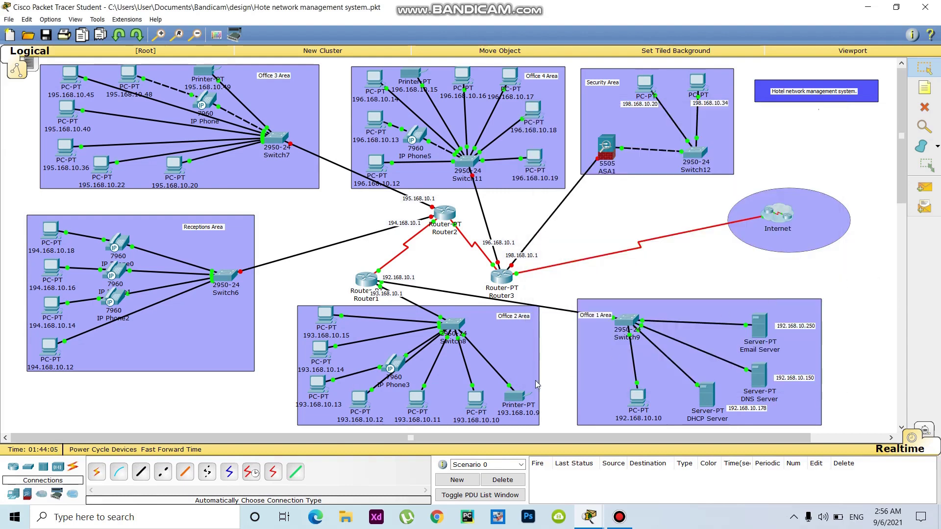
- Set PC 193.168.10.13 to 193.168.10.13, mask 255.255.255.0, gateway 193.168.10.1
left_click(317, 383)
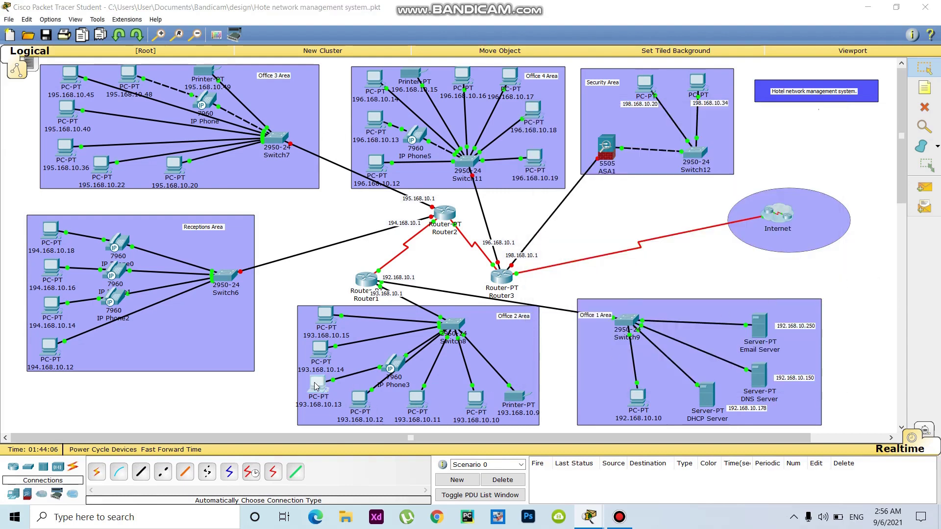
left_click(421, 157)
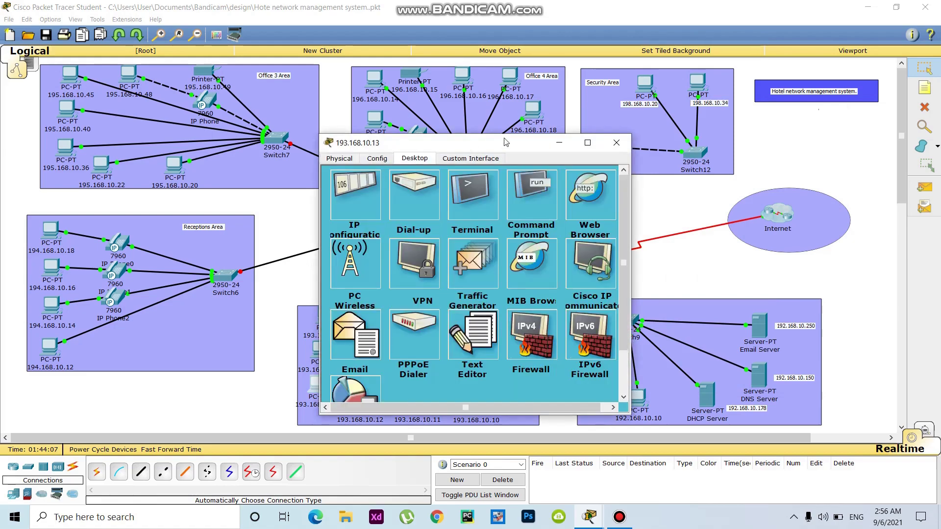
left_click_drag(506, 142, 749, 112)
left_click(603, 166)
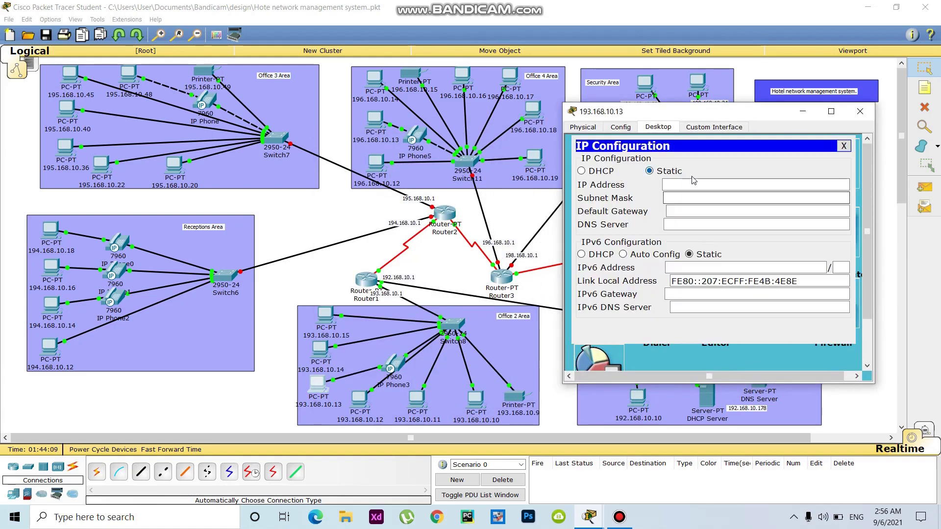
left_click(693, 185)
type("193.168.10.1")
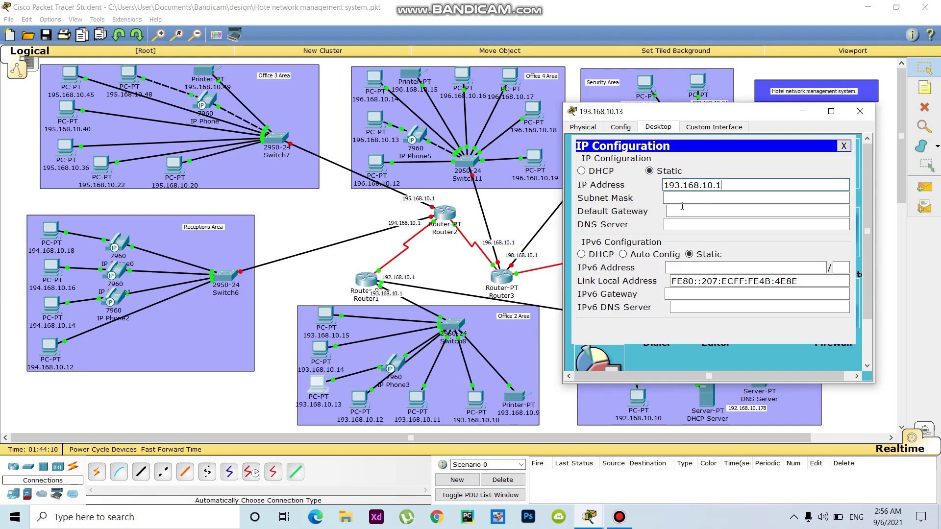
left_click(716, 222)
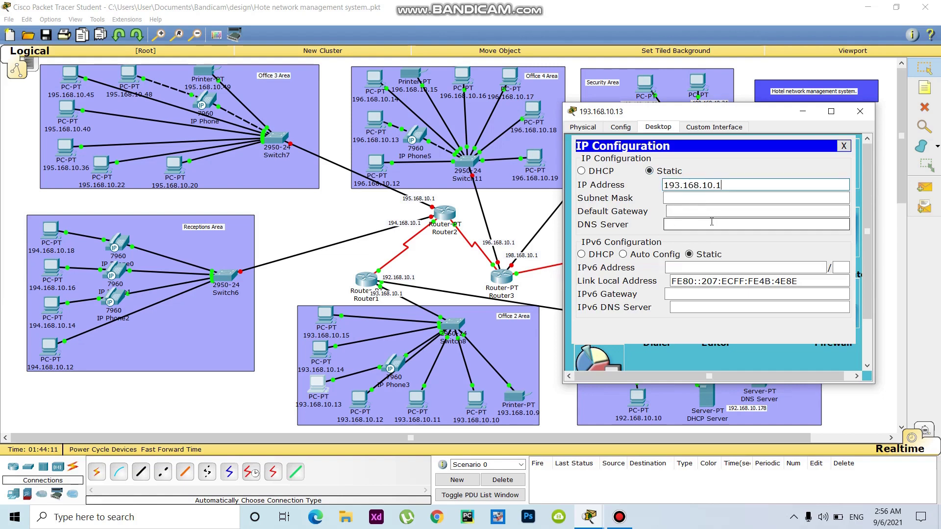
key("Tab")
left_click(677, 212)
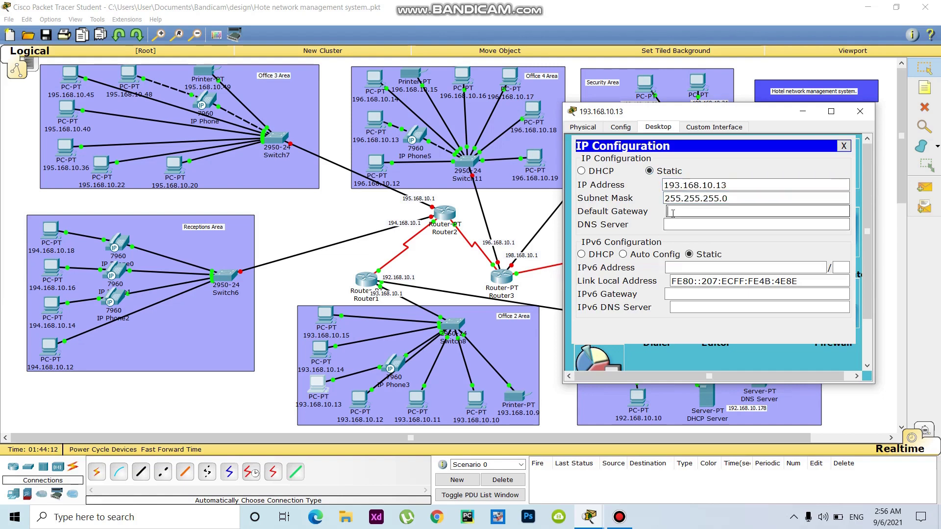
type("193.168.10.1")
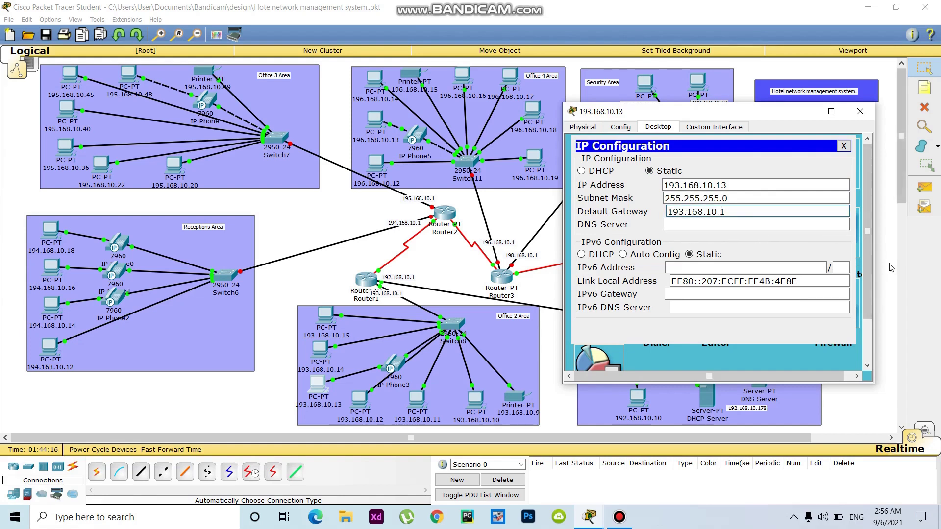
left_click(859, 111)
left_click(325, 348)
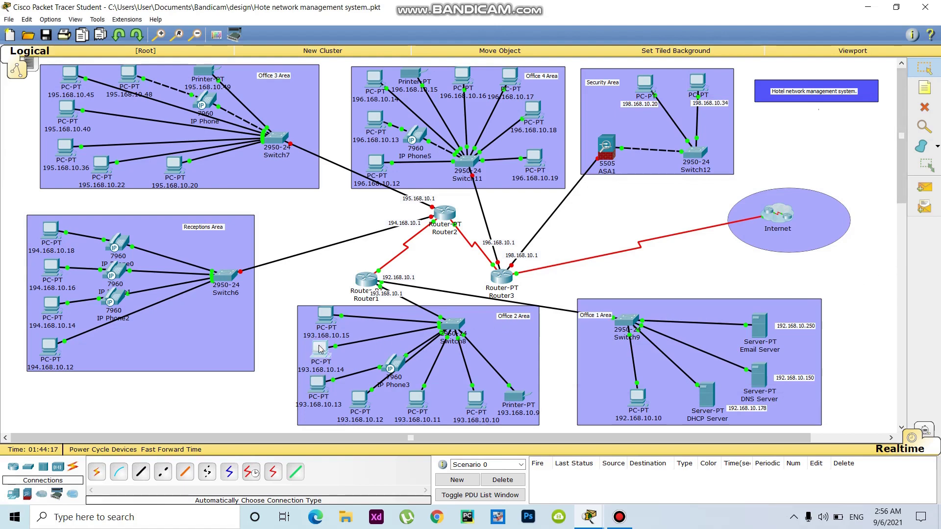
- Set PC 193.168.10.14 to 193.168.10.14, mask 255.255.255.0, gateway 193.168.10.1
left_click(415, 158)
left_click(421, 131)
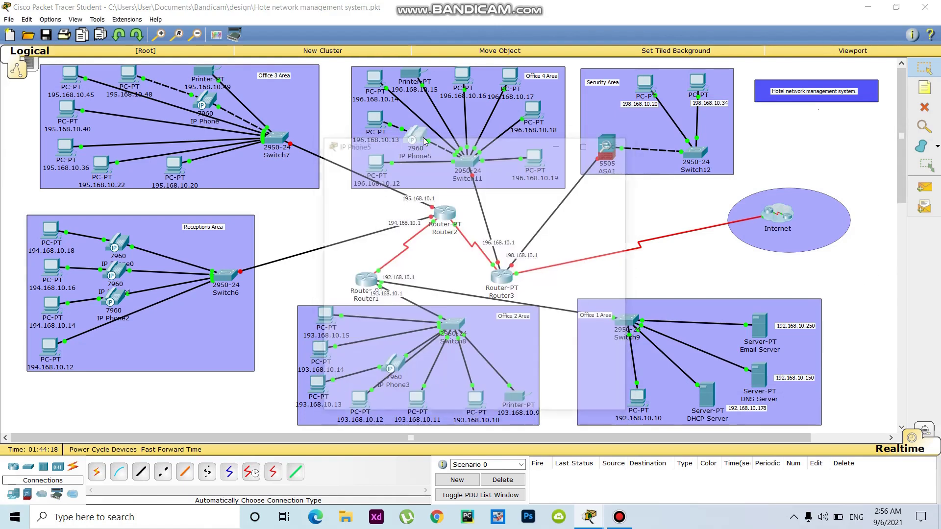
left_click(617, 142)
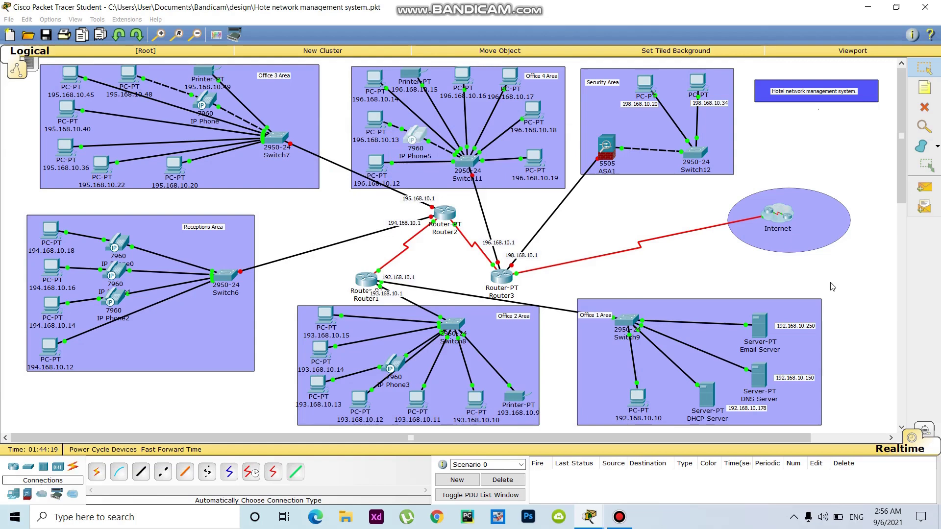
left_click(321, 347)
left_click(379, 198)
left_click(457, 215)
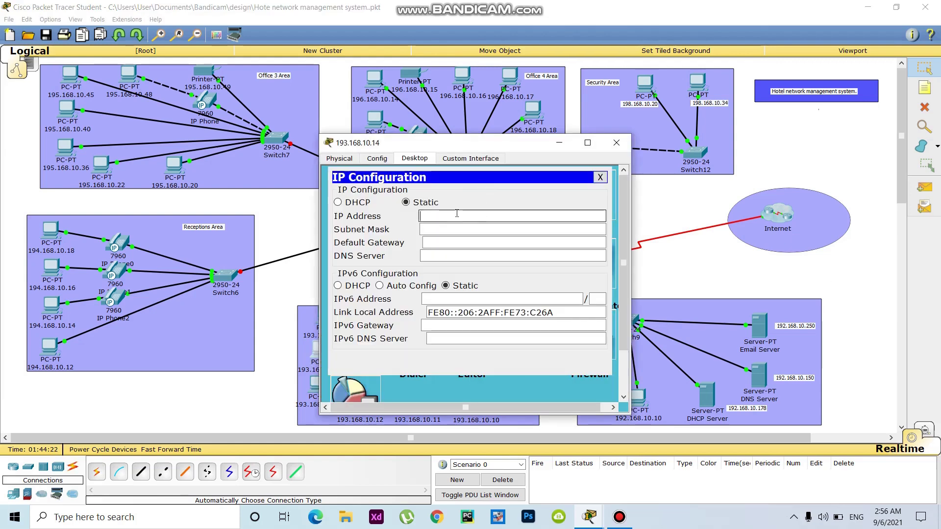
type("193.168.10.14")
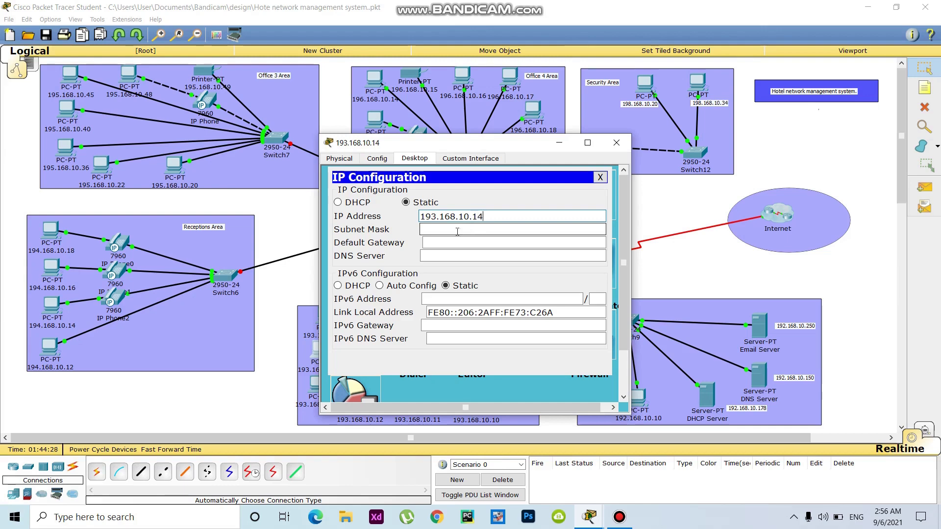
left_click(457, 231)
left_click(435, 241)
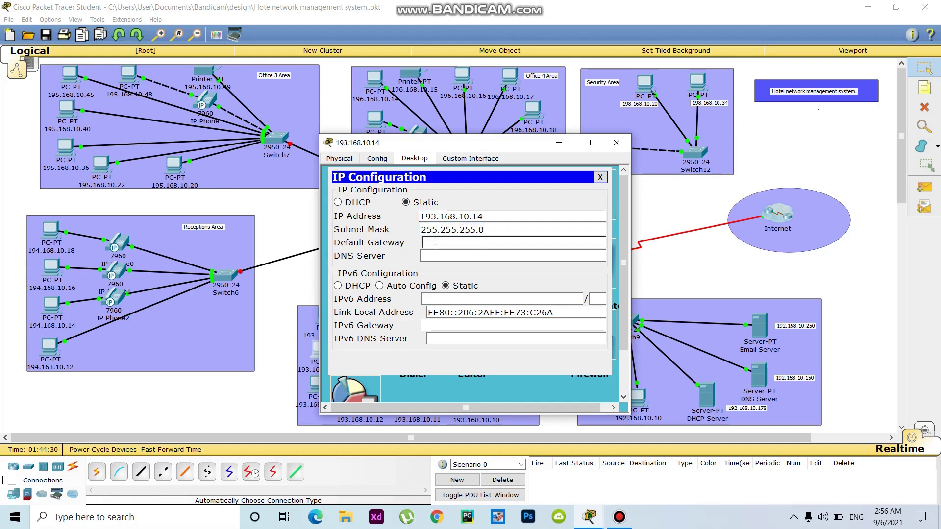
type("193.168.10.1")
left_click(617, 142)
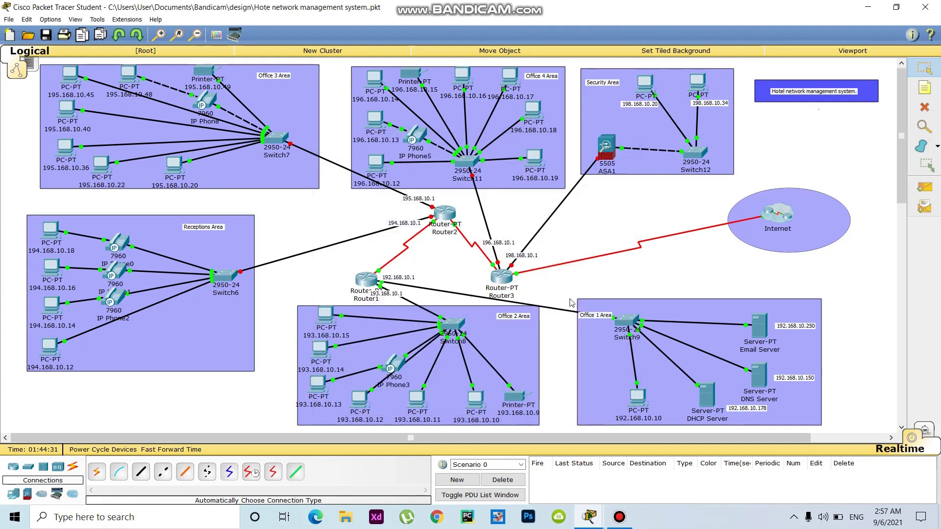
- Set PC 193.168.10.15 to 193.168.10.15, mask 255.255.255.0, pasted gateway 193.168.10.1
left_click(325, 327)
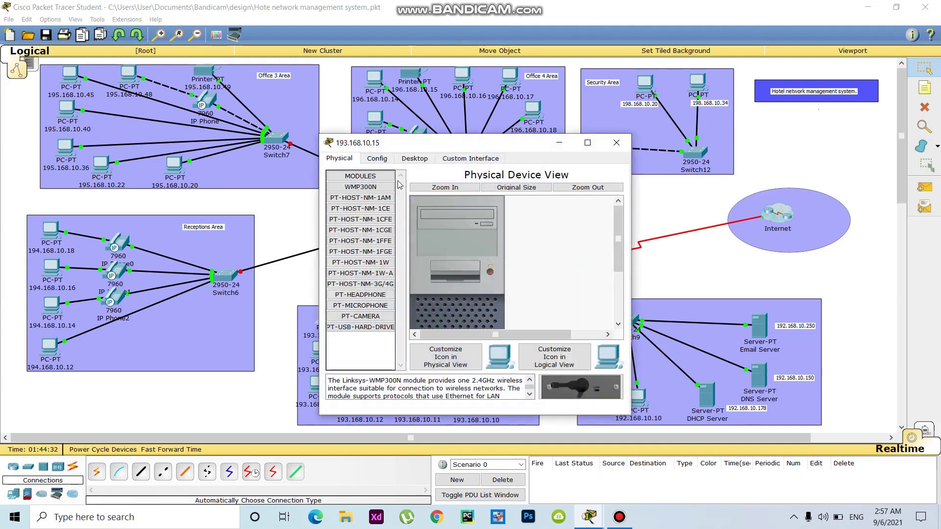
left_click(414, 158)
left_click(361, 187)
left_click(456, 217)
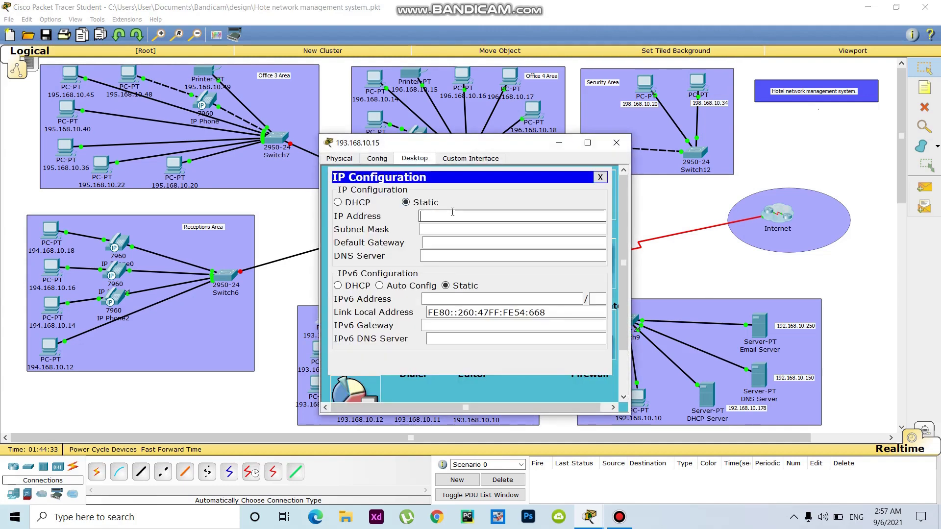
type("193.168.10.1")
left_click(490, 248)
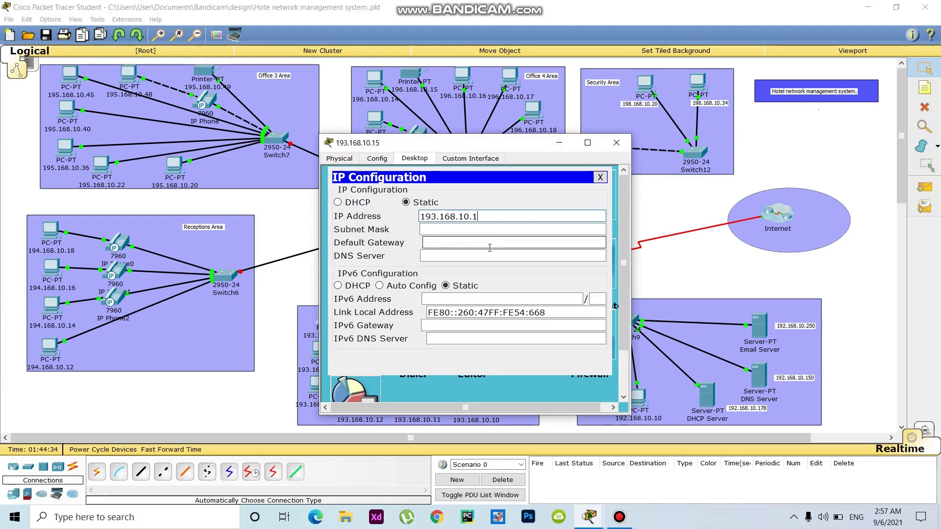
left_click(441, 242)
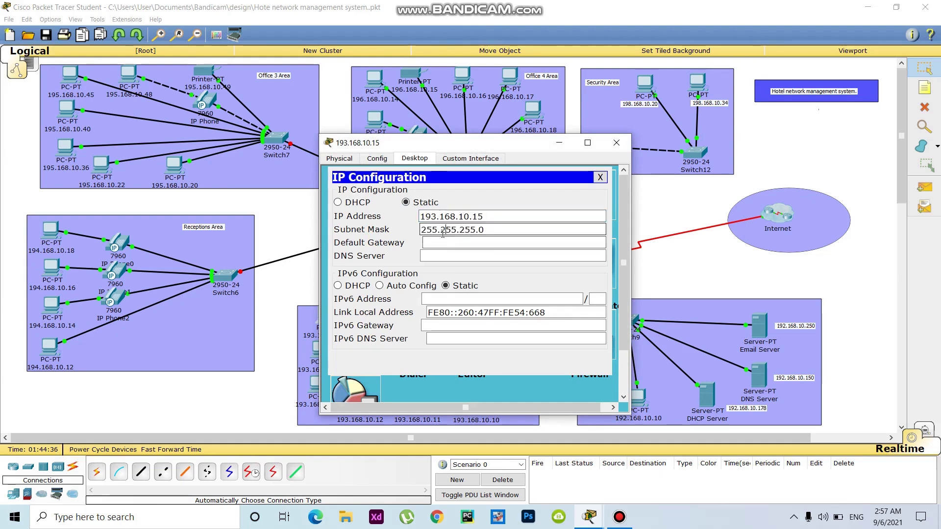
type("193.168.10.1")
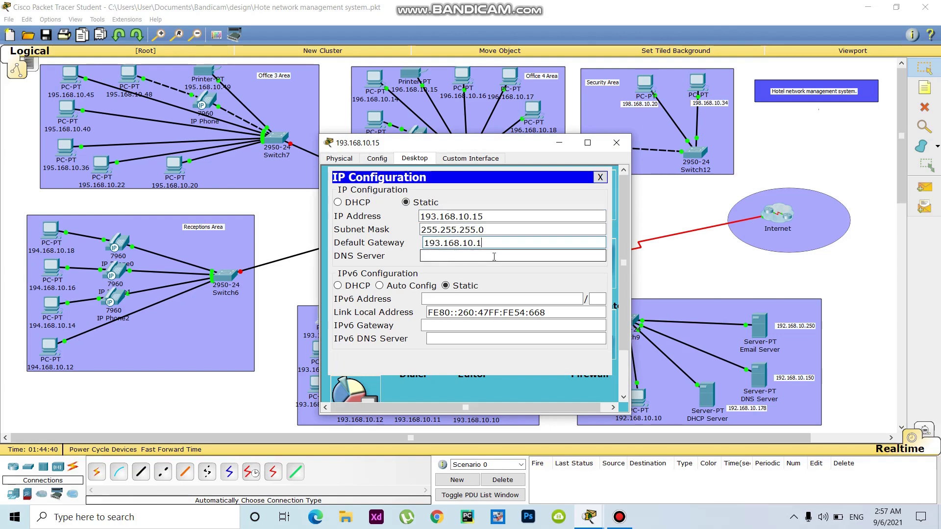
left_click(308, 284)
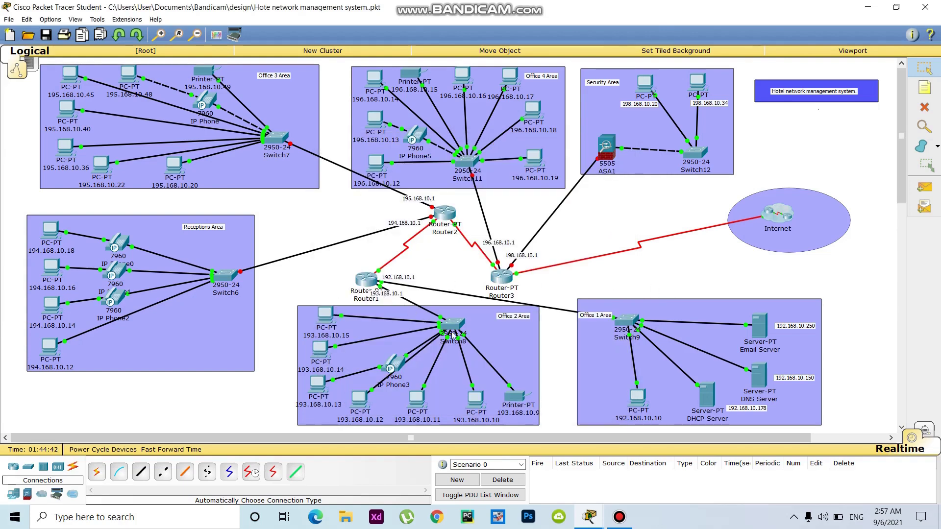
- Send a simple PDU from the Email Server to PC 193.168.10.10, redoing a discarded first attempt
left_click(924, 188)
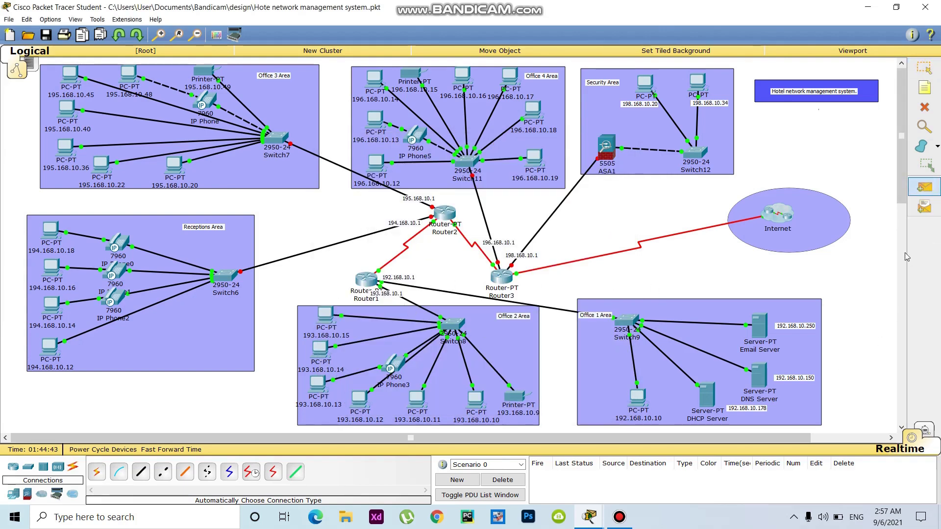
left_click(755, 331)
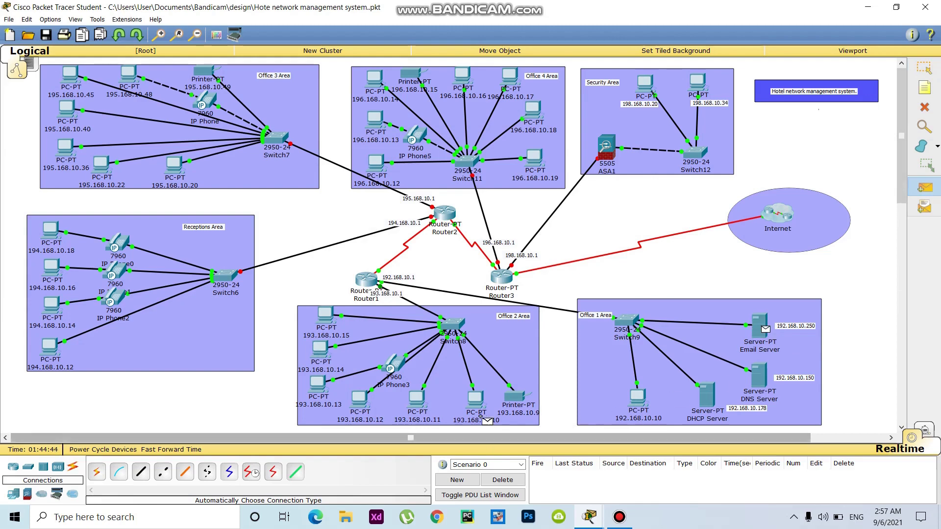
left_click(475, 399)
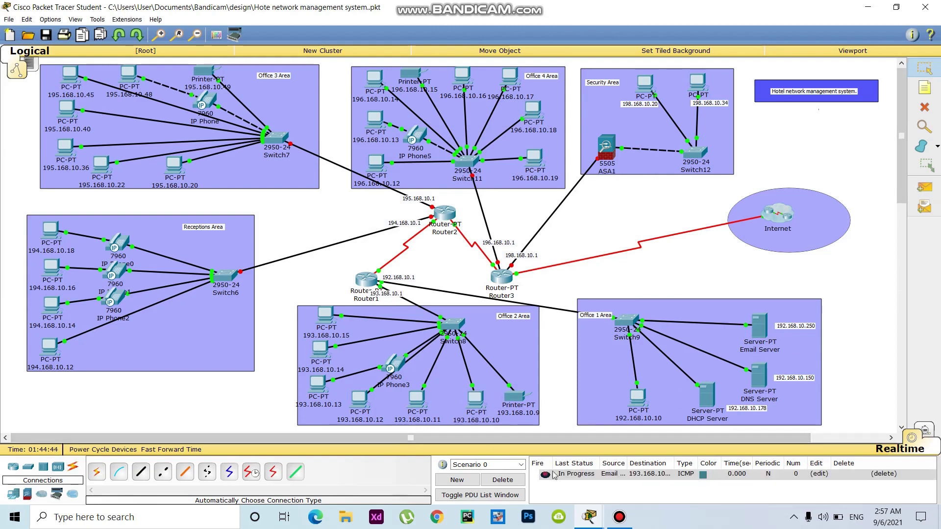
left_click(511, 482)
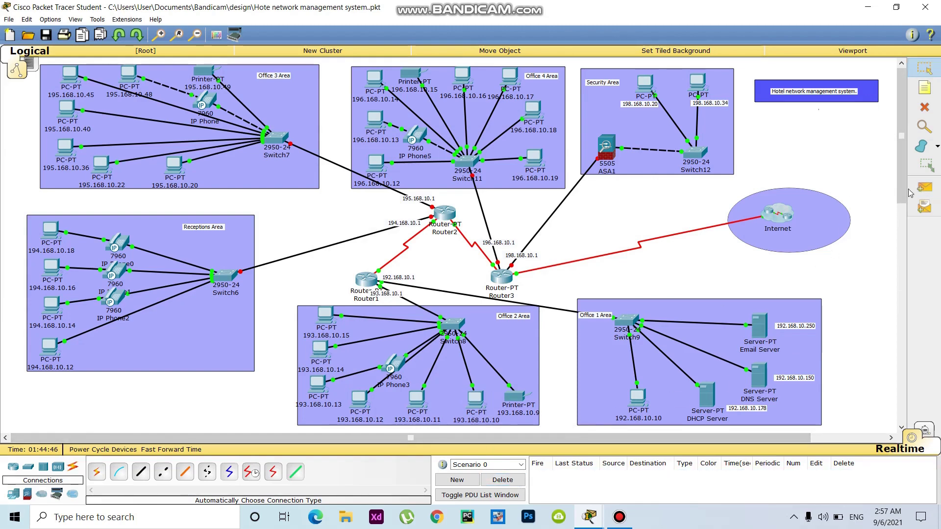
left_click(925, 187)
left_click(759, 324)
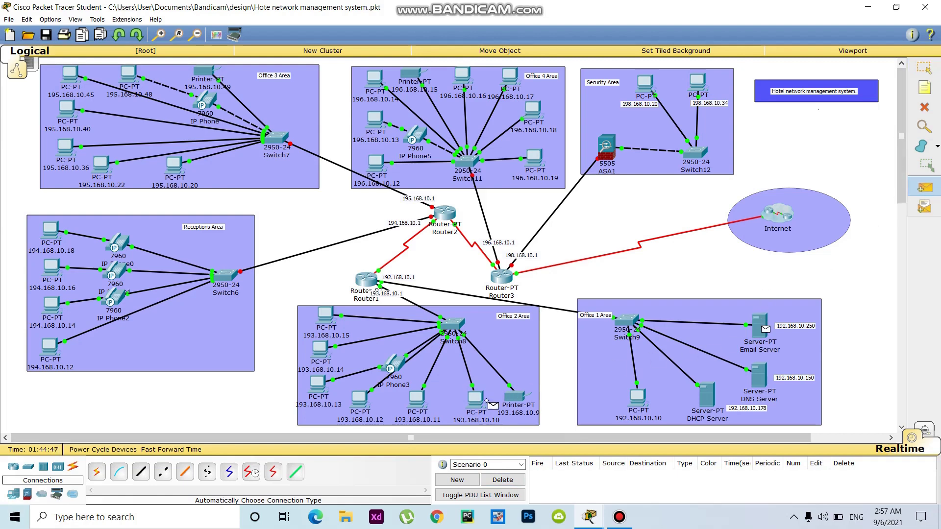
left_click(474, 397)
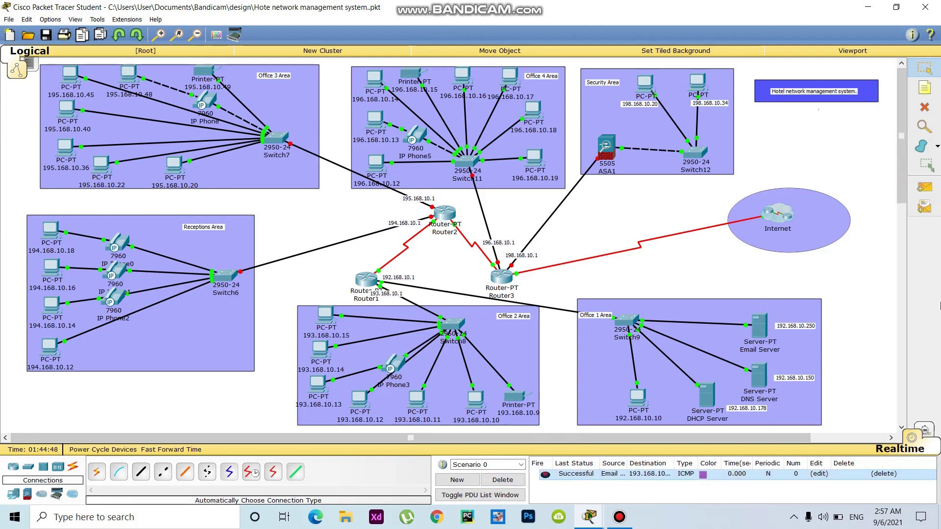
- Send a simple PDU from PC 192.168.10.10 to PC 193.168.10.10
left_click(924, 188)
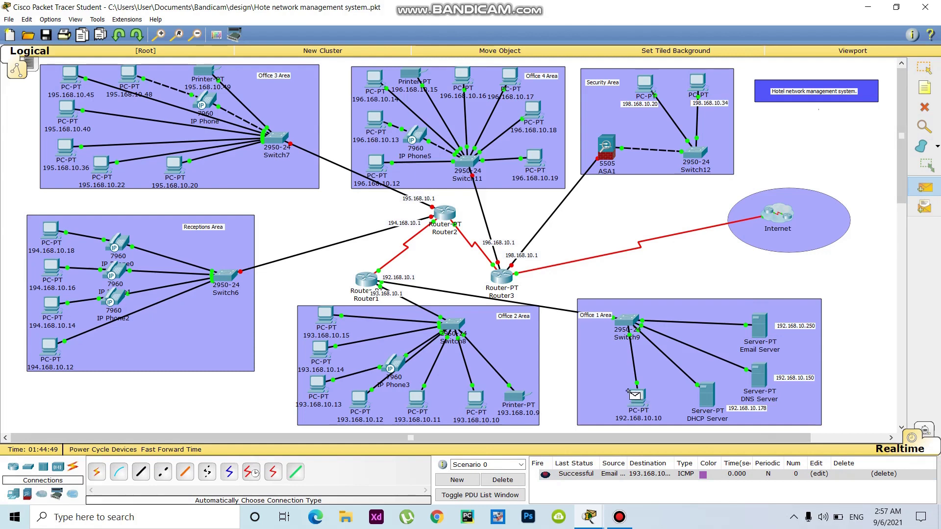
left_click(636, 395)
left_click(474, 398)
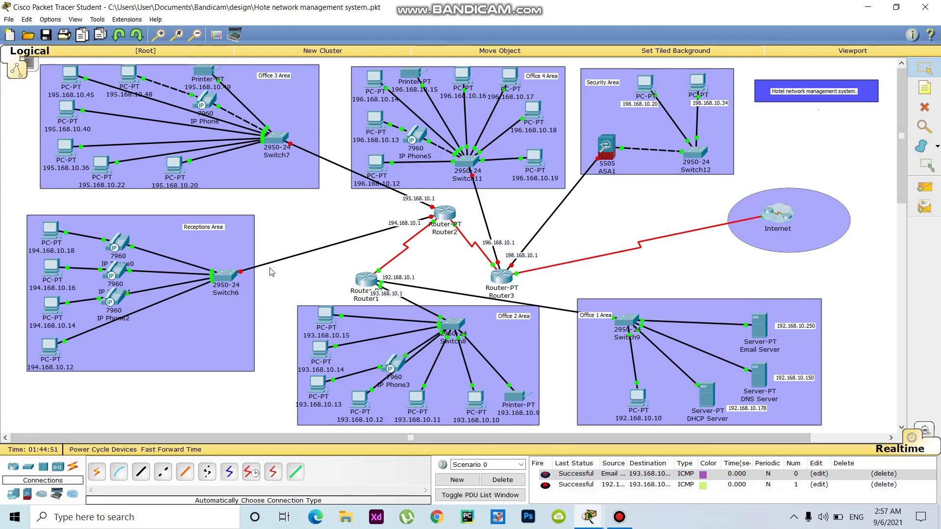
double_click(407, 224)
key("ctrl+c")
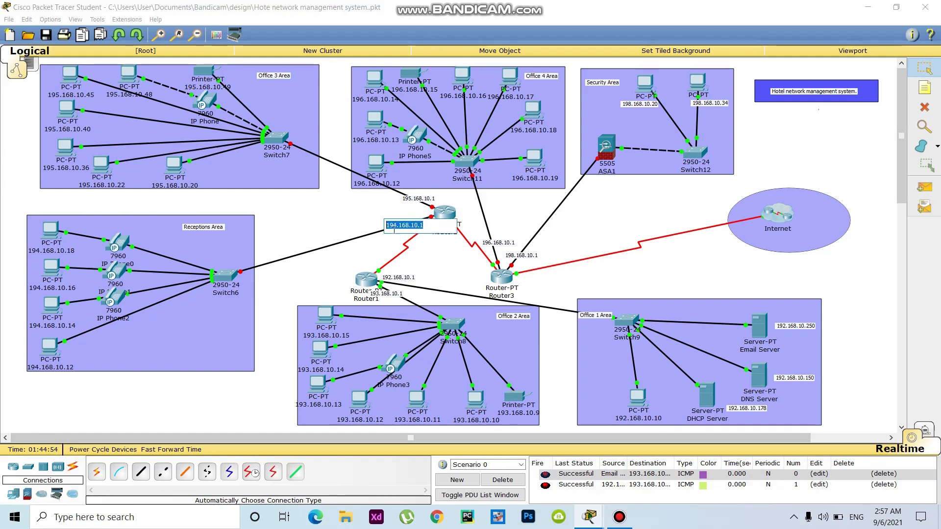
- Give Router2's FastEthernet0/0 address 194.168.10.1 with mask 255.255.255.0 and turn the port on
left_click(562, 247)
left_click(444, 212)
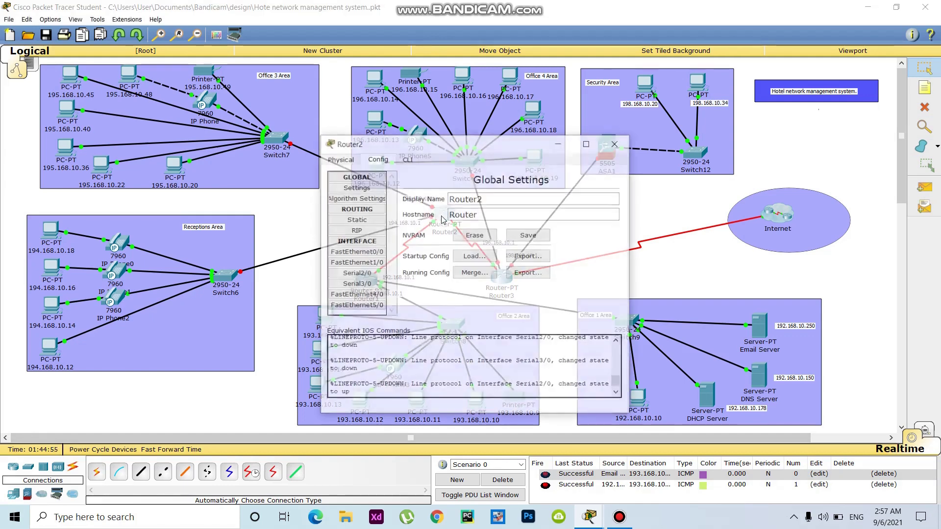
left_click(368, 252)
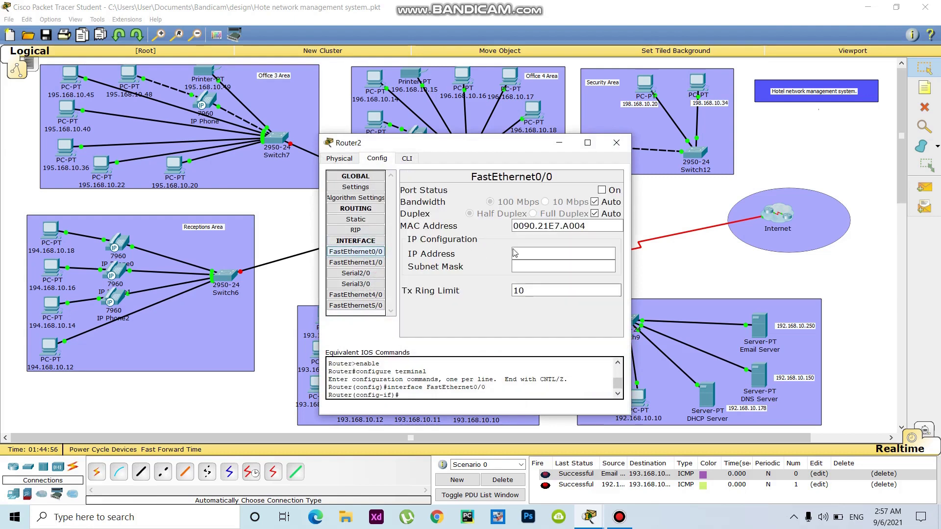
left_click(518, 250)
key("ctrl+v")
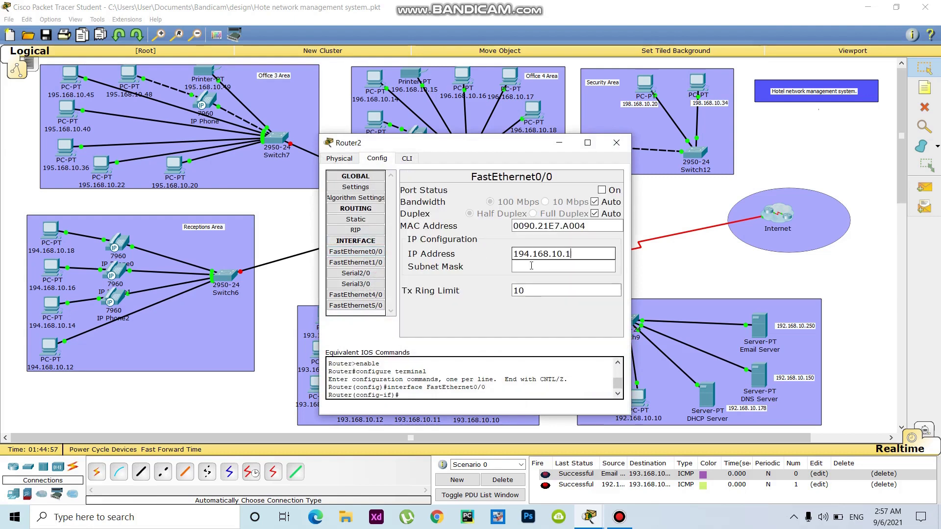
left_click(534, 268)
left_click_drag(500, 148, 633, 157)
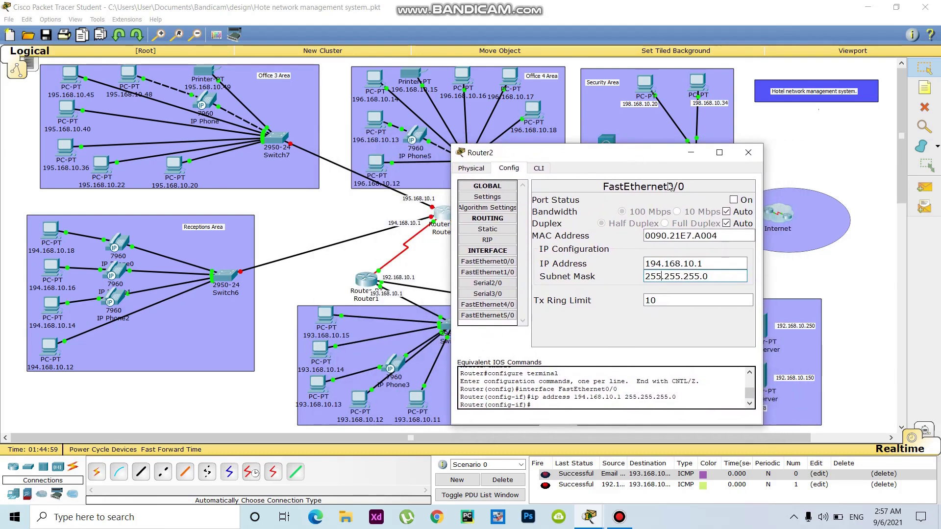
left_click(734, 201)
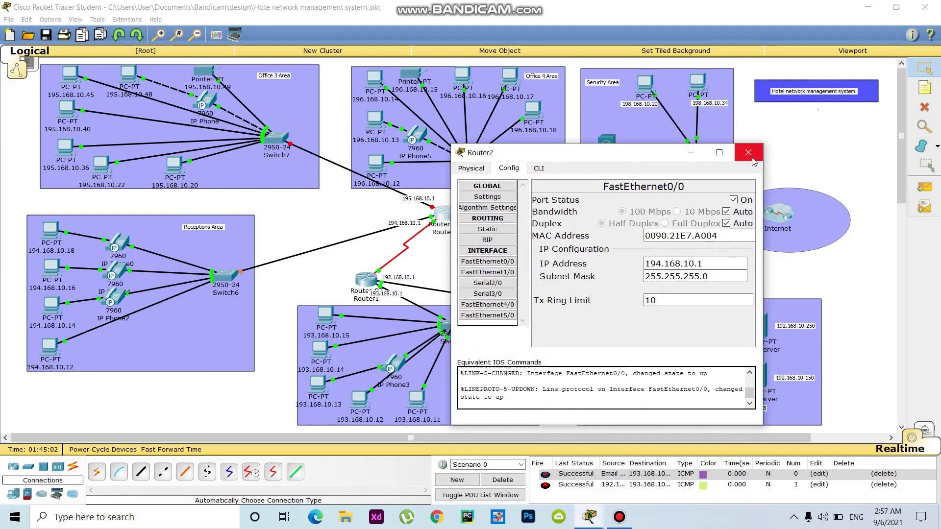
- Add network 194.168.10.0 to Router2's RIP networks and return to the topology
left_click(489, 240)
left_click(660, 204)
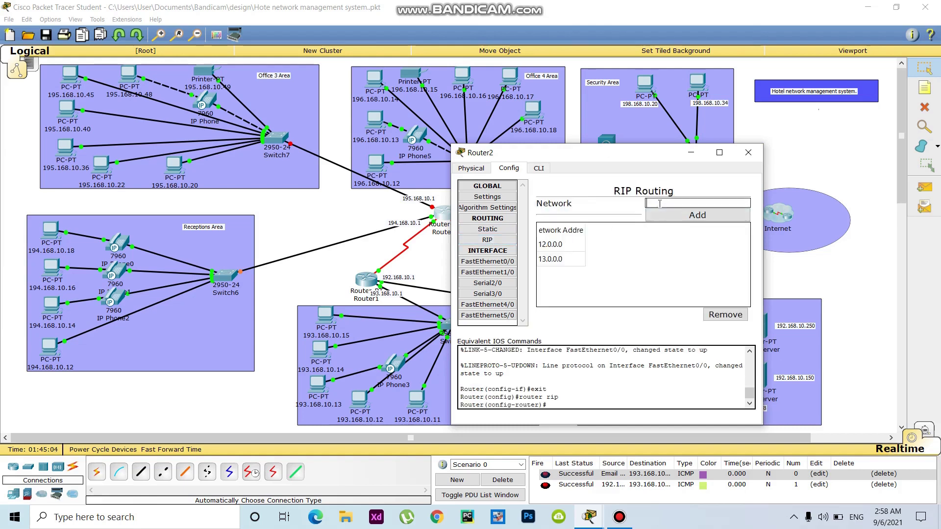
type("194.168.10.1")
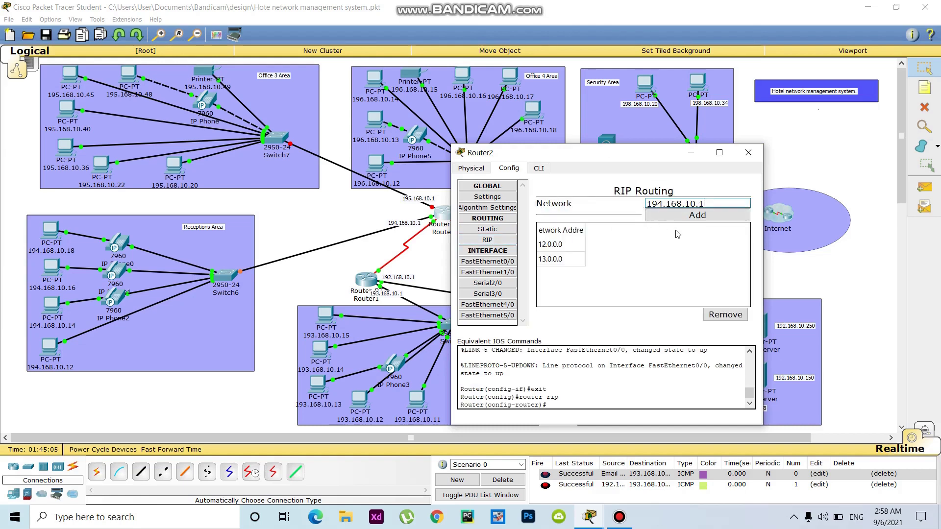
left_click(698, 218)
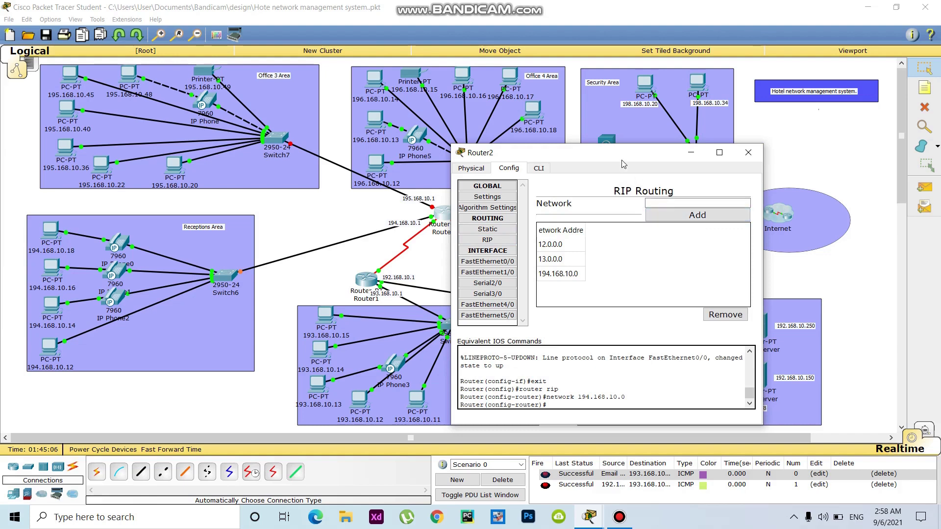
left_click_drag(601, 157, 667, 156)
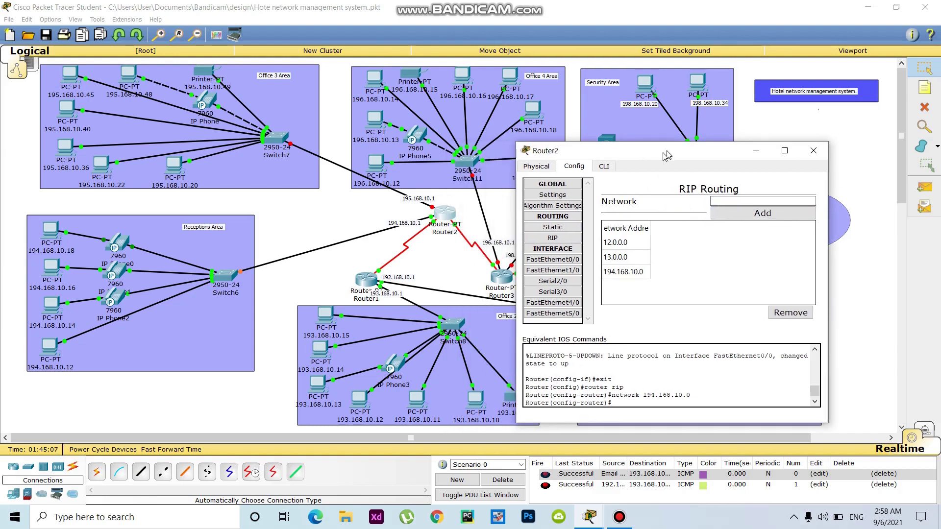
left_click(175, 368)
- Set PC 194.168.10.12 to static IP 194.168.10.12, mask 255.255.255.0, gateway 194.168.10.1
left_click(49, 346)
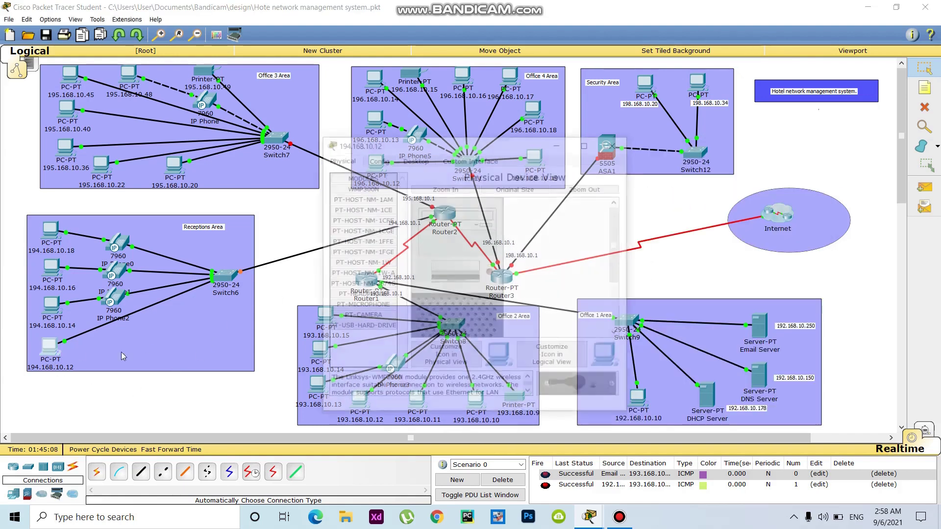
left_click(415, 158)
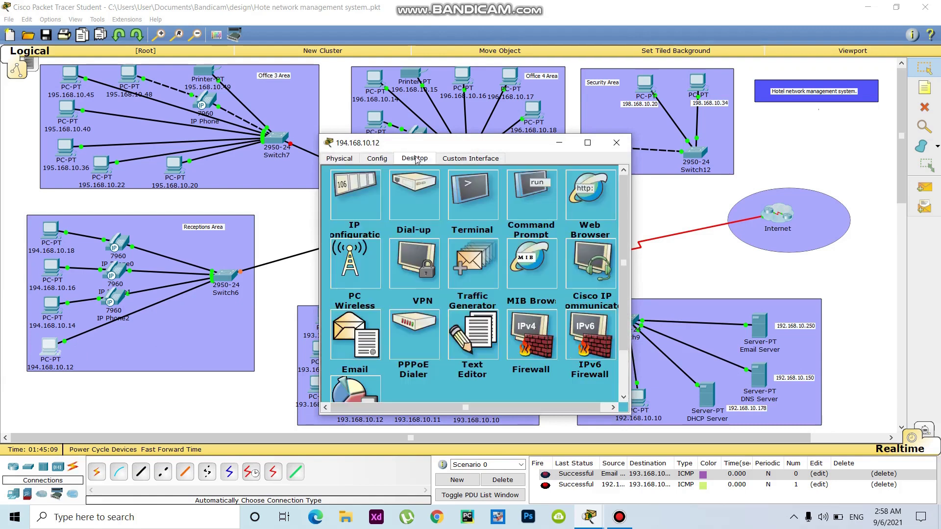
left_click(352, 205)
left_click(464, 216)
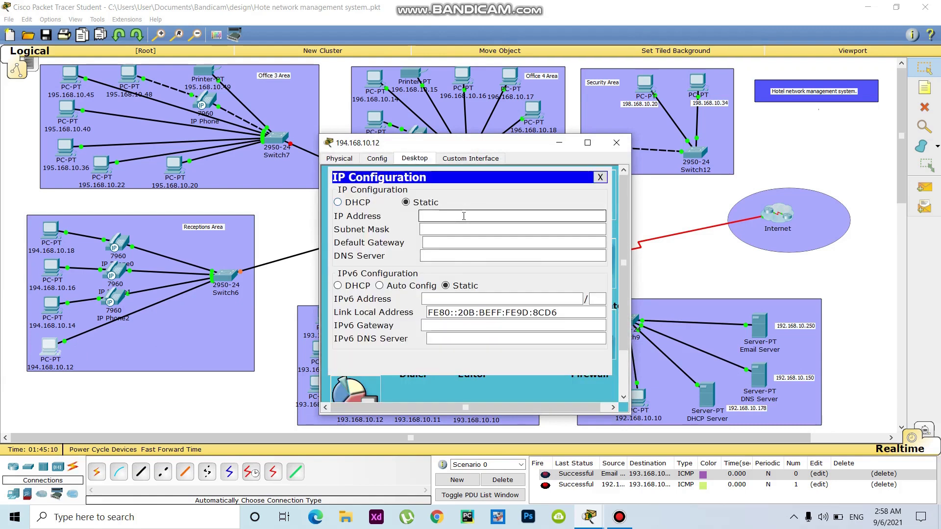
type("194.168.10.1")
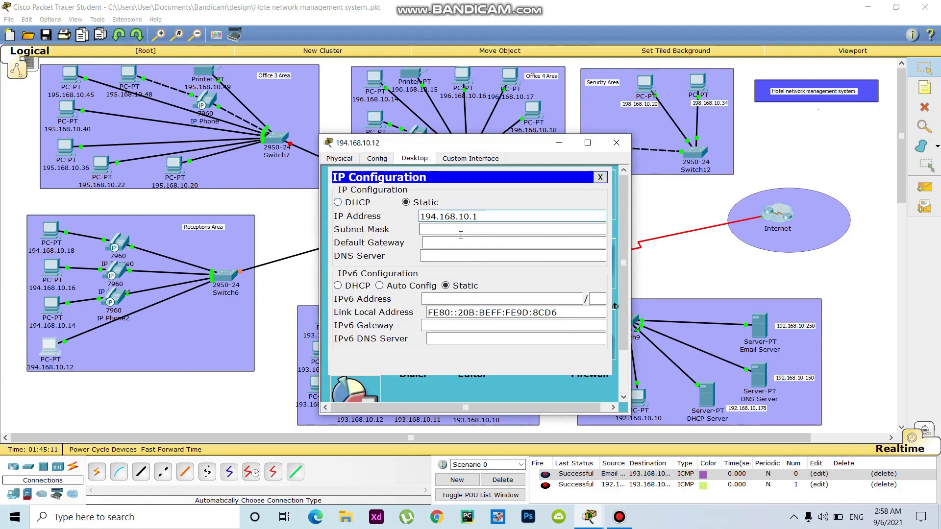
type("2")
key("Tab")
left_click(435, 245)
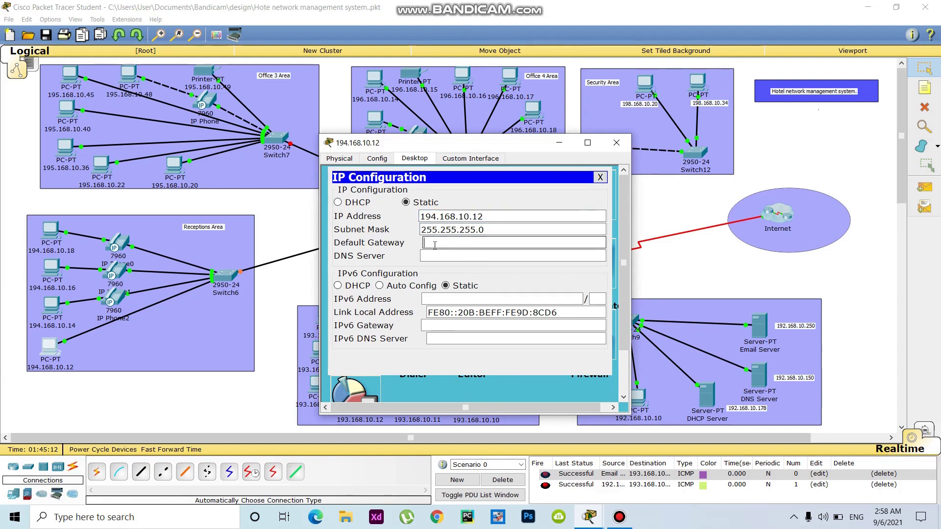
type("194.168.10.1")
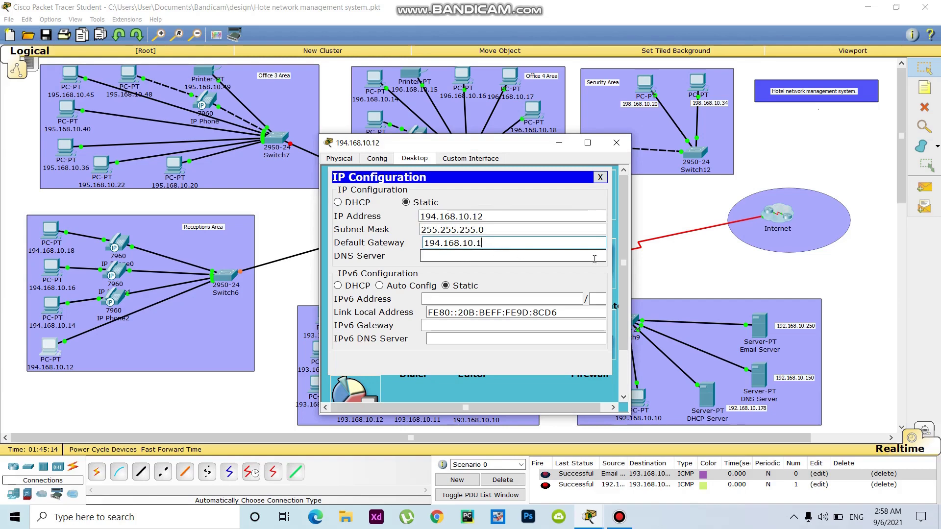
left_click(617, 143)
- Set PC 194.168.10.14 to static IP 194.168.10.14, mask 255.255.255.0, gateway 194.168.10.1
double_click(155, 279)
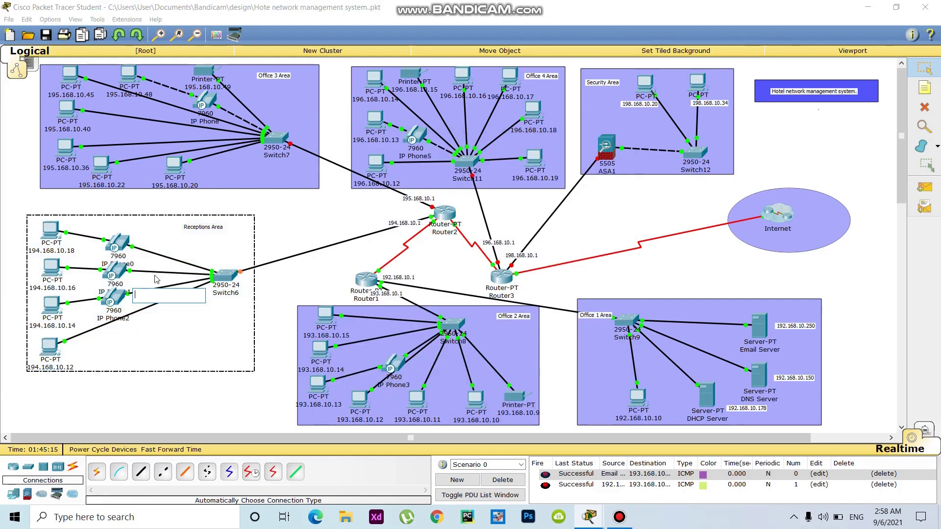
left_click(55, 304)
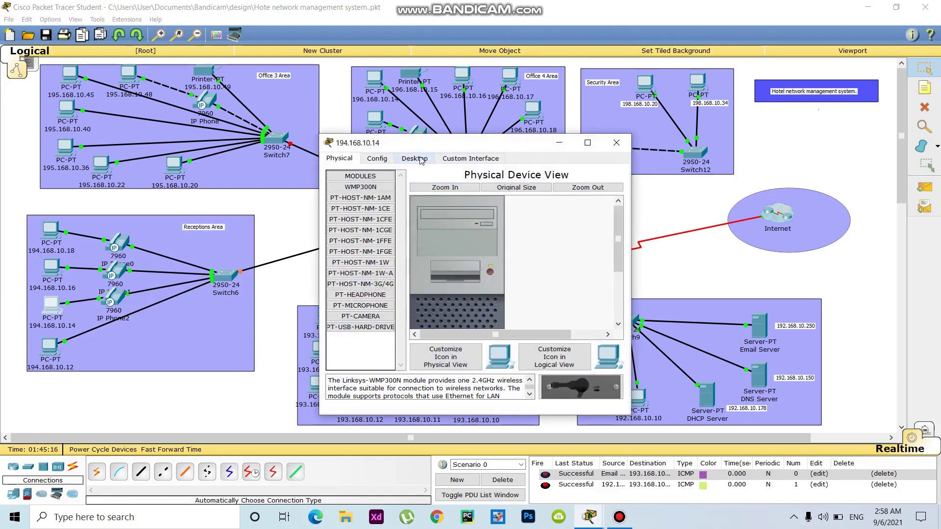
left_click(421, 160)
left_click(354, 208)
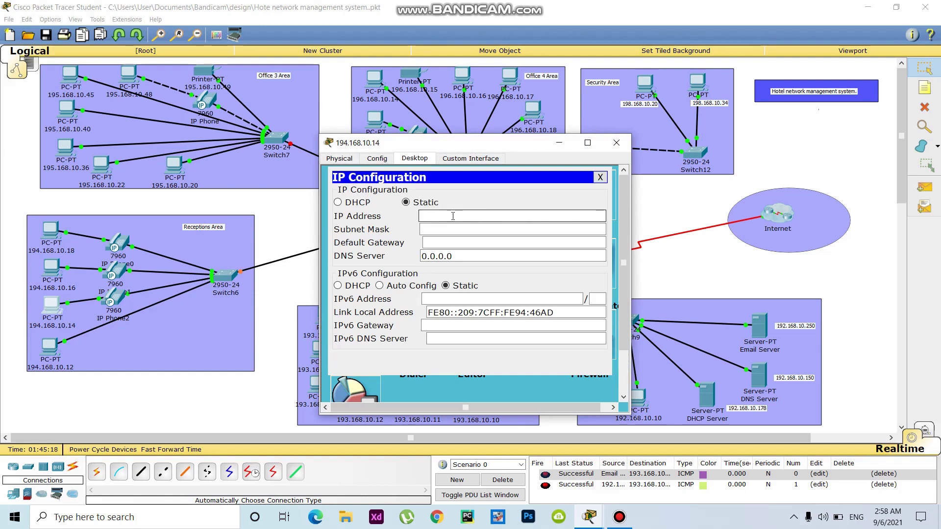
left_click(453, 216)
type("194.168.10.14")
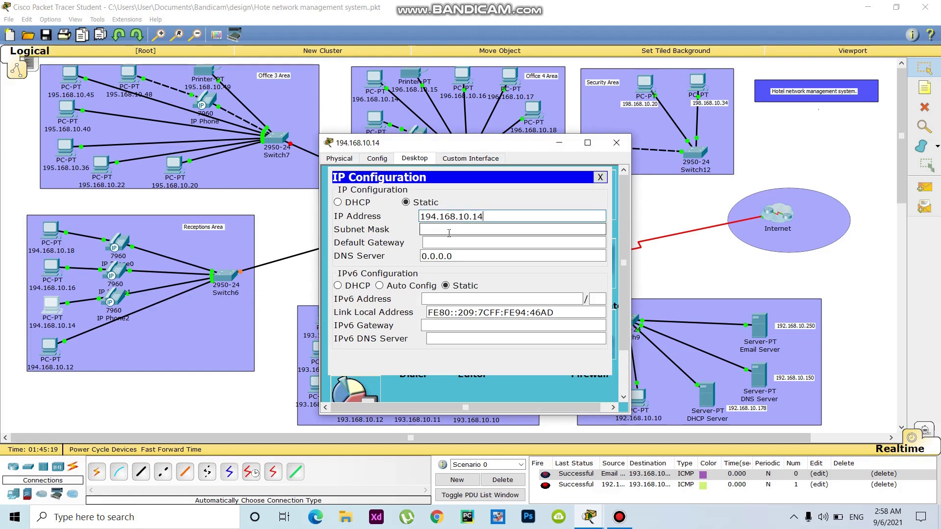
left_click(441, 232)
left_click(432, 243)
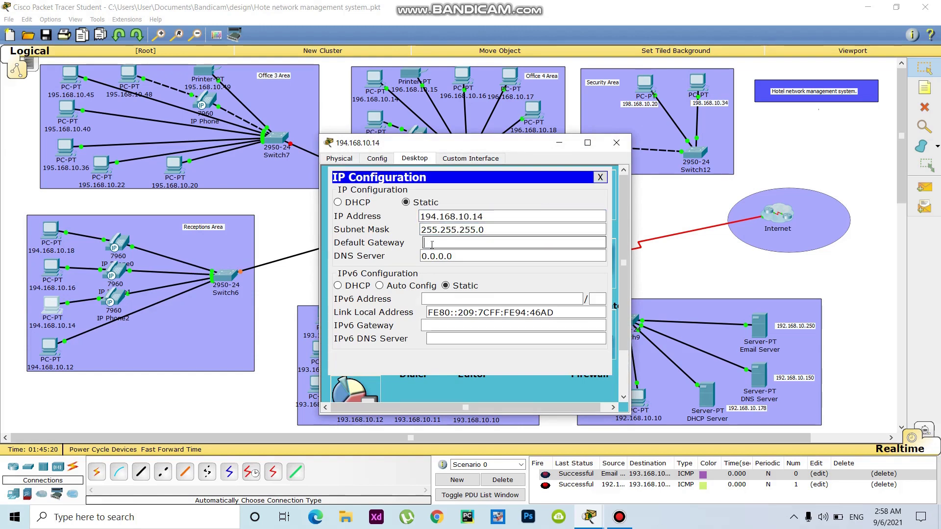
type("194.168.10.1")
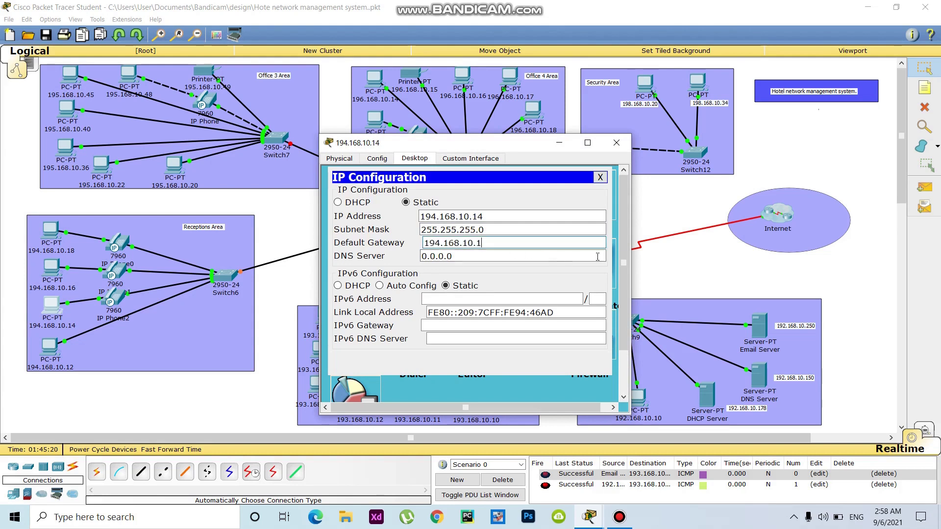
left_click(693, 277)
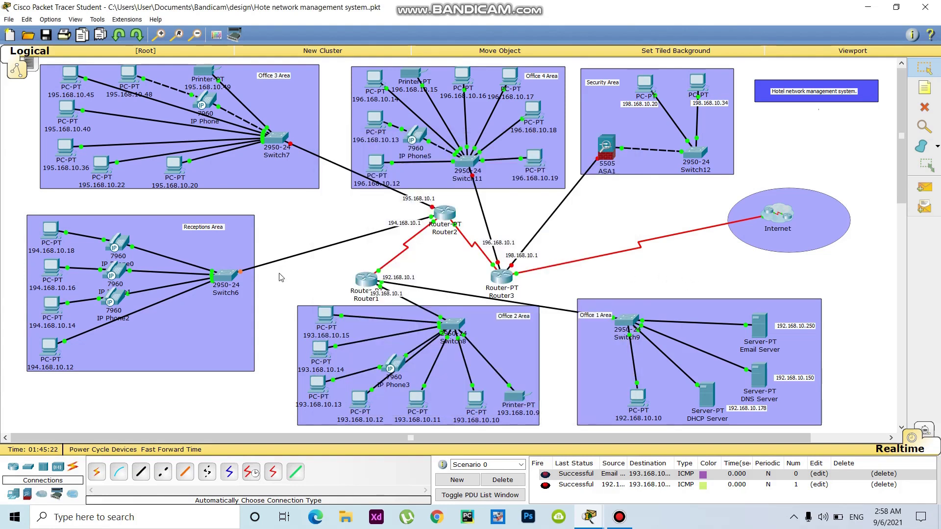
- Set PC 194.168.10.16 to static addressing with mask 255.255.255.0 and gateway 194.168.10.1
left_click(52, 266)
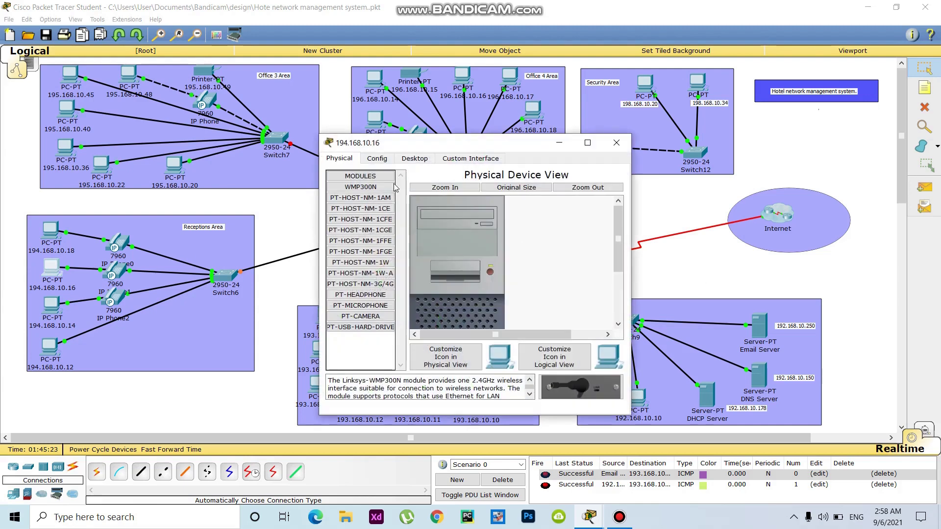
left_click(411, 157)
left_click(355, 194)
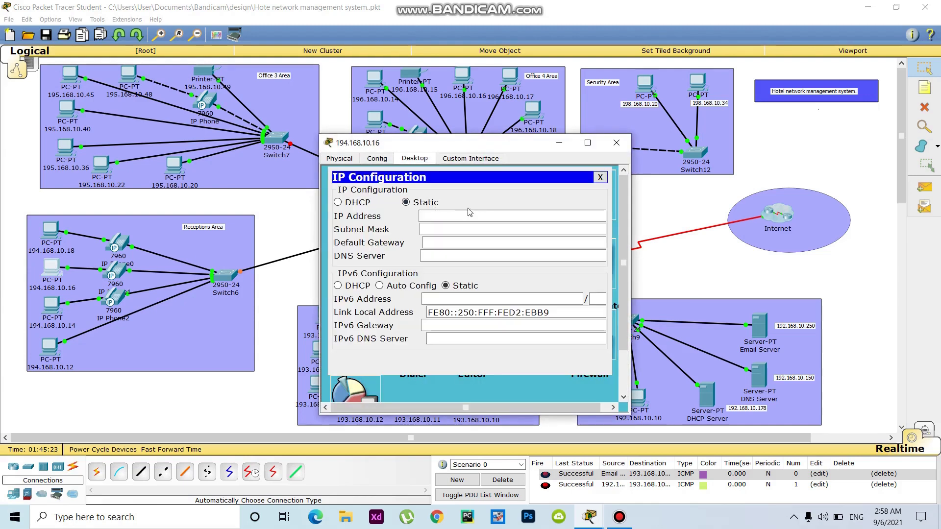
left_click(451, 215)
type("194.168.10.1")
left_click(467, 241)
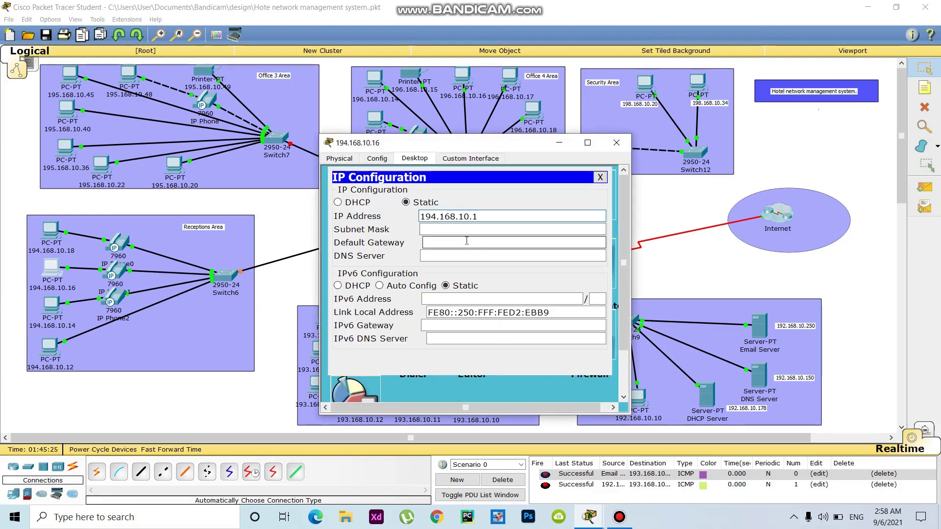
left_click(446, 228)
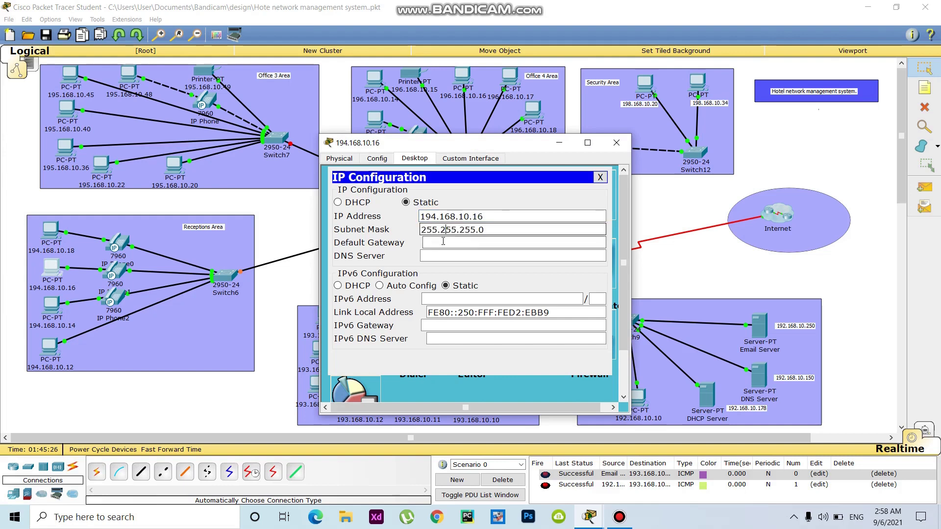
left_click(441, 242)
type("194.168.10.1")
left_click(460, 255)
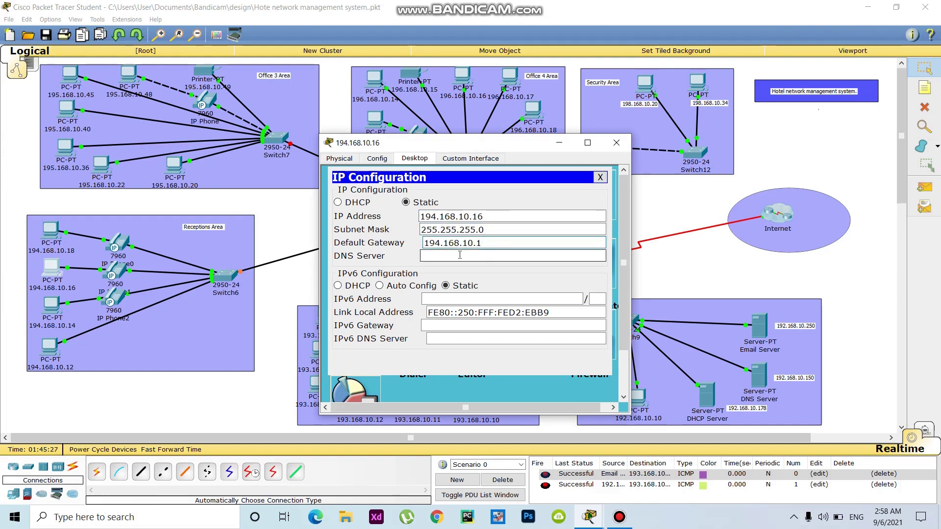
left_click(390, 247)
- Set PC 194.168.10.18 to static IP 194.168.10.18, mask 255.255.255.0, gateway 194.168.10.1
left_click(50, 226)
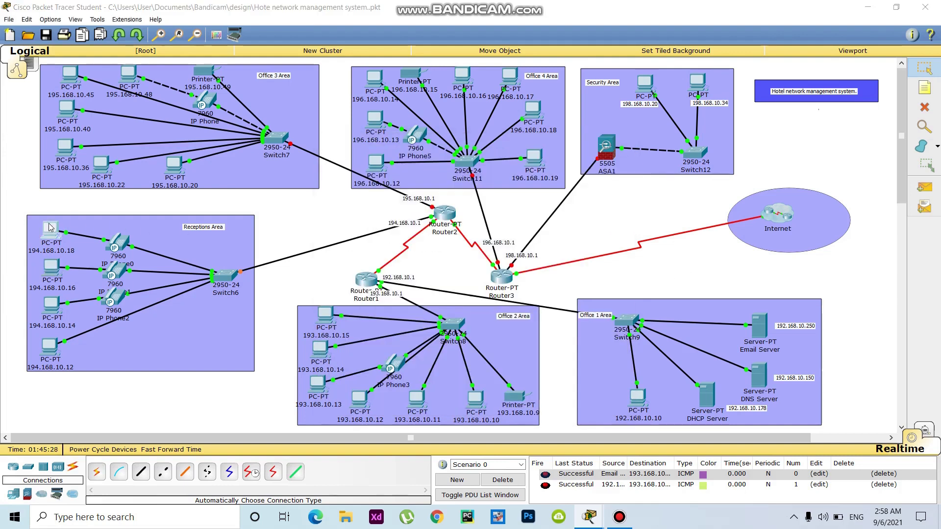
left_click(406, 159)
left_click(359, 196)
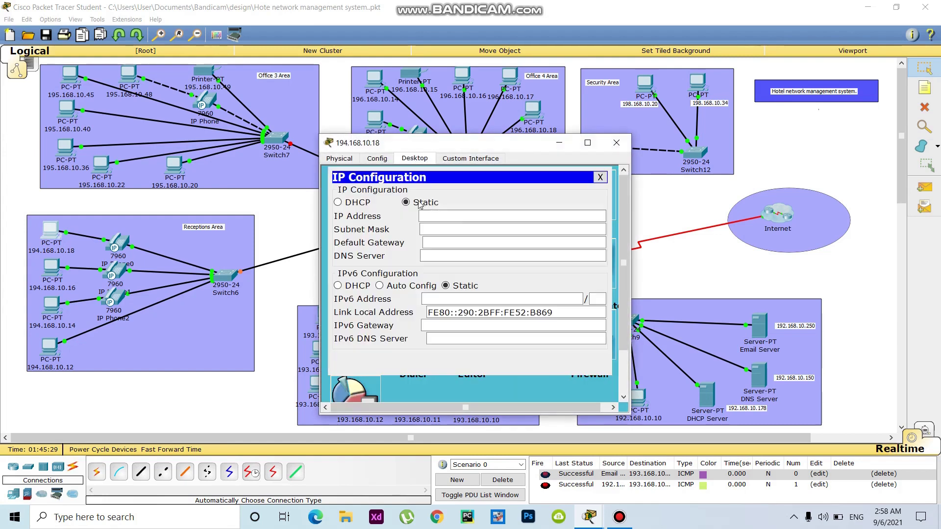
left_click(452, 217)
type("194.168.10.1")
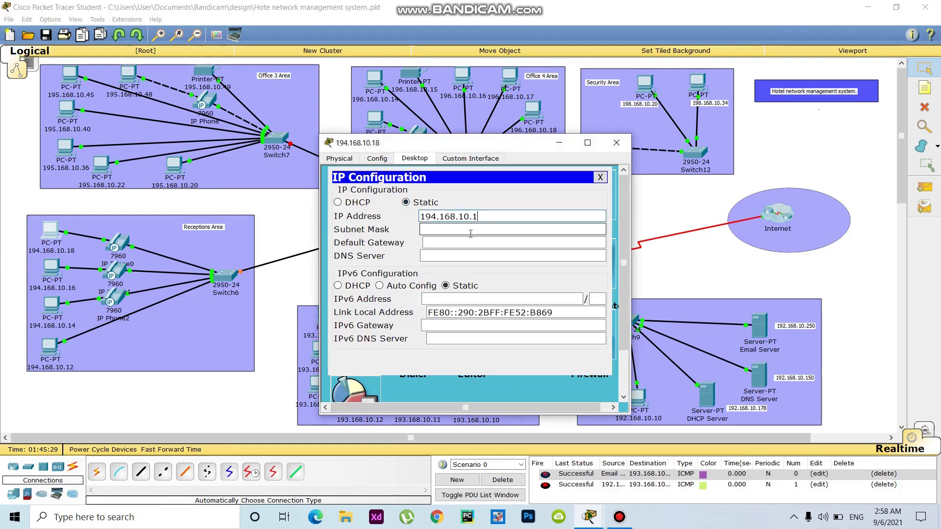
type("8")
left_click(469, 229)
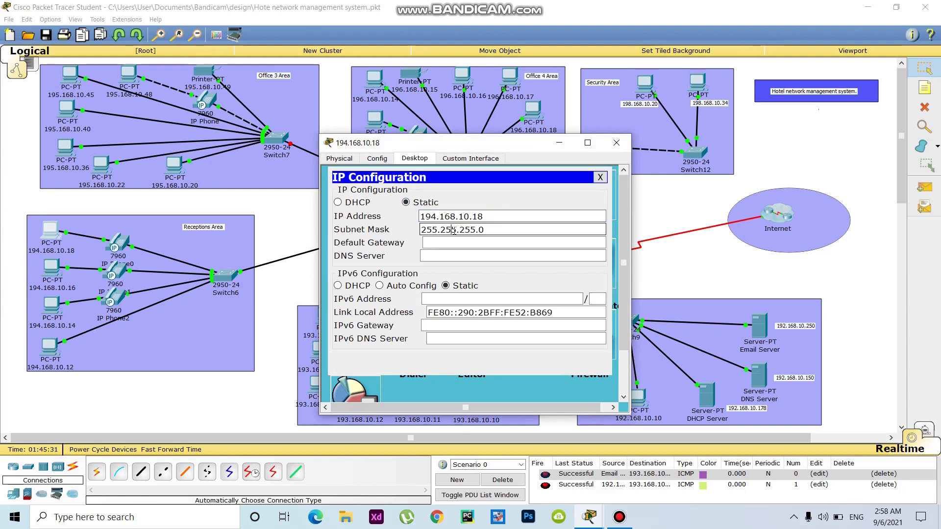
left_click(442, 242)
type("194.168.10.1")
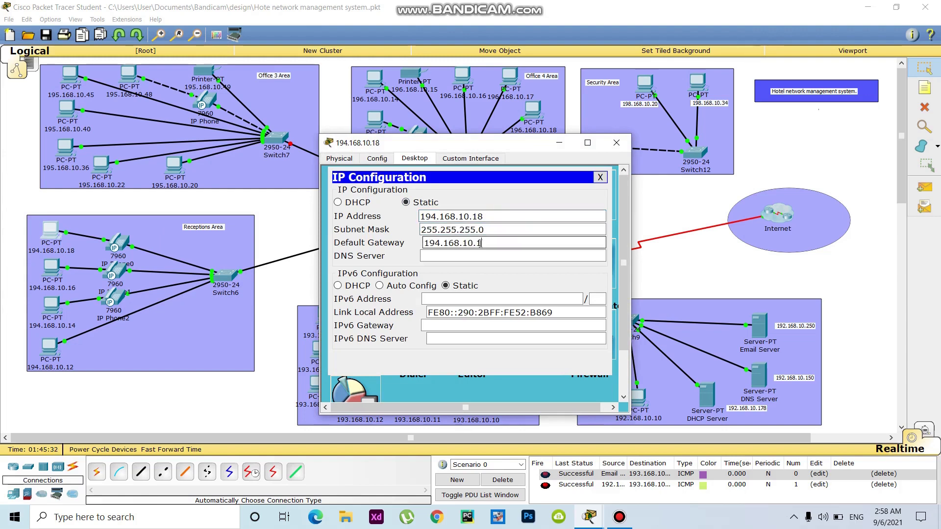
left_click(616, 142)
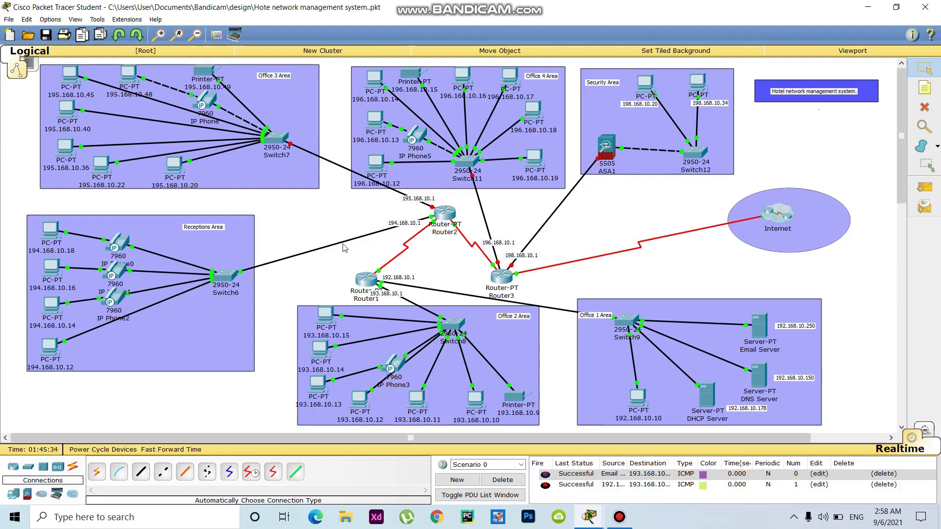
left_click(425, 198)
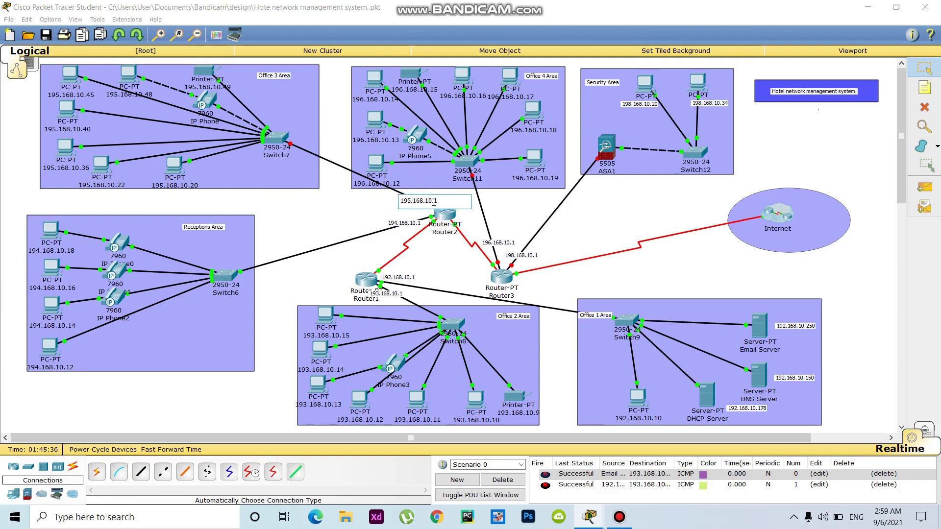
left_click_drag(433, 201, 378, 205)
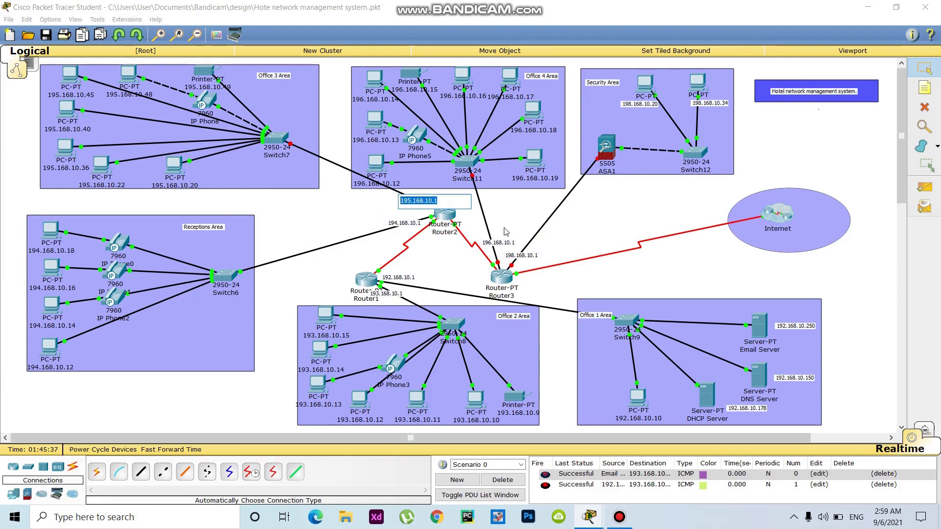
- Give Router2's FastEthernet1/0 address 195.168.10.1 with mask 255.255.255.0 and turn the port on
left_click(443, 218)
left_click(441, 216)
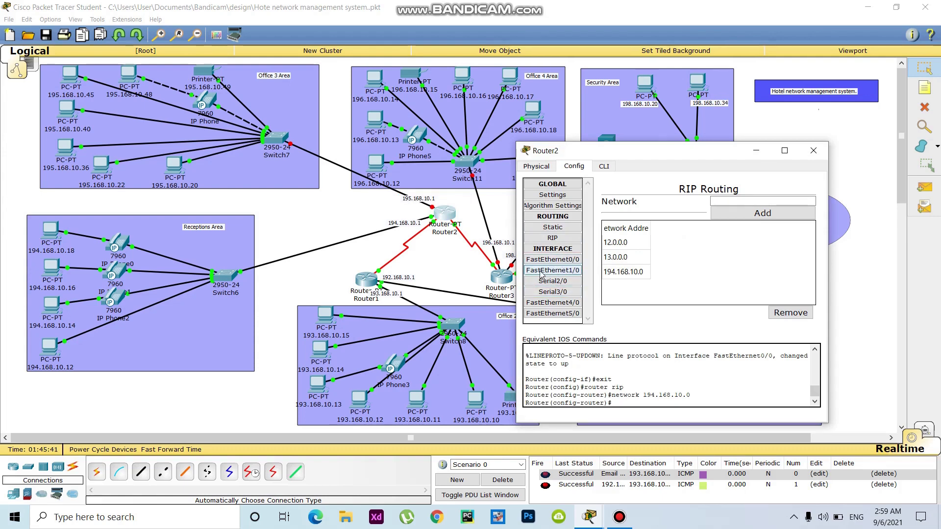
left_click(567, 275)
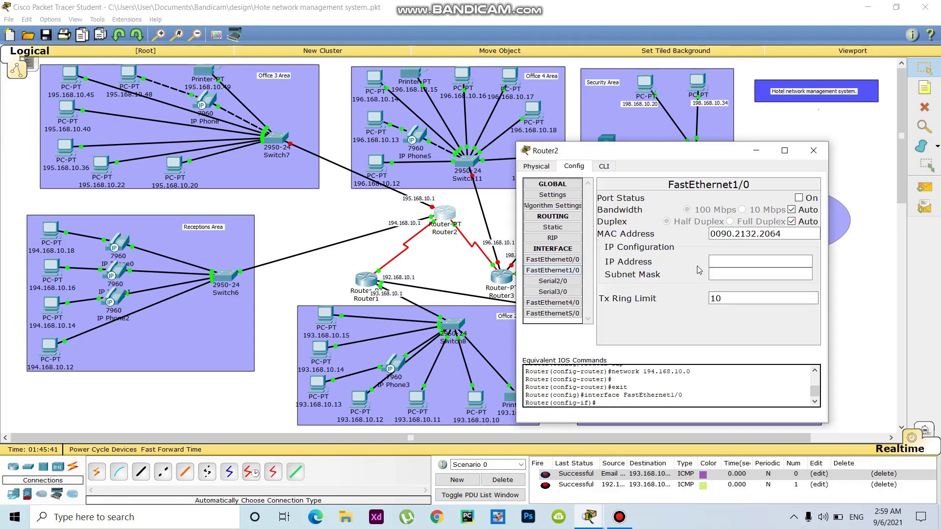
left_click(738, 263)
type("195.168.10.1")
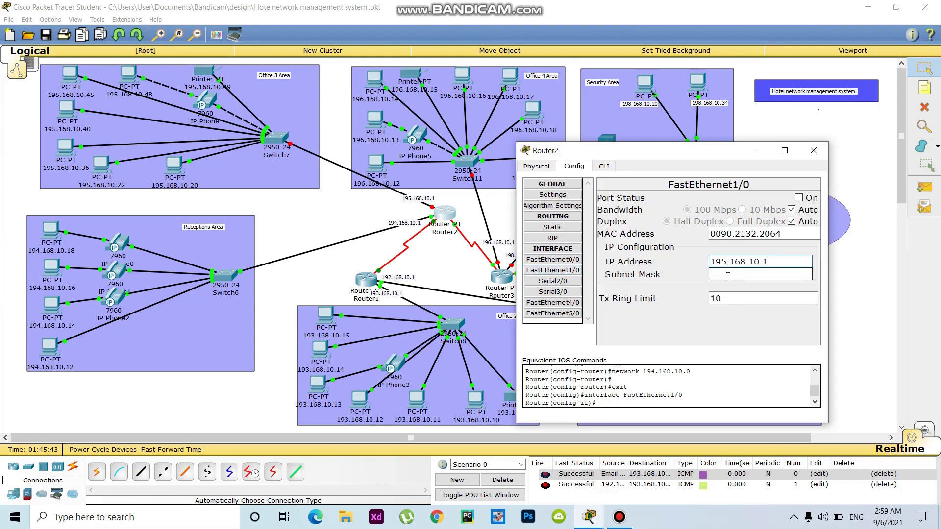
left_click(724, 275)
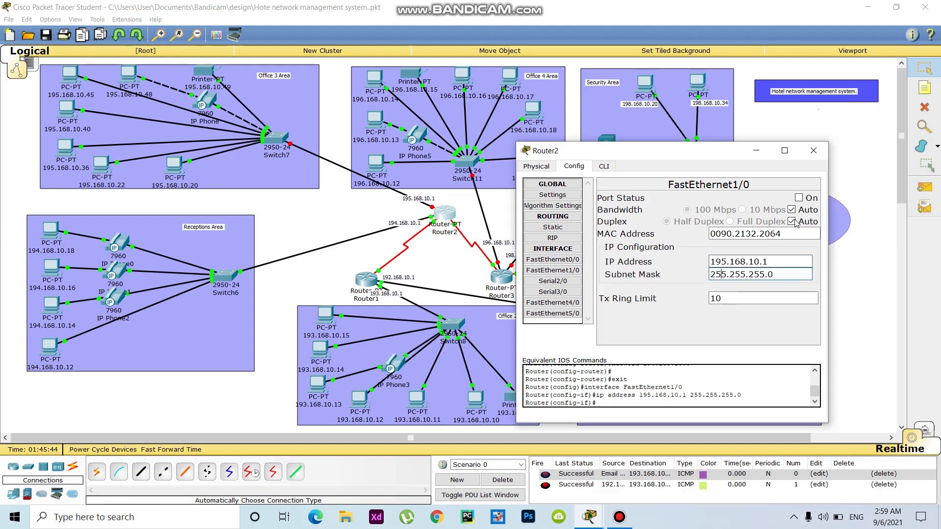
left_click(799, 197)
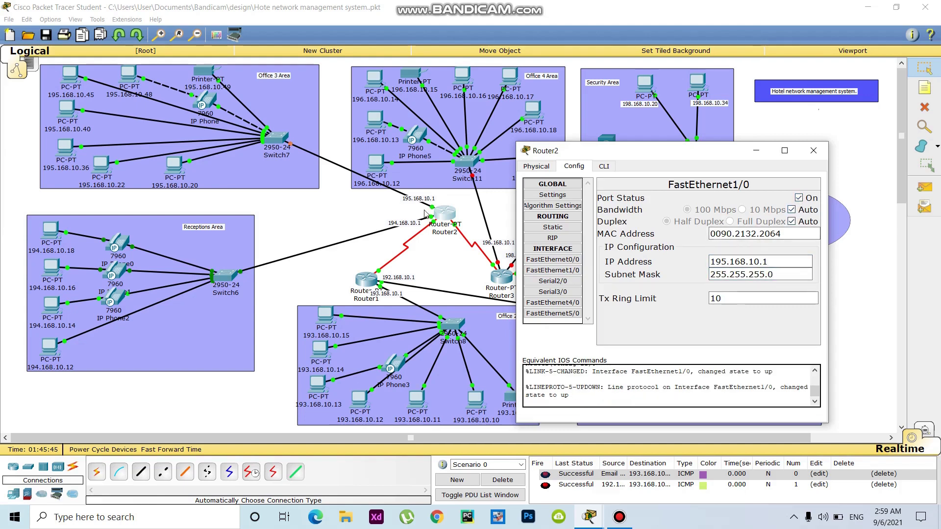
- Add network 195.168.10.0 to Router2's RIP networks and close the router window
left_click(550, 237)
left_click(725, 202)
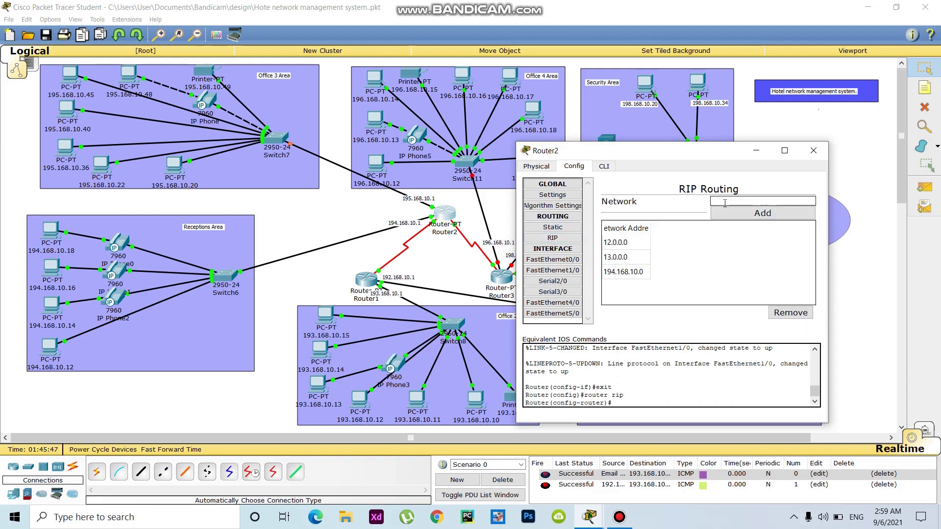
type("195.168.10.1")
left_click(784, 213)
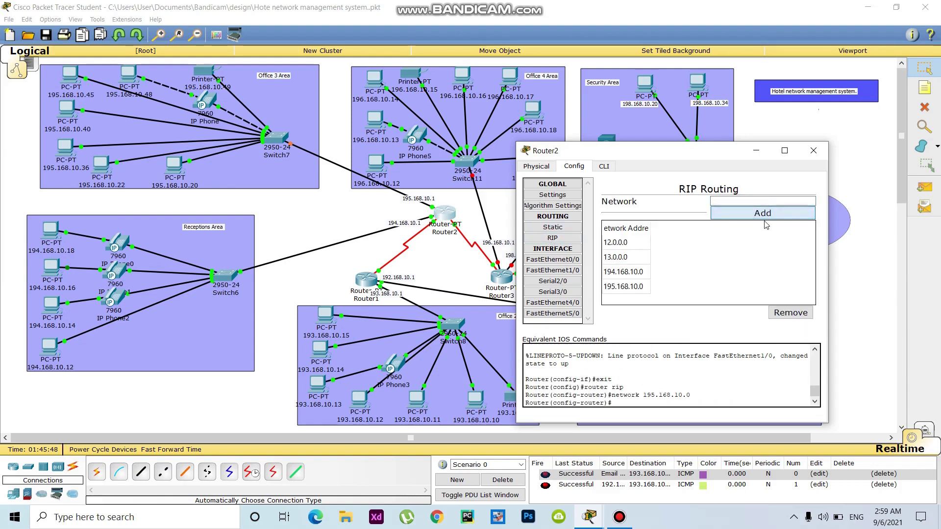
left_click(856, 299)
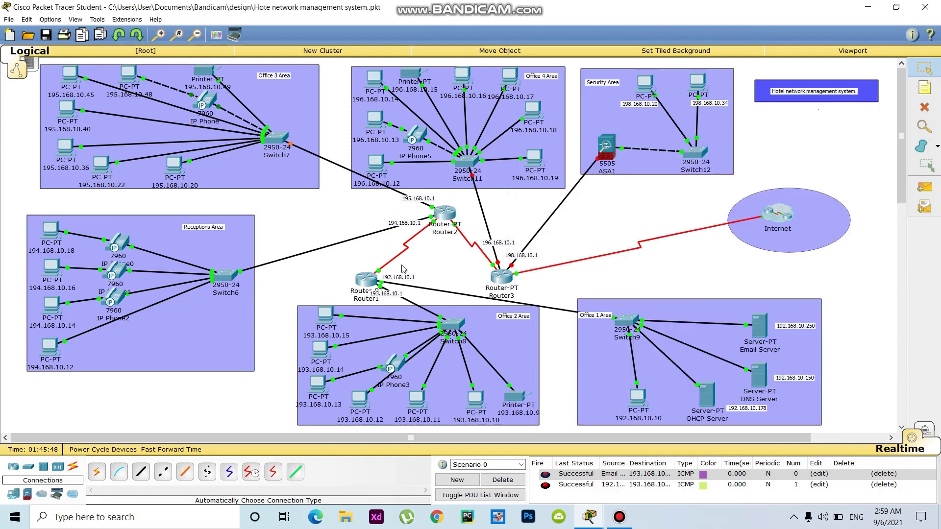
- Set PC 195.168.10.20 to static IP 195.168.10.20, mask 255.255.255.0, gateway 195.168.10.1
left_click(174, 166)
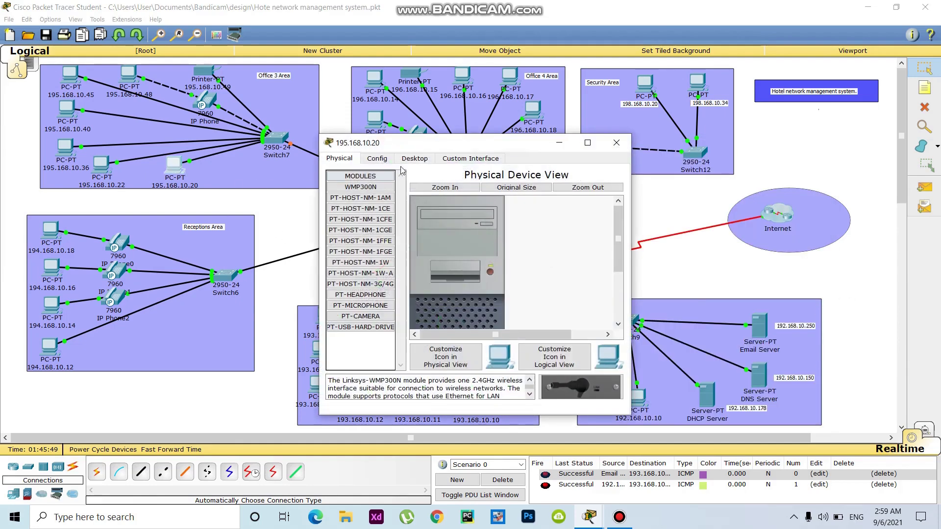
left_click(416, 158)
left_click(356, 203)
left_click(460, 217)
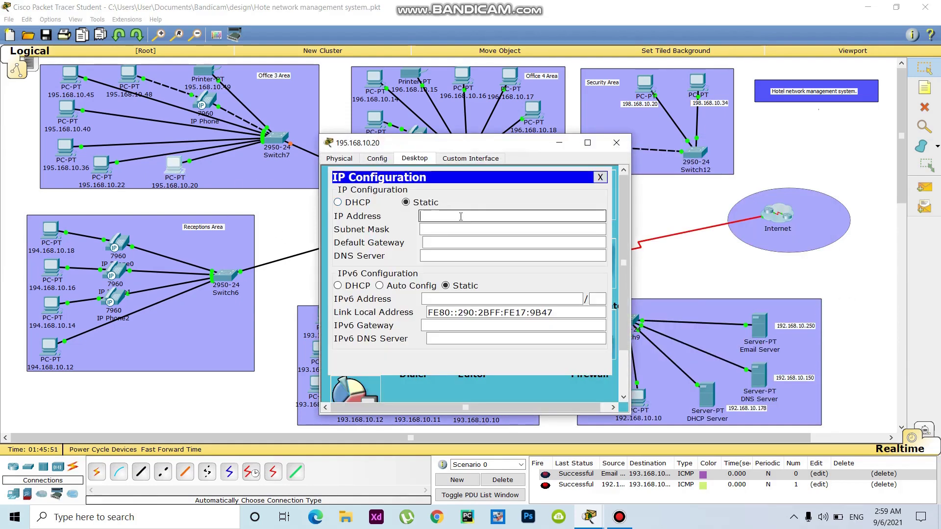
type("195.168.10.2")
key("BackSpace")
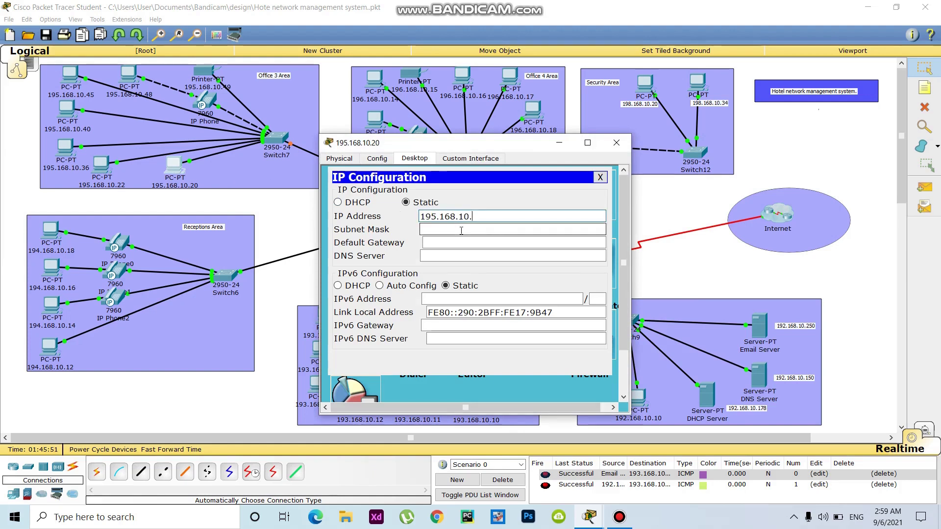
type("20")
left_click(458, 231)
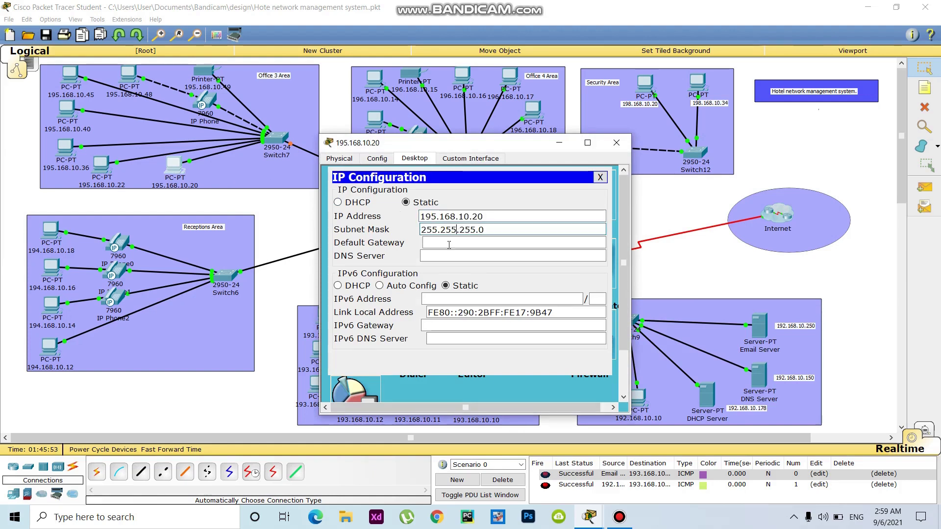
left_click(447, 244)
type("195.168.10.1")
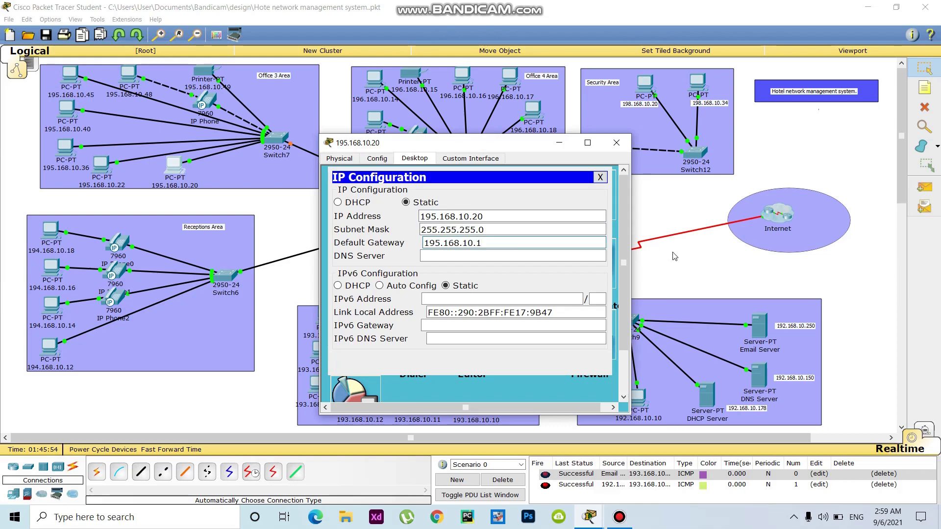
left_click(617, 143)
- Set PC 195.168.10.22 to static IP 195.168.10.22, mask 255.255.255.0, gateway 195.168.10.1
left_click(101, 165)
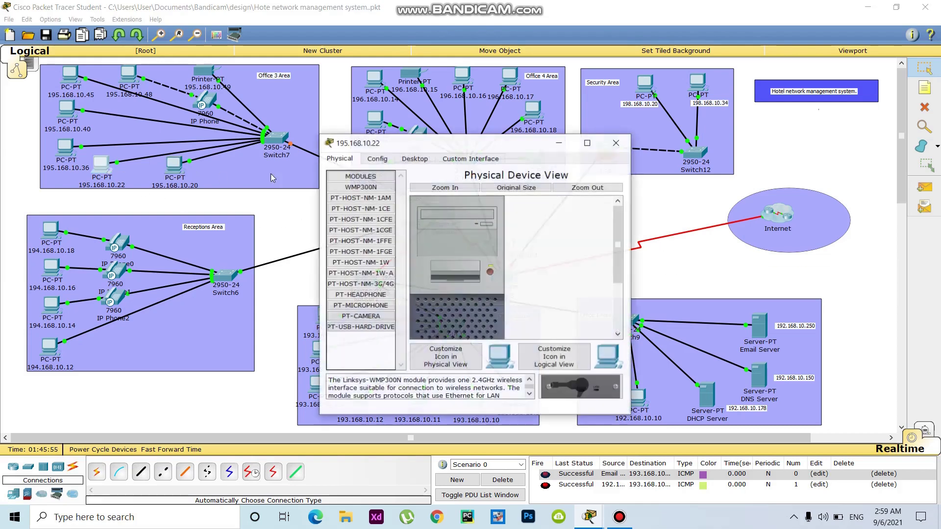
left_click(414, 158)
left_click(363, 192)
left_click(458, 216)
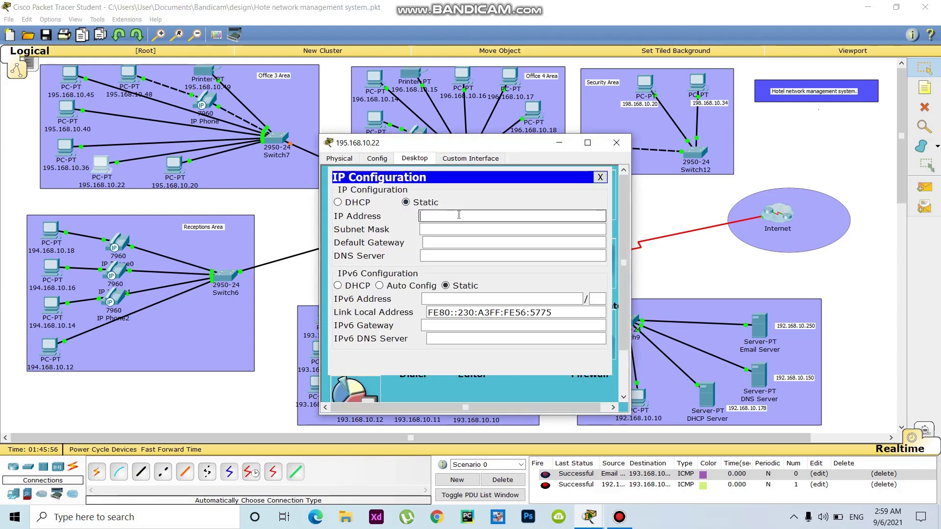
type("195.168.10.1")
key("BackSpace")
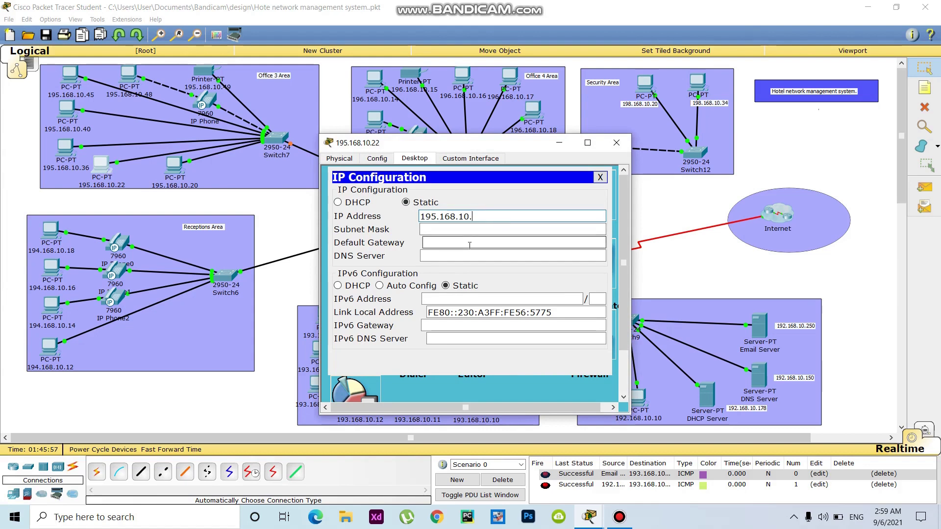
type("22")
left_click(445, 229)
left_click(438, 241)
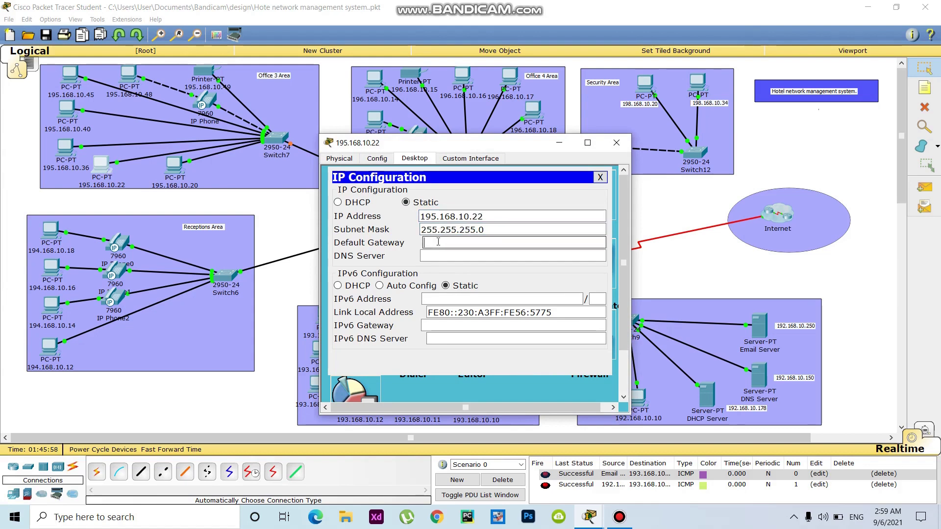
type("195.168.10.1")
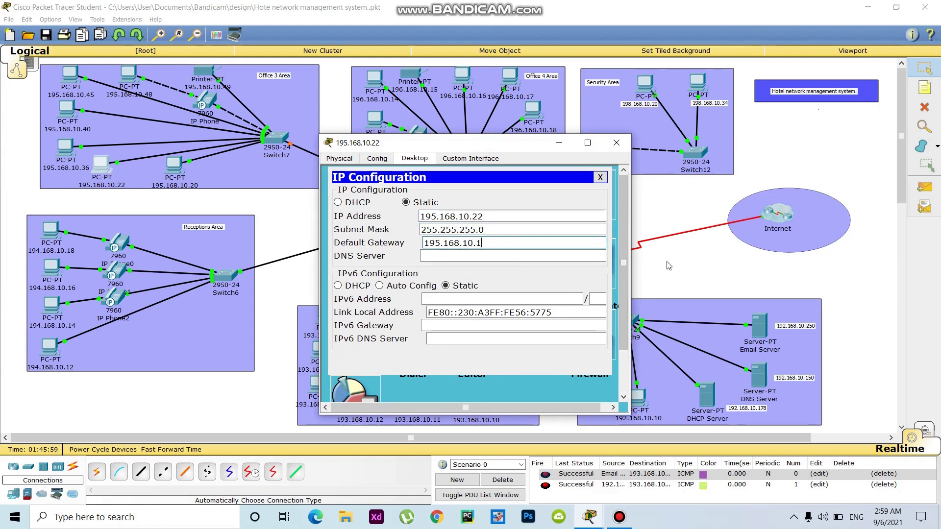
left_click(616, 143)
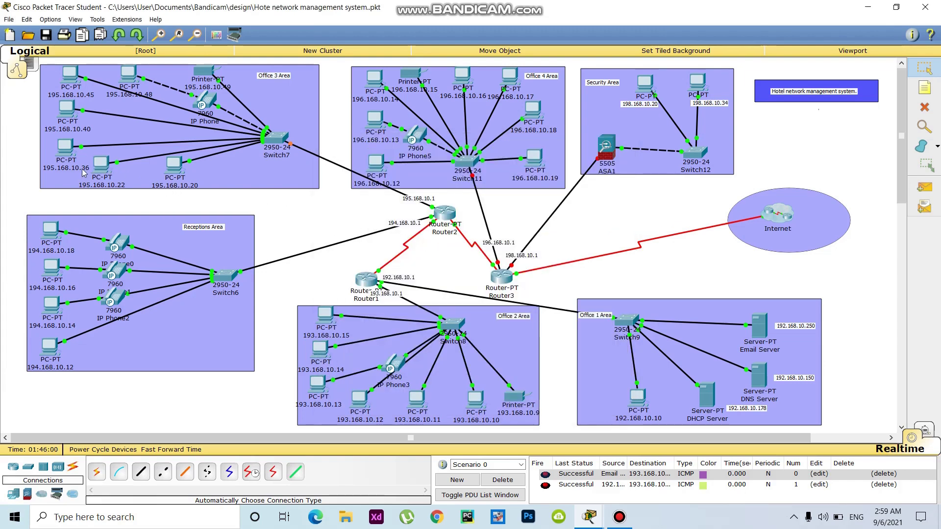
- Set PC 195.168.10.36 to static IP 195.168.10.36, mask 255.255.255.0, gateway 195.168.10.1
left_click(75, 154)
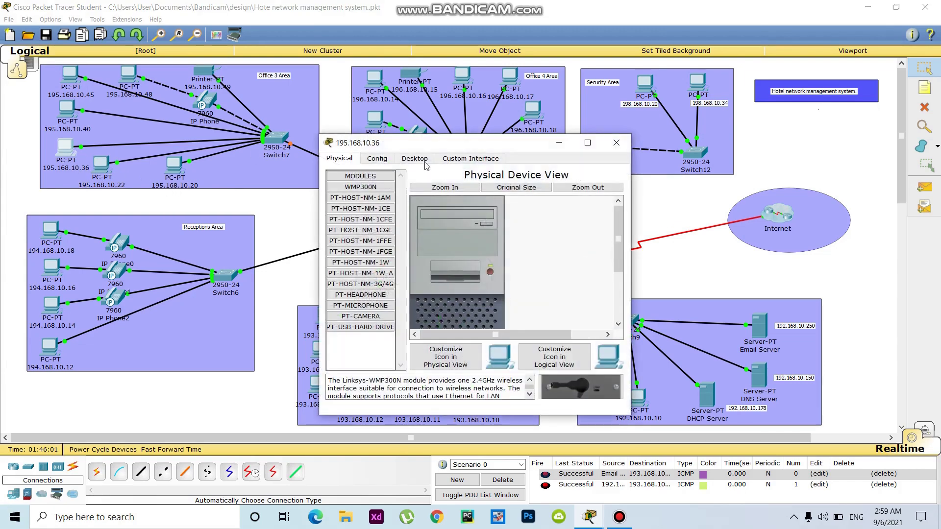
left_click(414, 158)
left_click(350, 195)
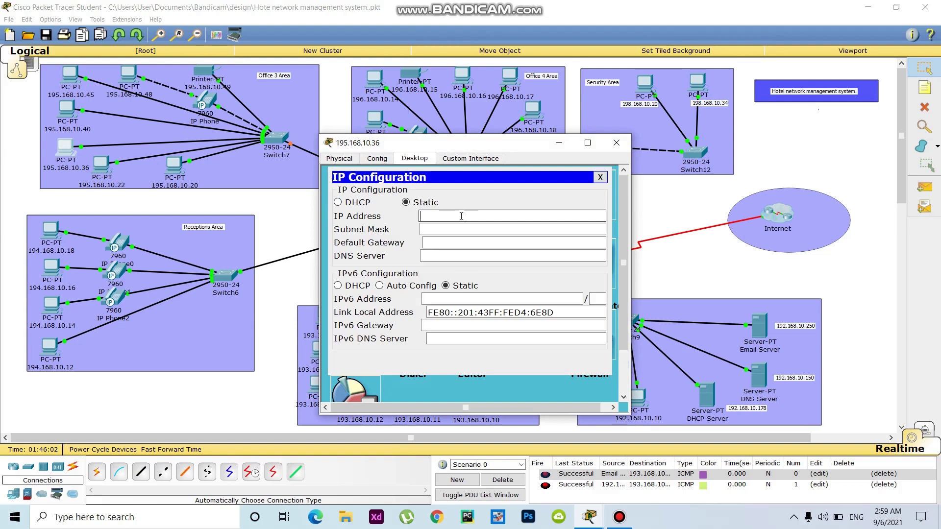
type("195.168.10.1")
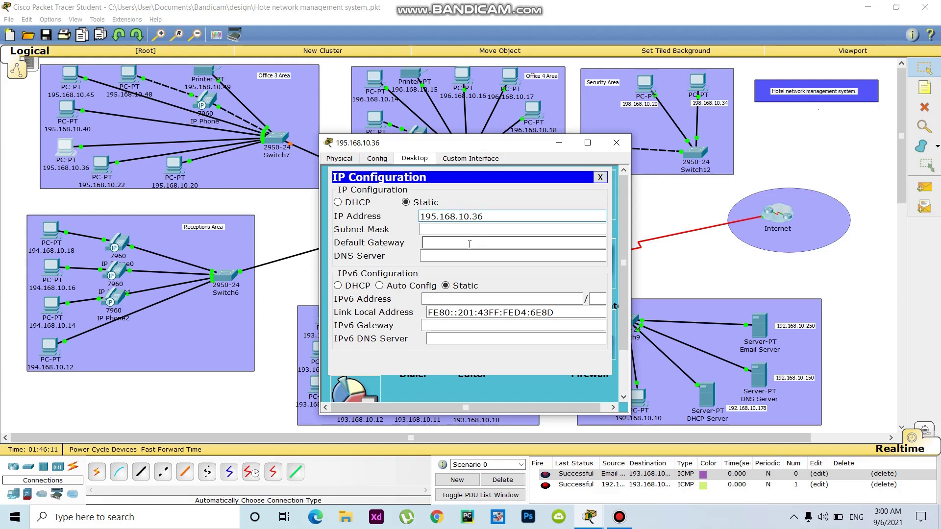
left_click(444, 242)
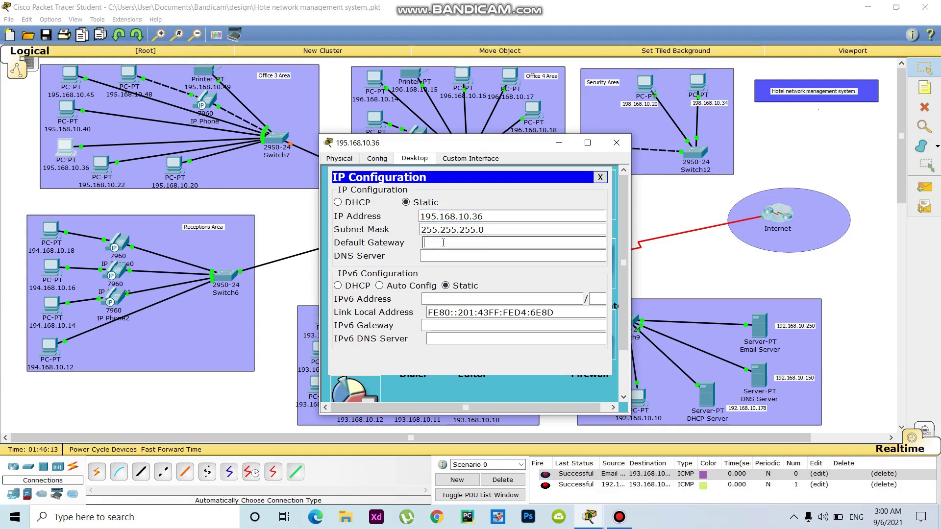
type("195.168.10.1")
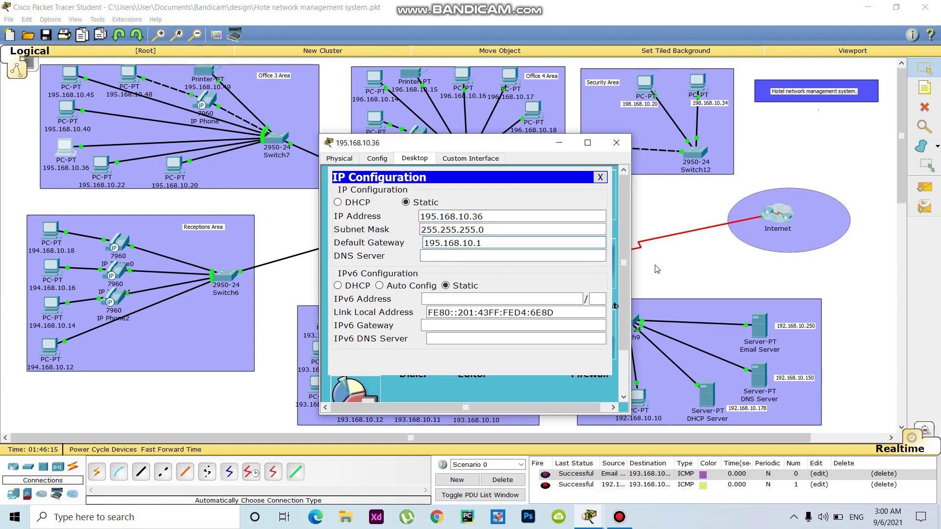
key("alt+F4")
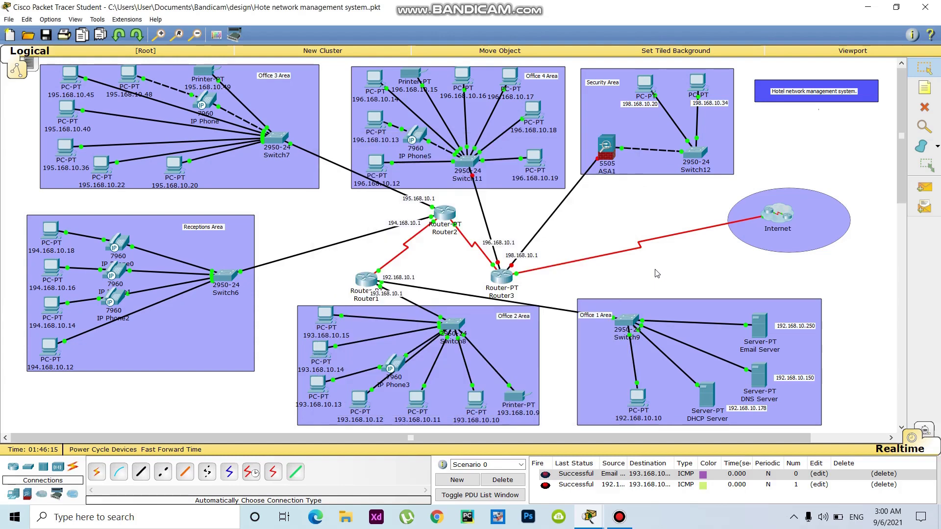
- Address PC 195.168.10.40 with mask 255.255.255.0 and gateway 195.168.10.1
left_click(68, 115)
left_click(414, 158)
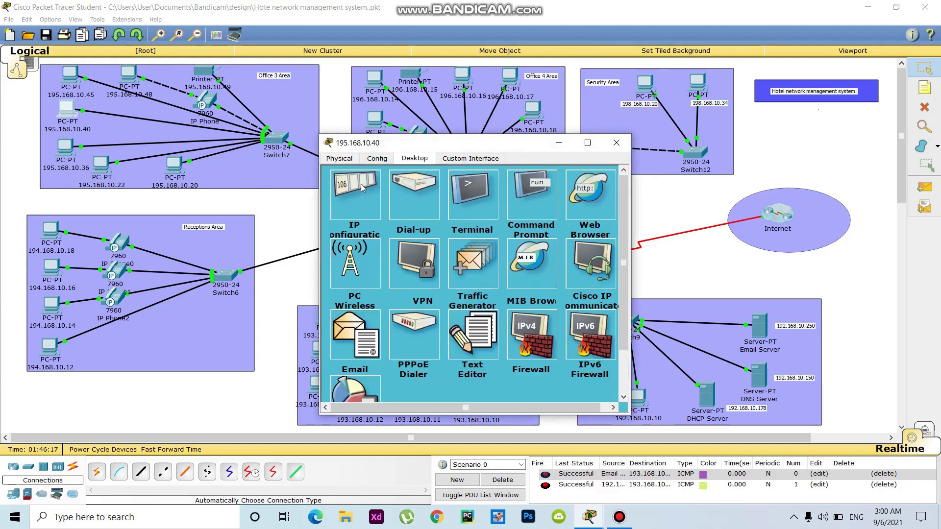
left_click(362, 188)
left_click(438, 215)
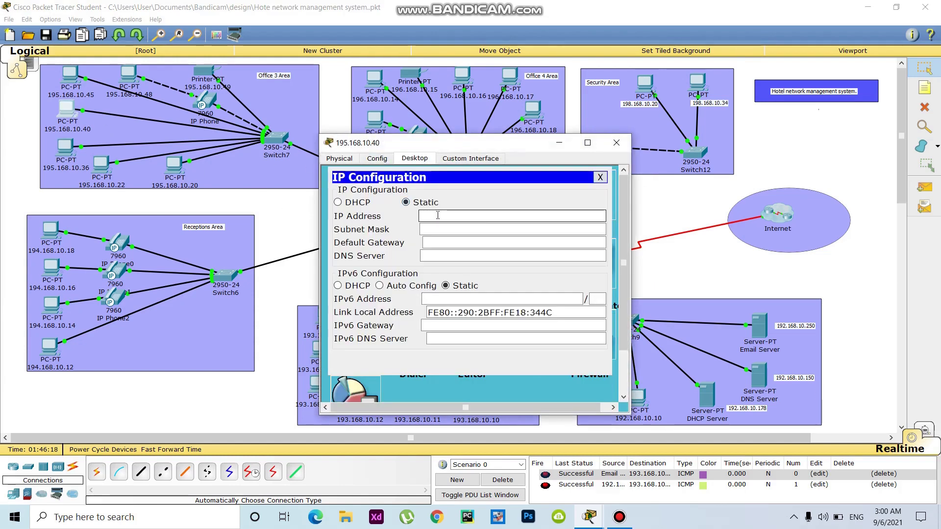
type("195.168.10.40")
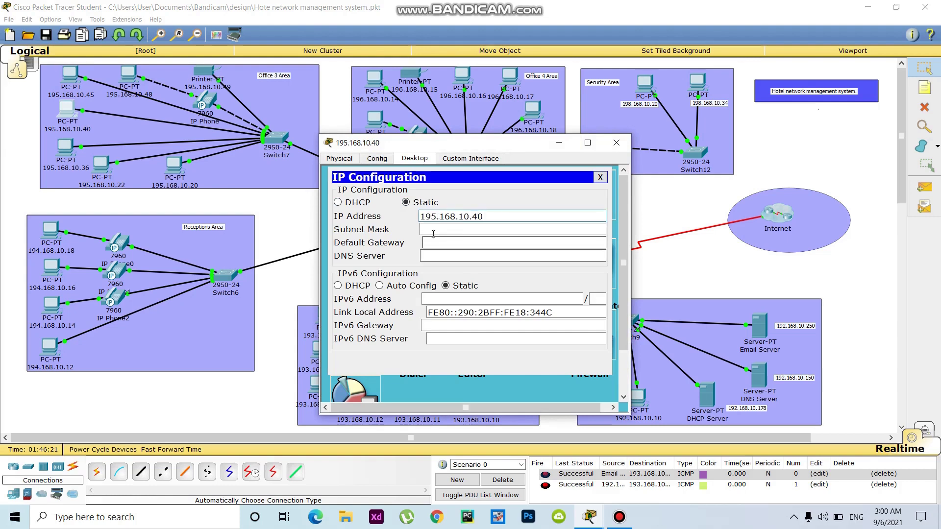
left_click(435, 244)
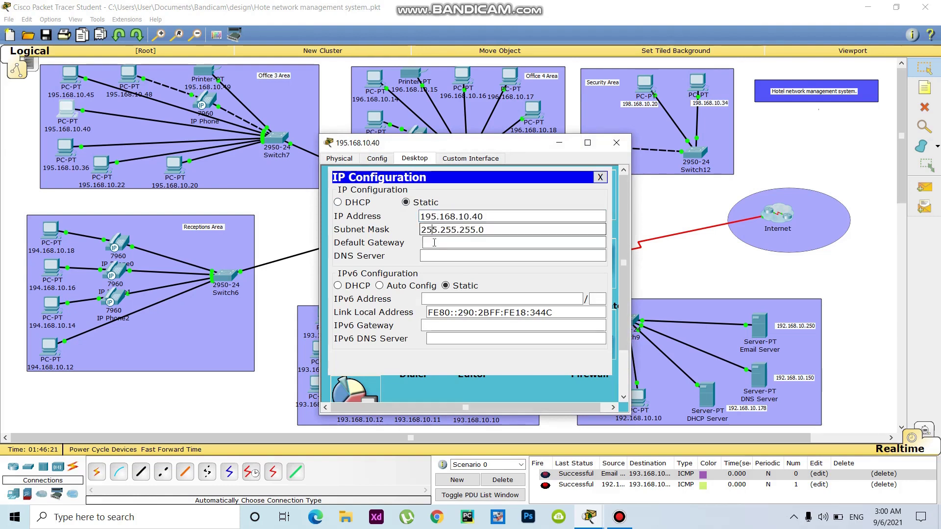
type("195.168.10.1")
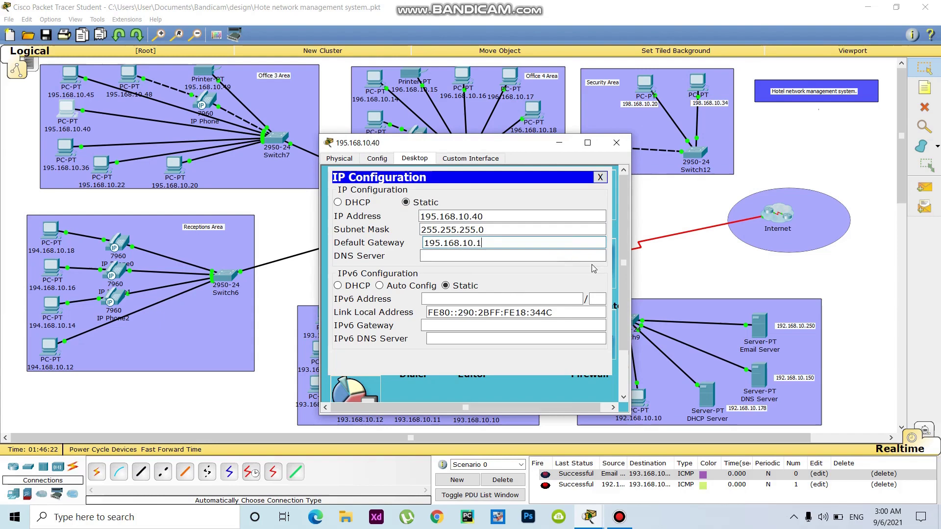
left_click(672, 264)
- Give PC 195.168.10.45 IP 195.168.10.145, mask 255.255.255.0 and gateway 195.168.10.1
left_click(71, 81)
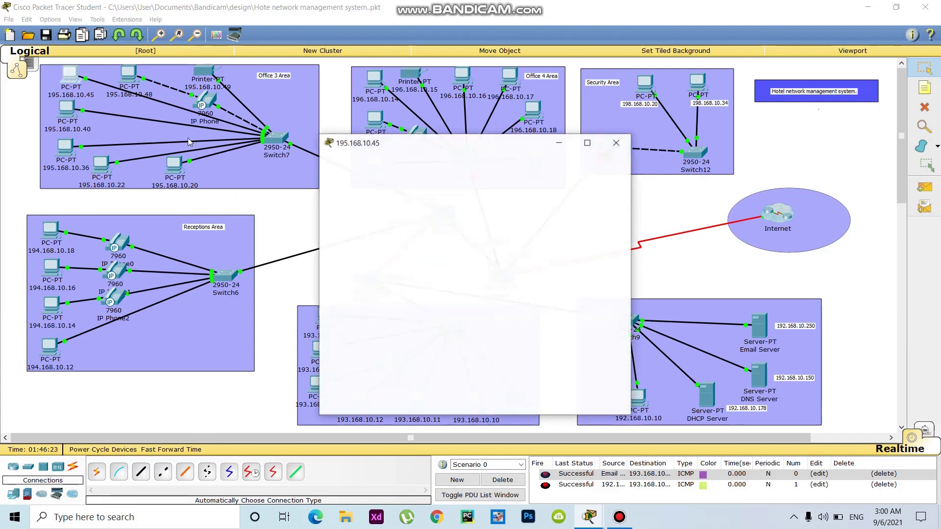
left_click(417, 161)
left_click(383, 201)
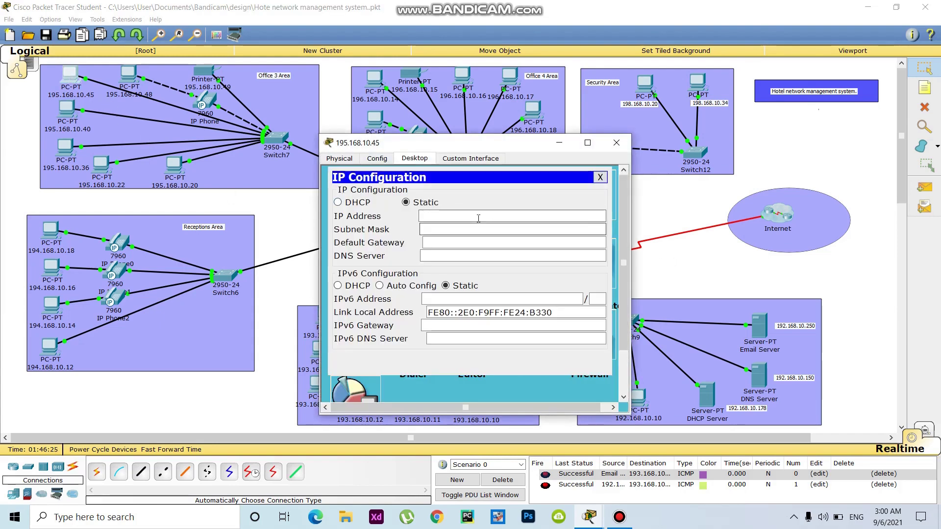
left_click(486, 216)
type("195.168.10.")
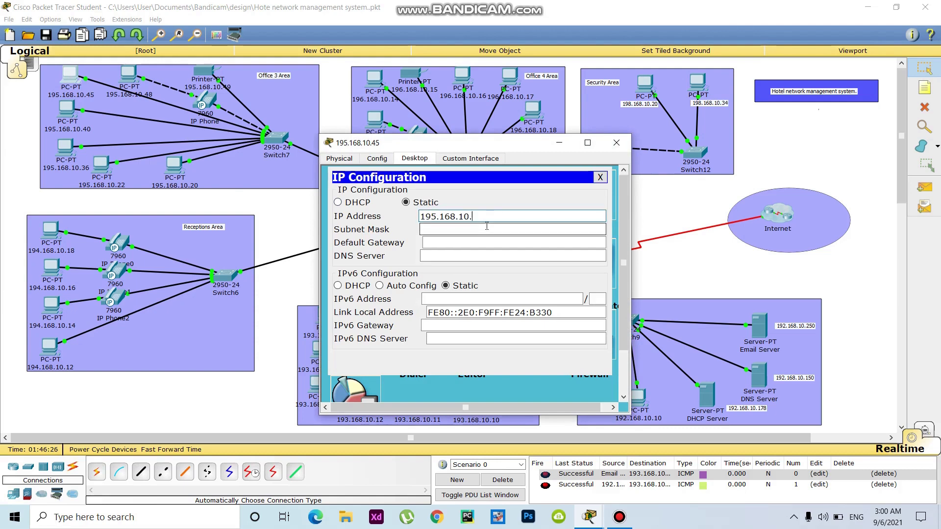
type("145")
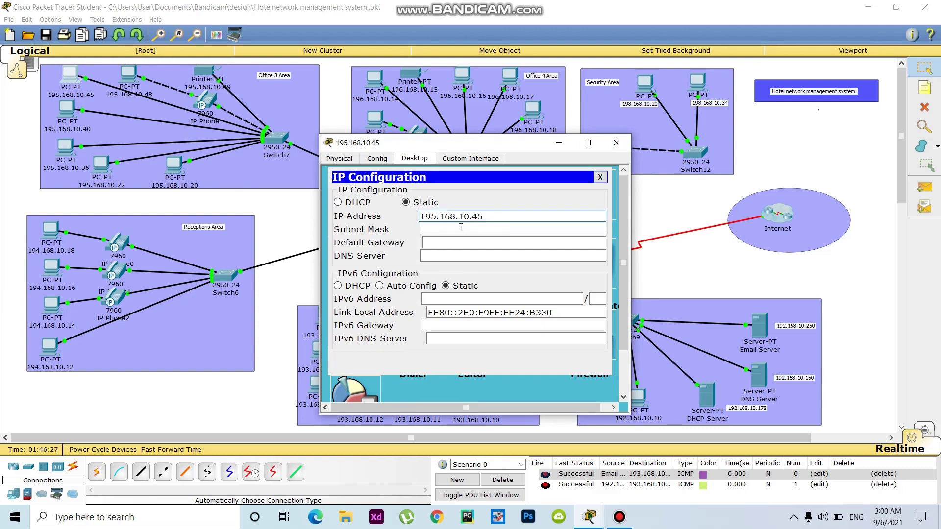
left_click(460, 228)
left_click(470, 242)
type("195.168.10.1")
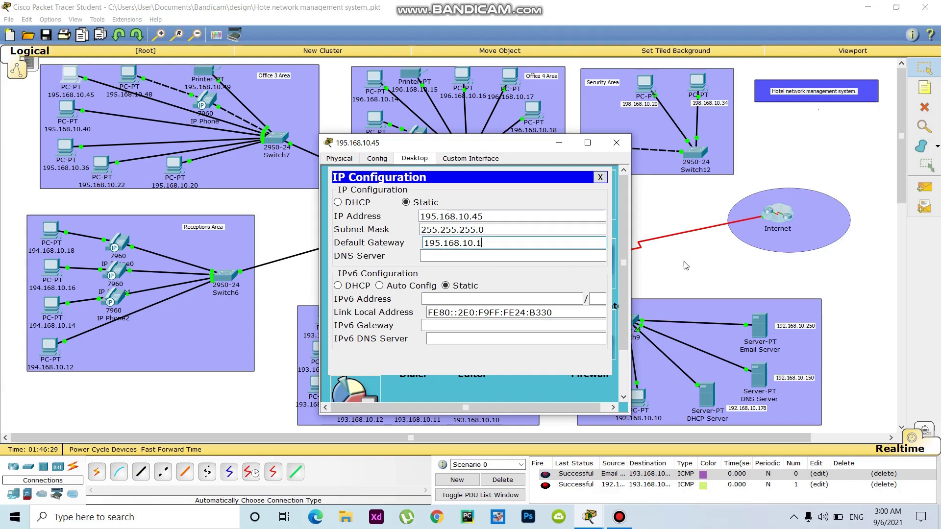
left_click(617, 142)
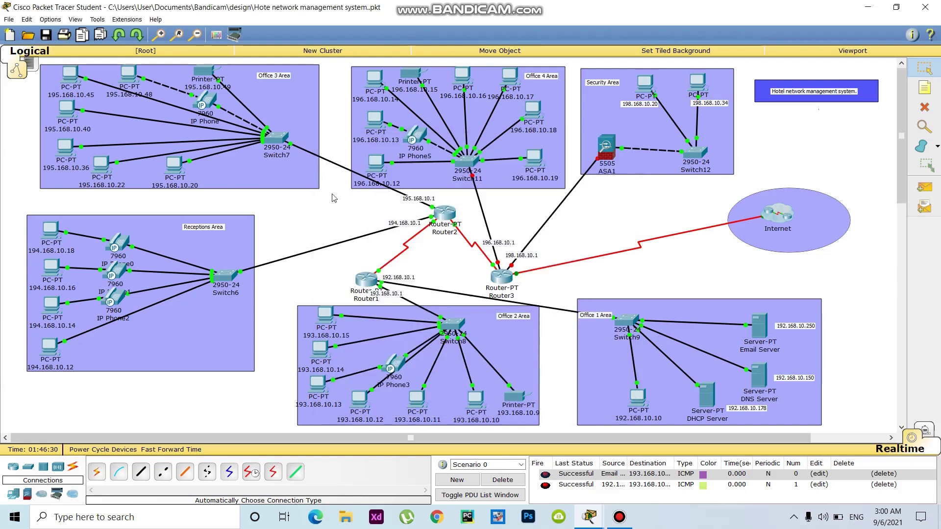
- Set PC 195.168.10.48 to IP 195.168.10.48, mask 255.255.255.0, gateway 195.168.10.1
left_click(129, 71)
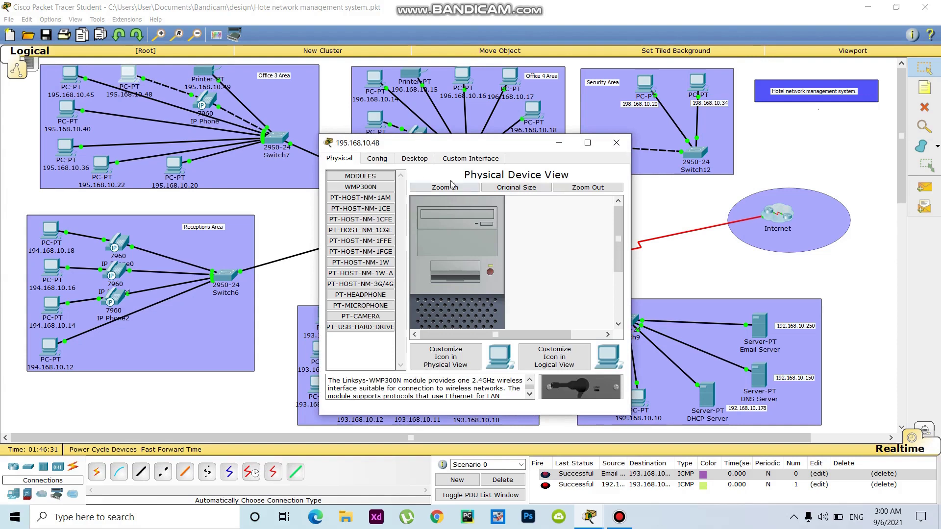
left_click(417, 159)
left_click(377, 211)
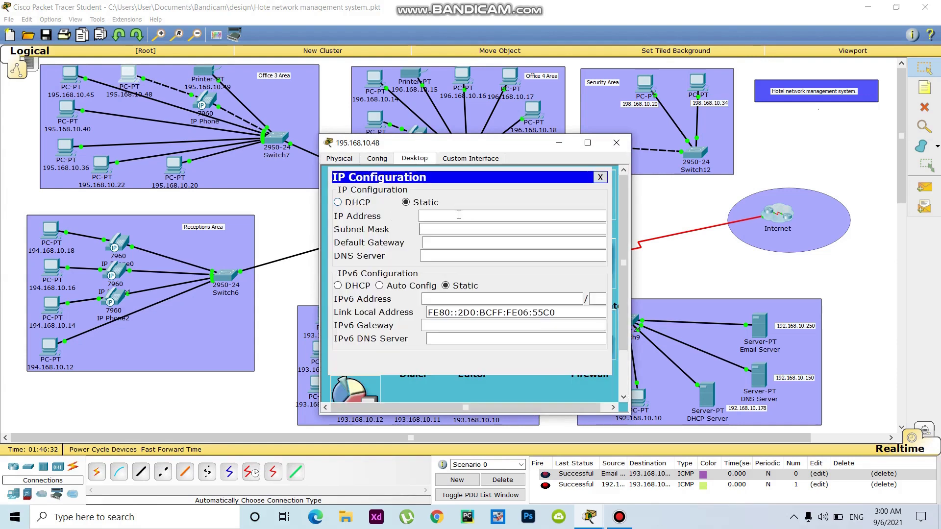
left_click(469, 216)
type("195.168.10.1")
left_click(469, 229)
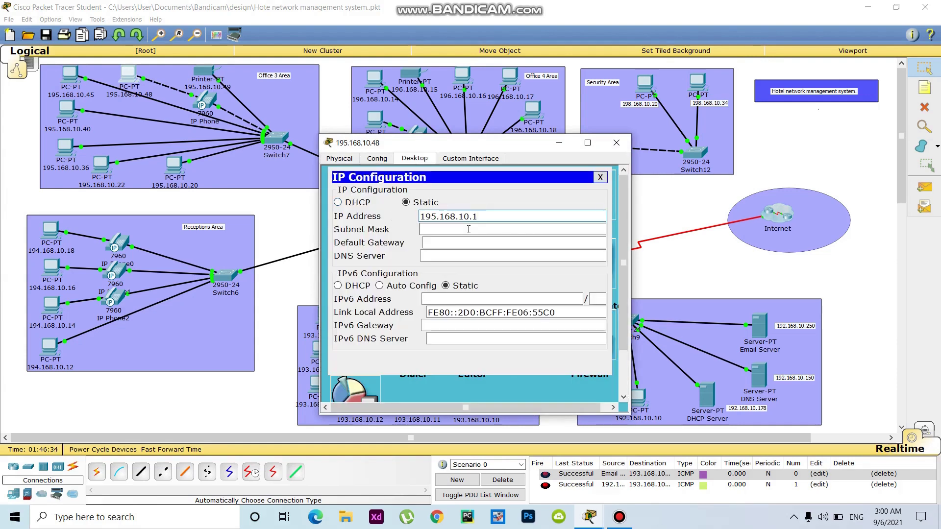
key("BackSpace")
left_click(468, 228)
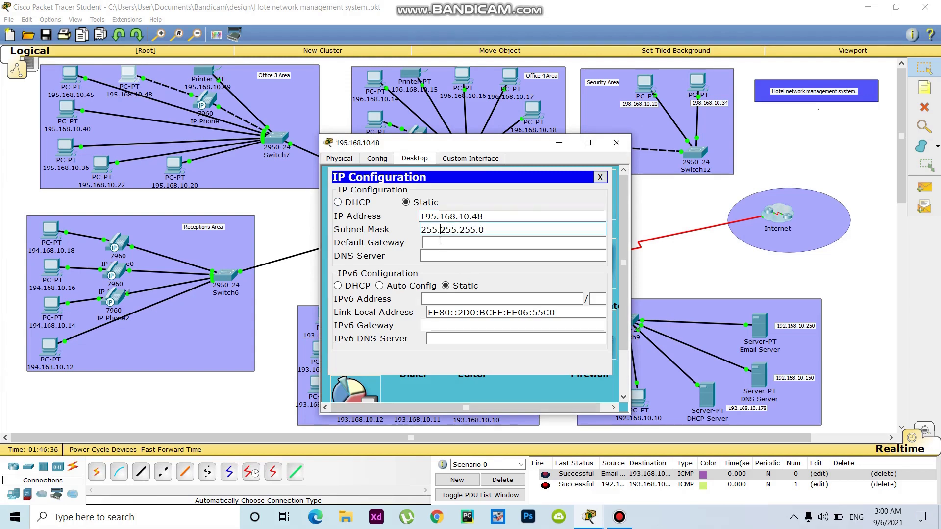
left_click(440, 241)
type("195.168.10.1")
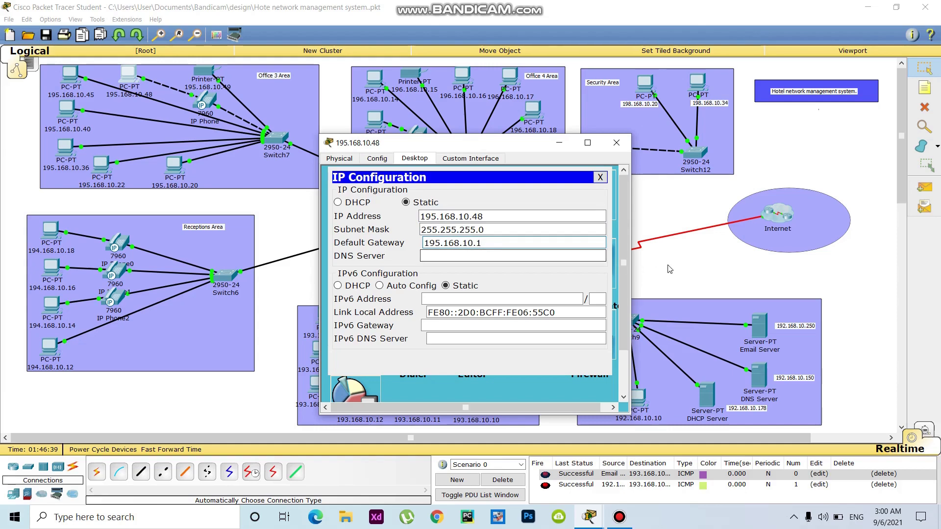
left_click(616, 142)
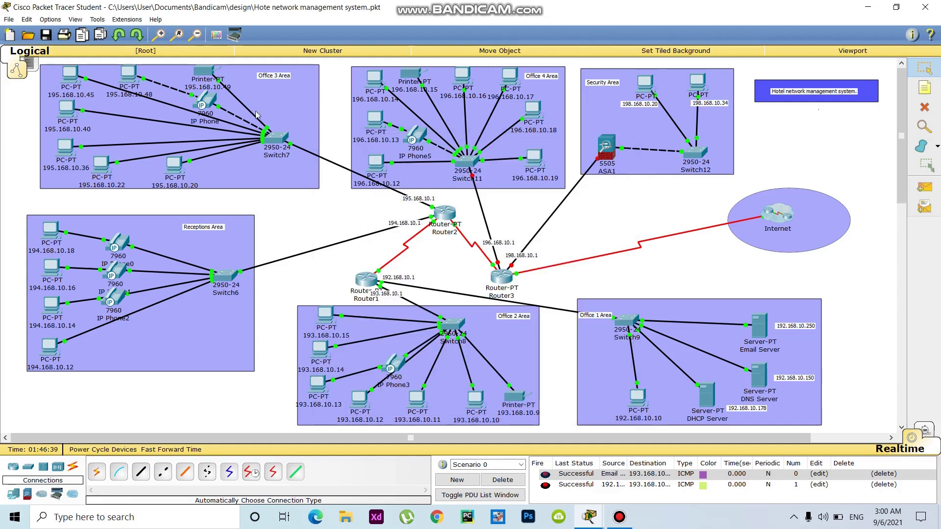
- Give the Office 3 printer's FastEthernet0 IP 195.168.10.49 with mask 255.255.255.0
left_click(202, 72)
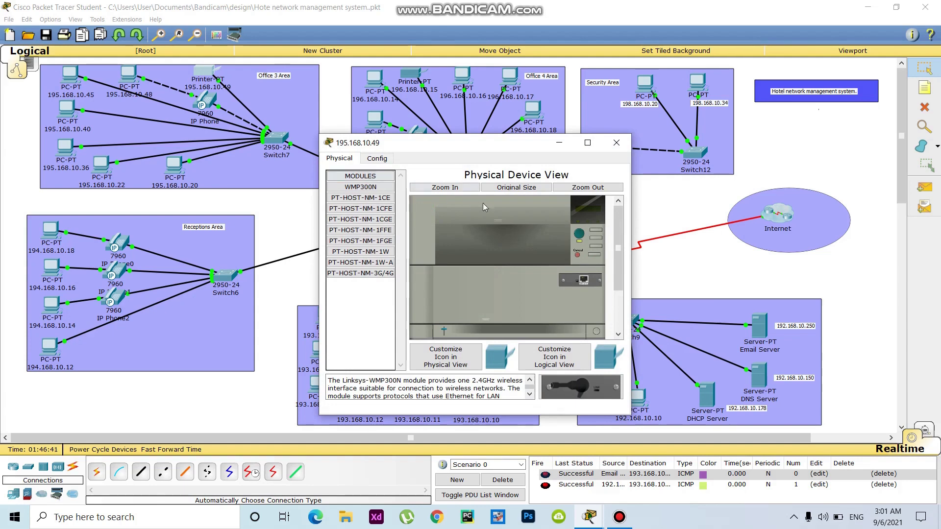
left_click(377, 159)
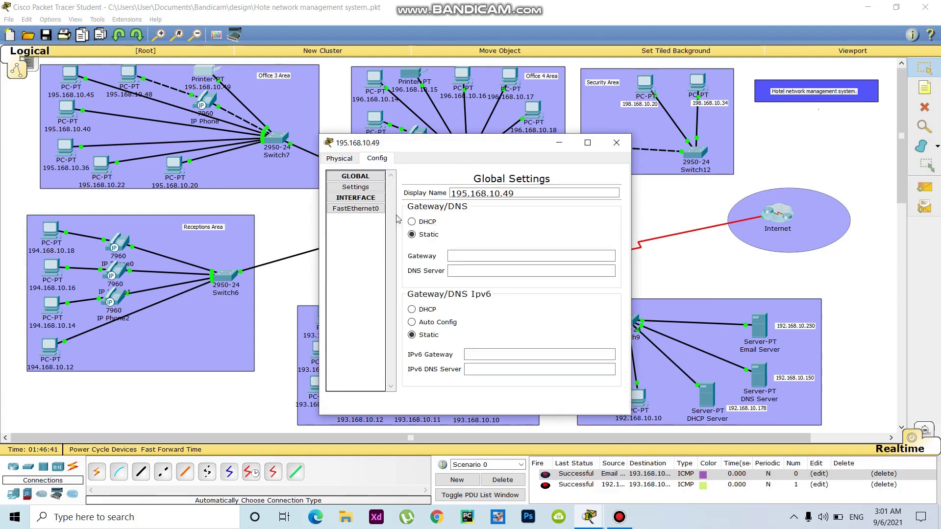
left_click(356, 209)
left_click(527, 278)
type("195.168.10.1")
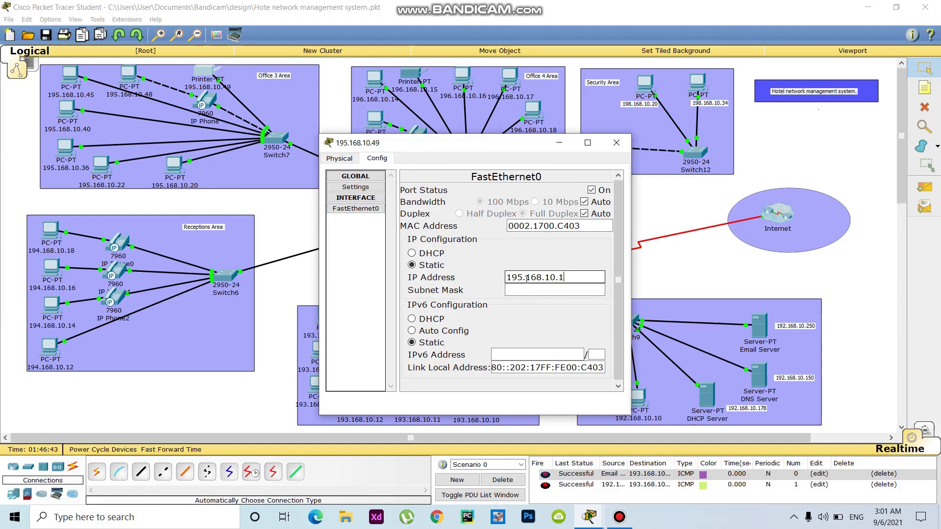
key("BackSpace")
type("49")
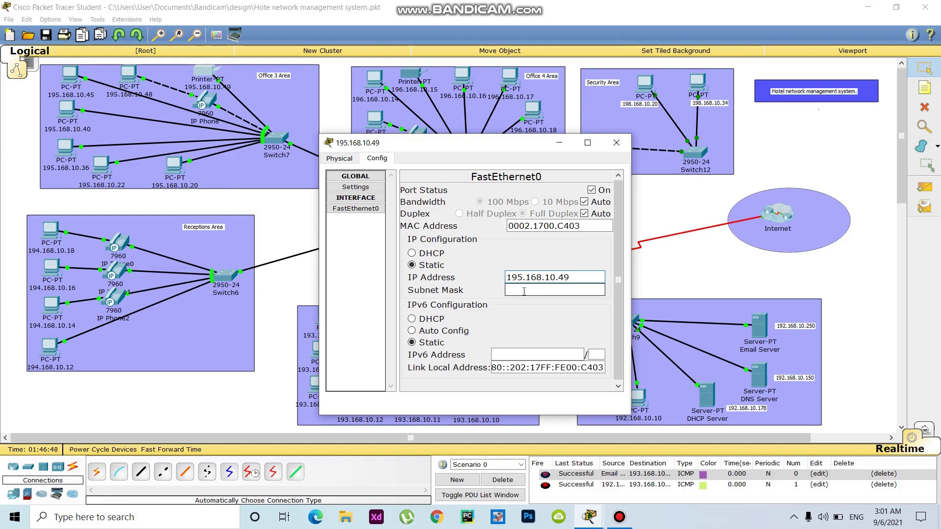
left_click(524, 291)
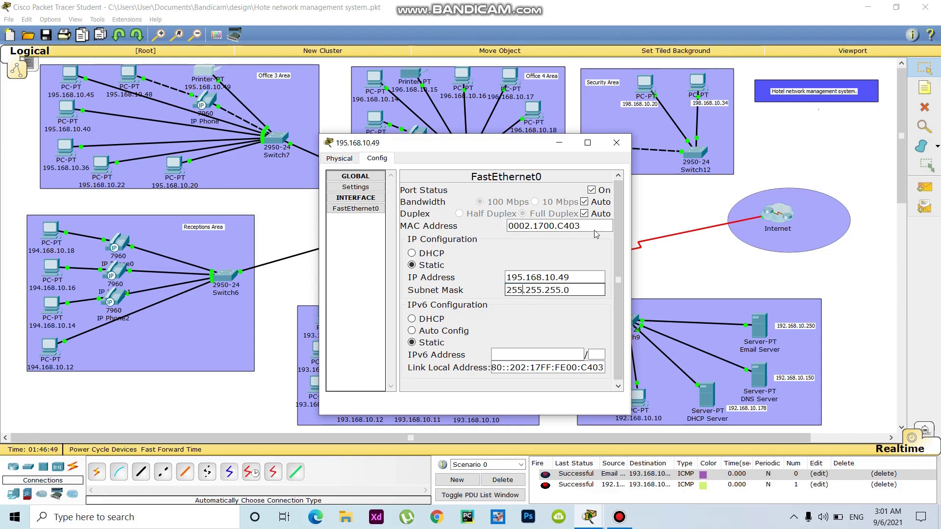
left_click(655, 278)
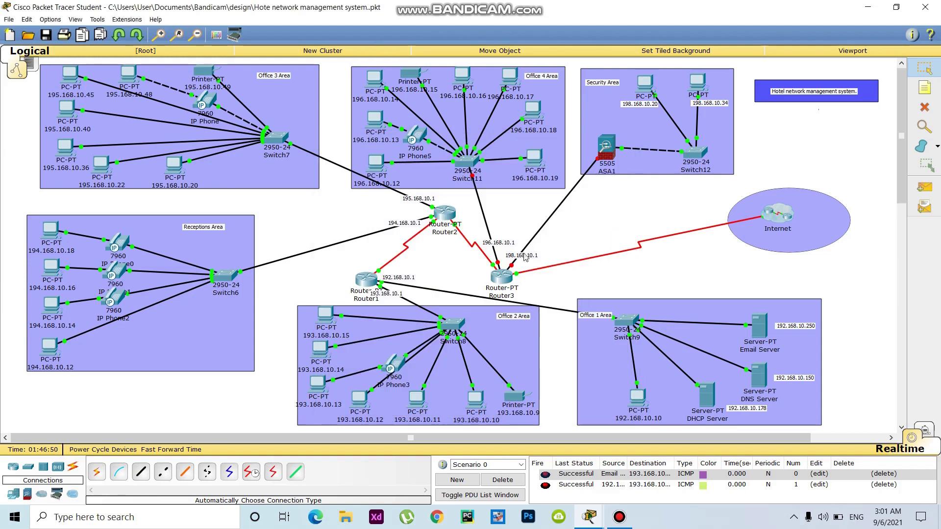
- Check the Office 3 IP Phone's Config and GUI, then attach its power adapter
left_click(208, 100)
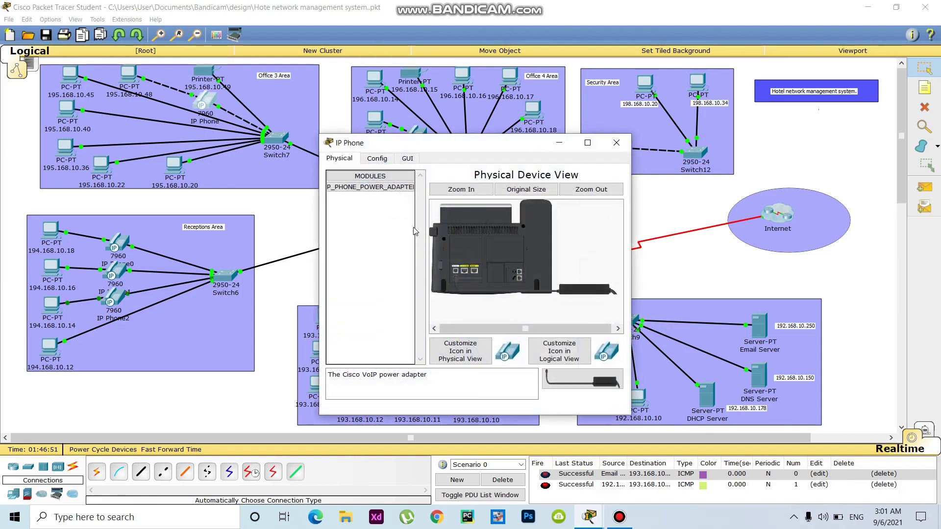
left_click(377, 159)
left_click(407, 159)
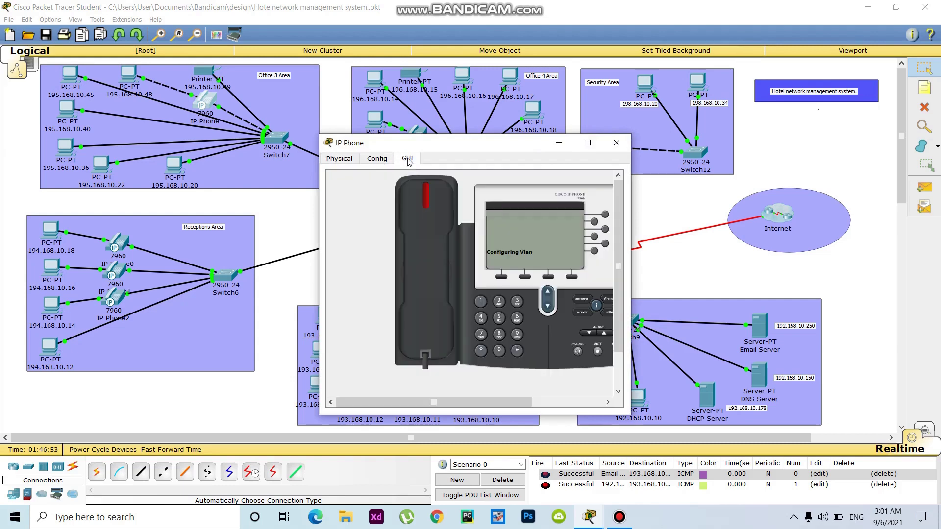
left_click(338, 160)
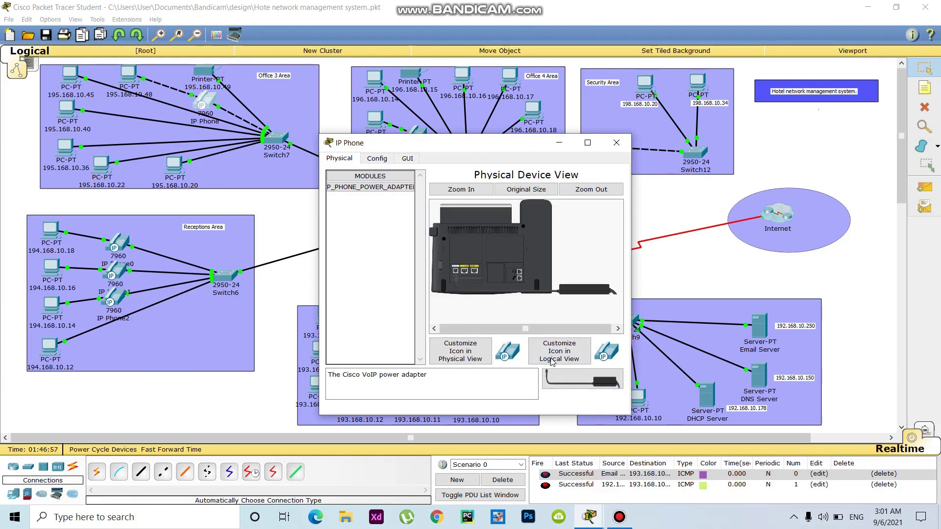
left_click_drag(600, 386, 475, 300)
left_click(616, 142)
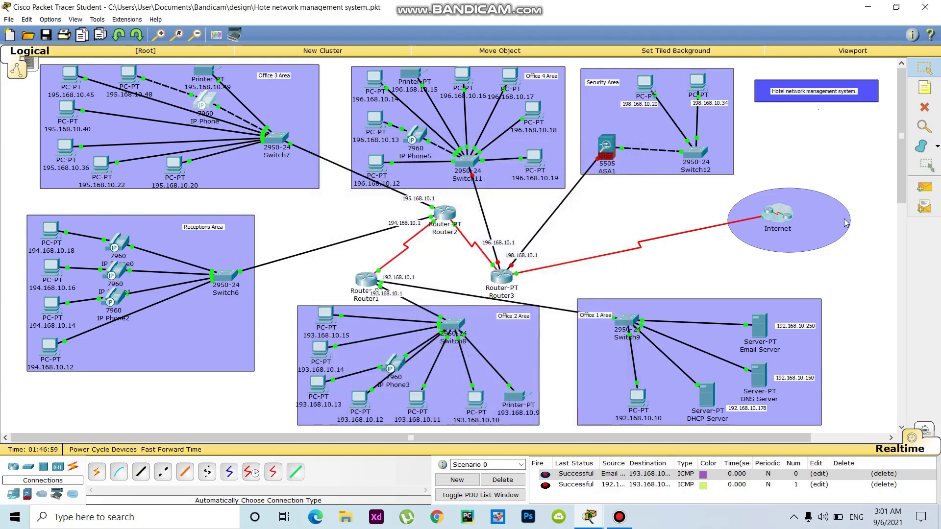
- Ping from PC 194.168.10.14 to PC 195.168.10.36, then clear the results list
left_click(925, 187)
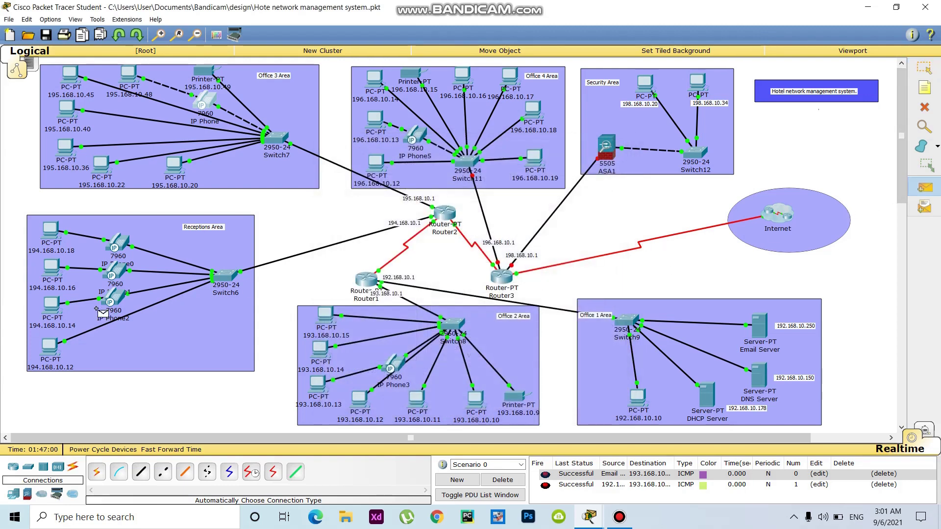
left_click(51, 305)
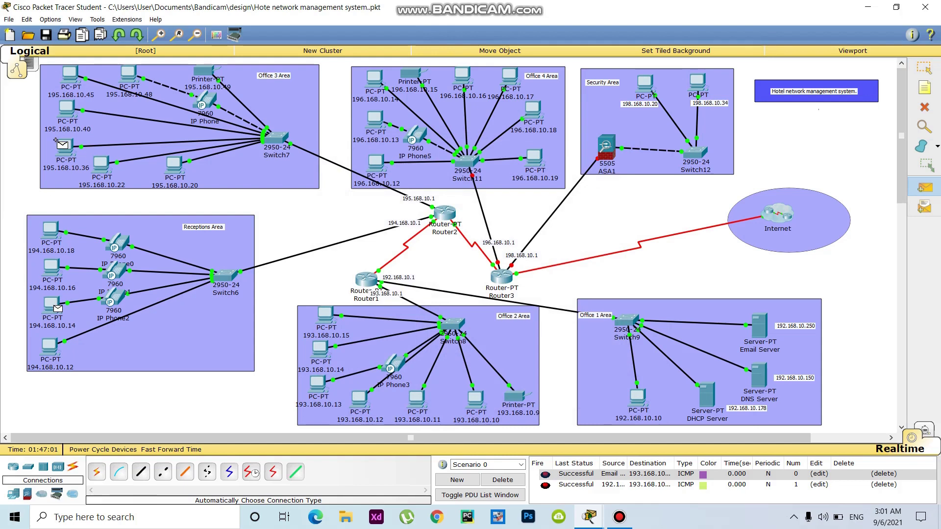
left_click(63, 146)
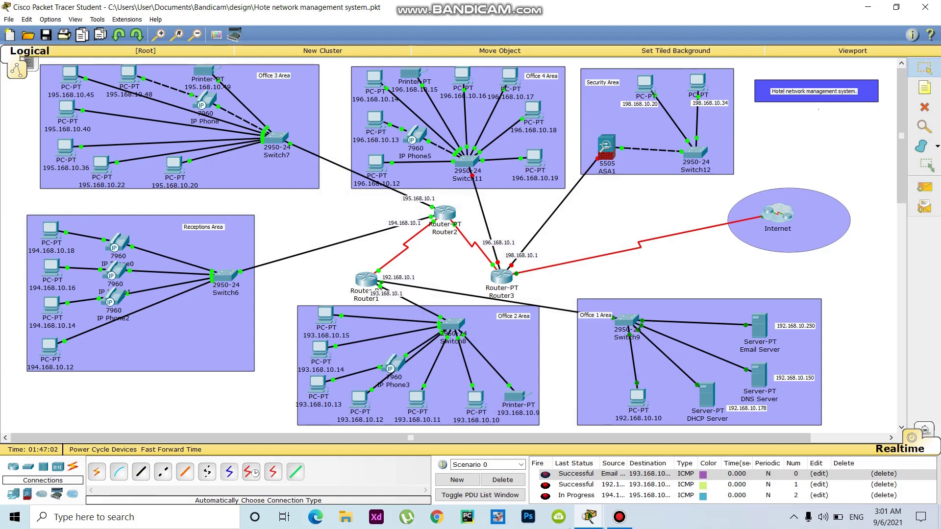
left_click(503, 481)
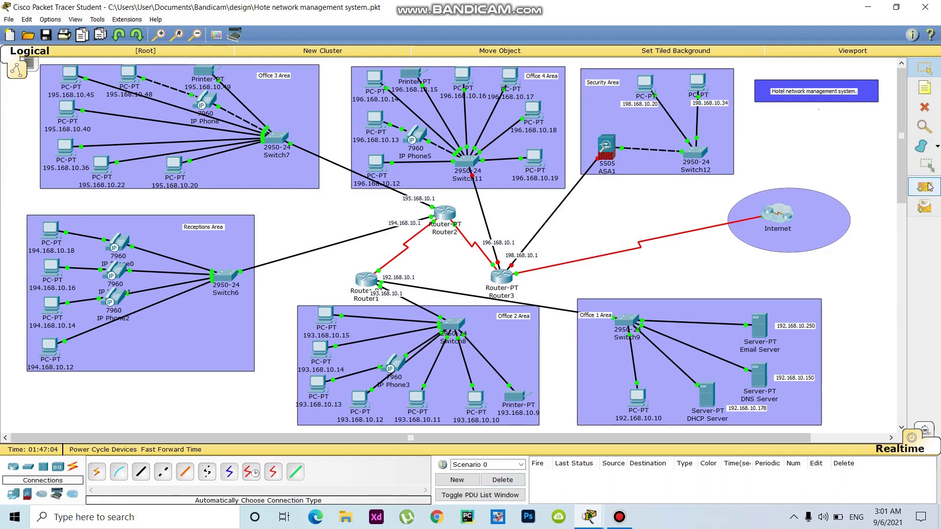
- Ping 194.168.10.14→195.168.10.36, 195.168.10.40→194.168.10.16 and 195.168.10.40→194.168.10.14
left_click(927, 187)
left_click(51, 304)
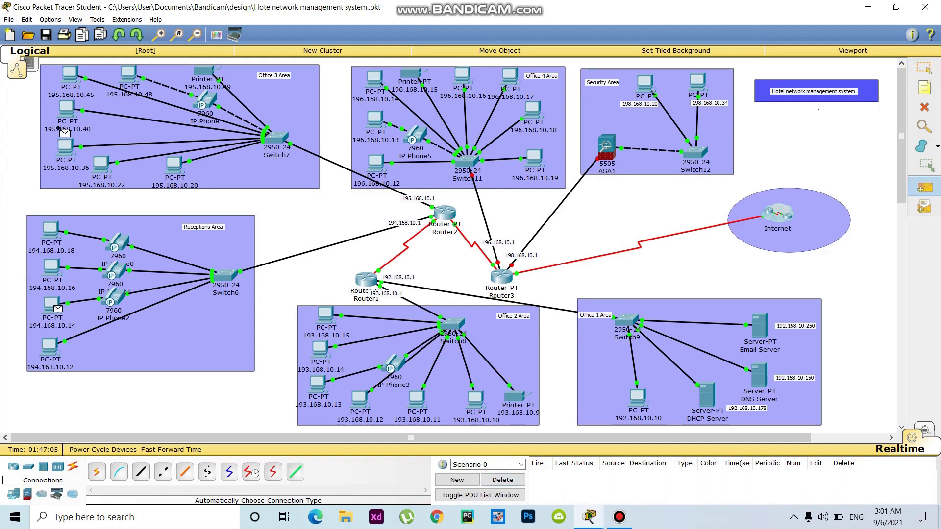
left_click(60, 145)
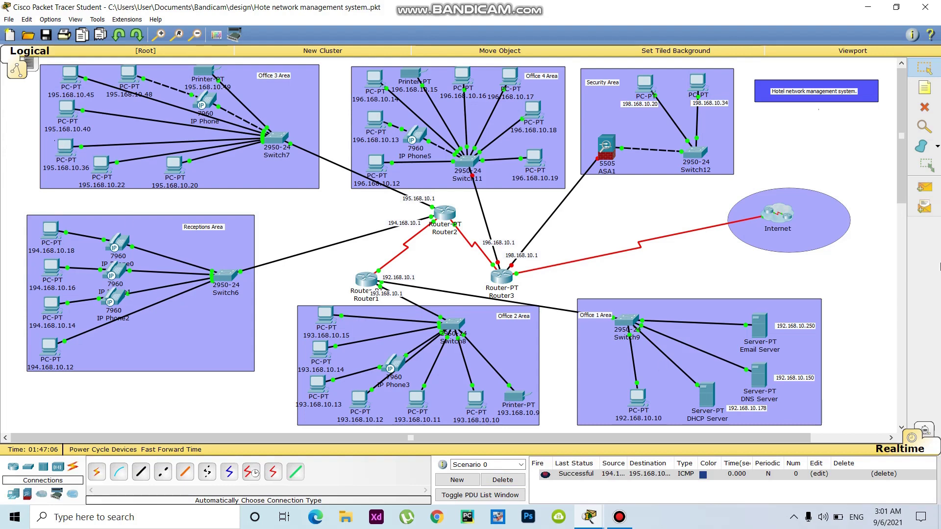
left_click(924, 187)
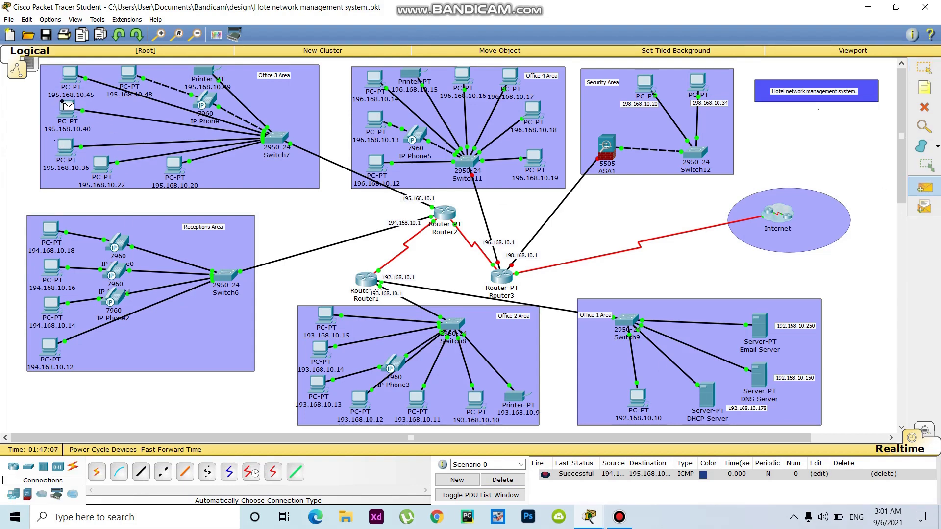
left_click(62, 102)
left_click(52, 267)
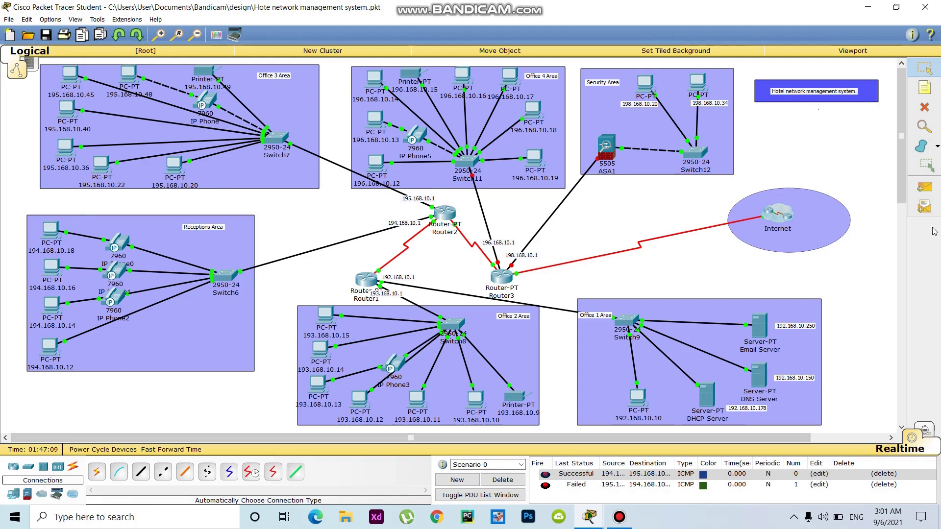
left_click(924, 187)
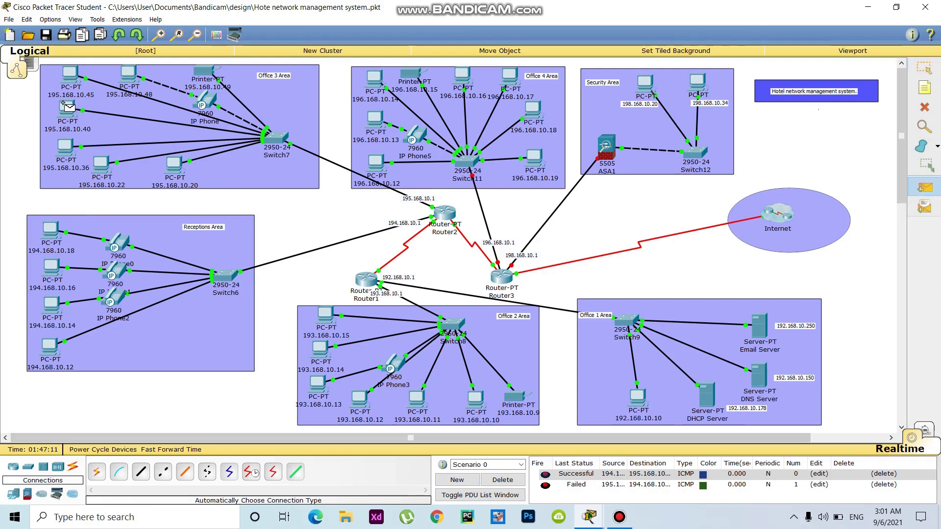
left_click(63, 103)
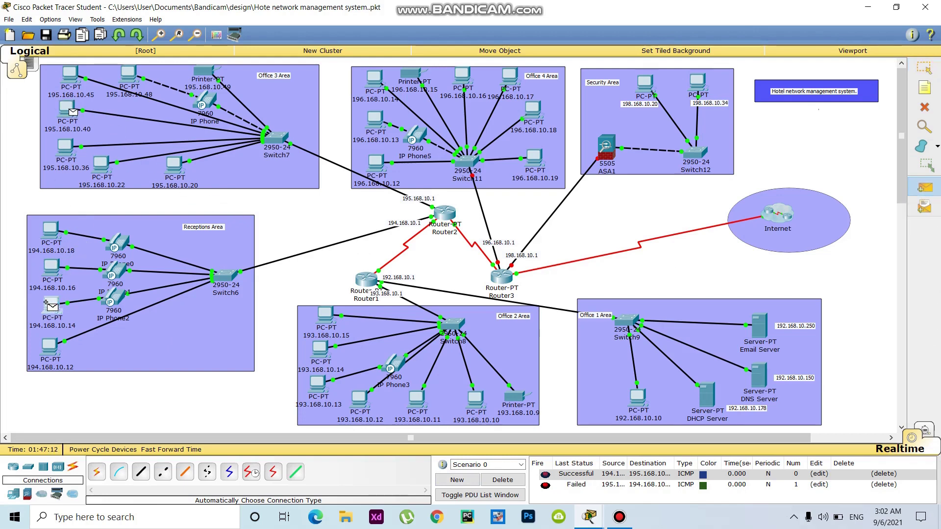
left_click(48, 306)
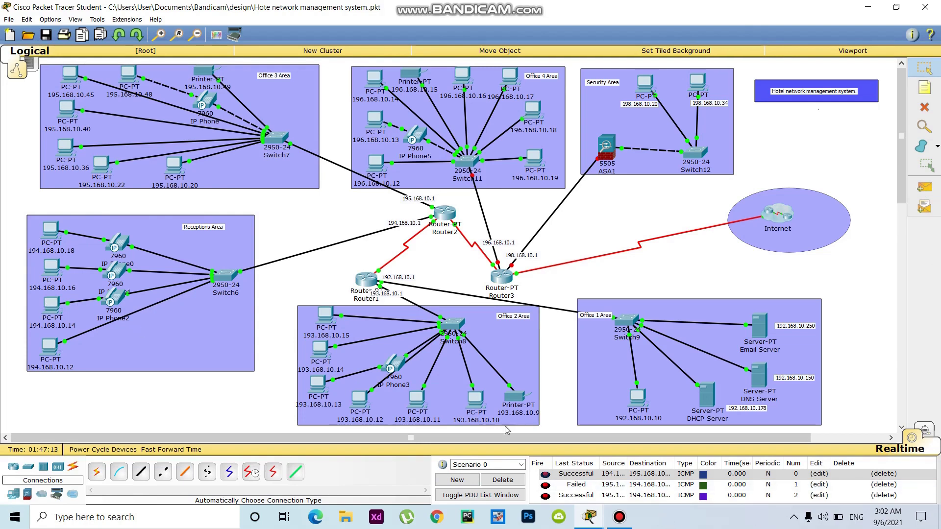
- Ping IP Phone3 from PC 193.168.10.10, then clear all results
left_click(924, 190)
left_click(476, 398)
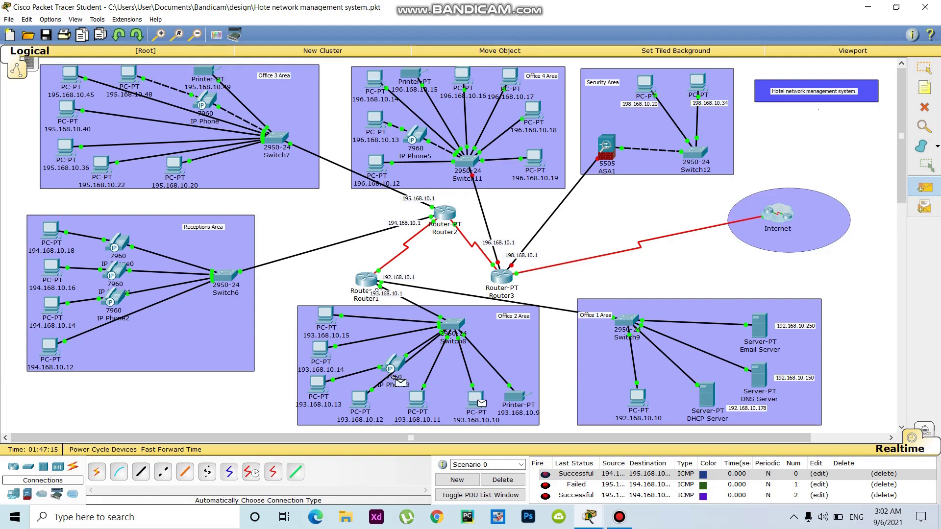
left_click(398, 380)
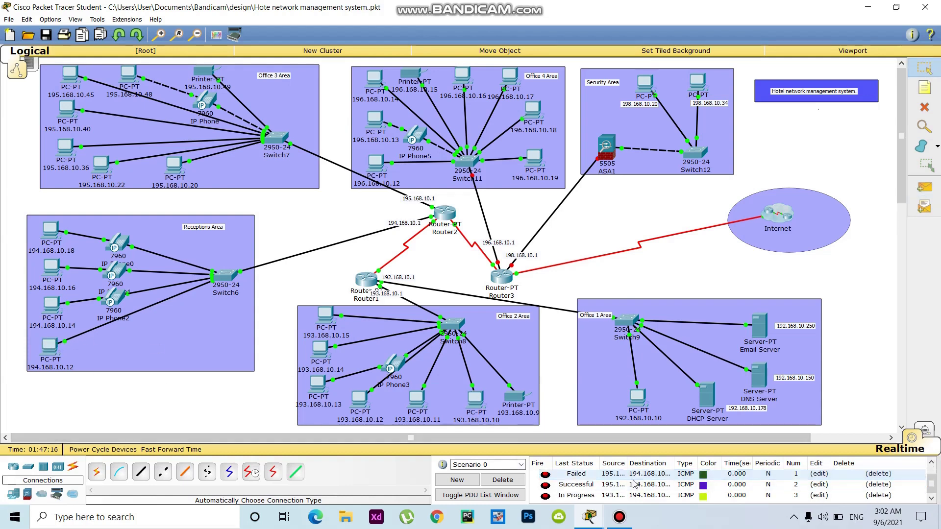
scroll(634, 484, "up", 1)
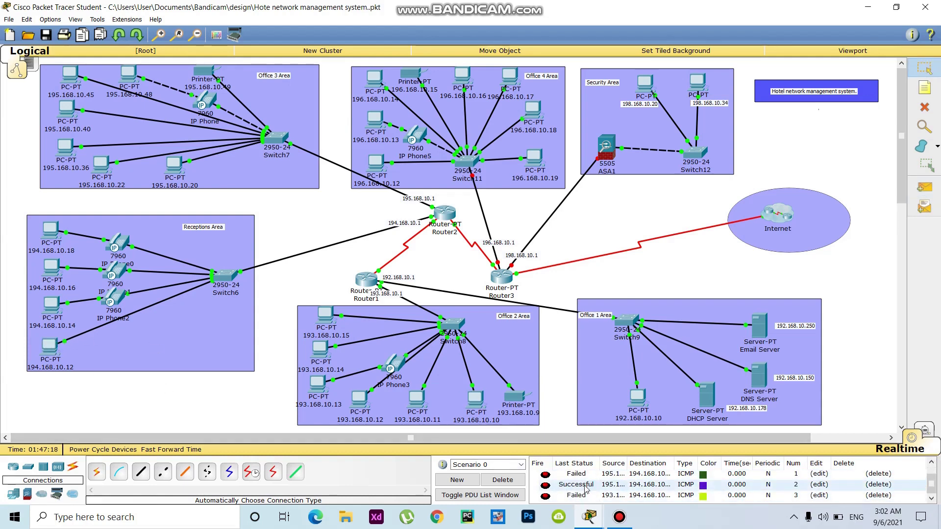
left_click(503, 480)
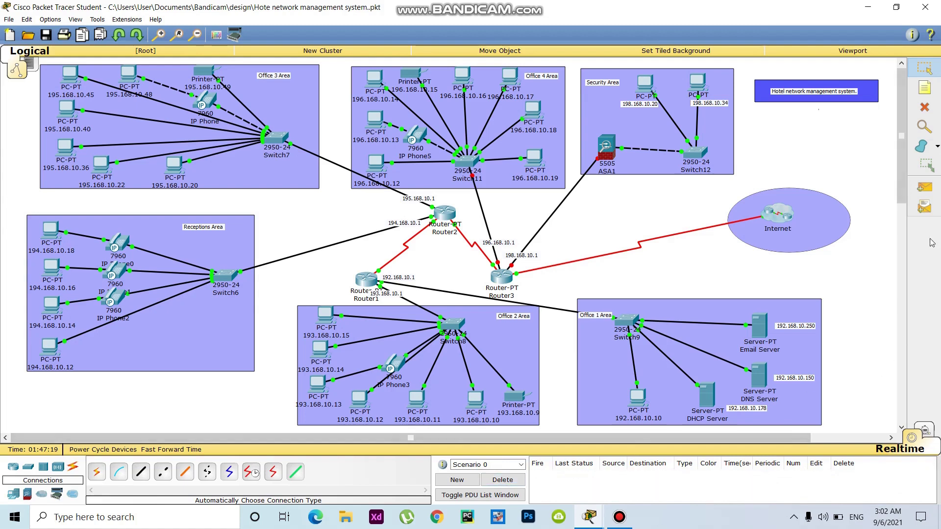
- Ping PC 195.168.10.20 from PCs 193.168.10.11 and 193.168.10.10
left_click(925, 192)
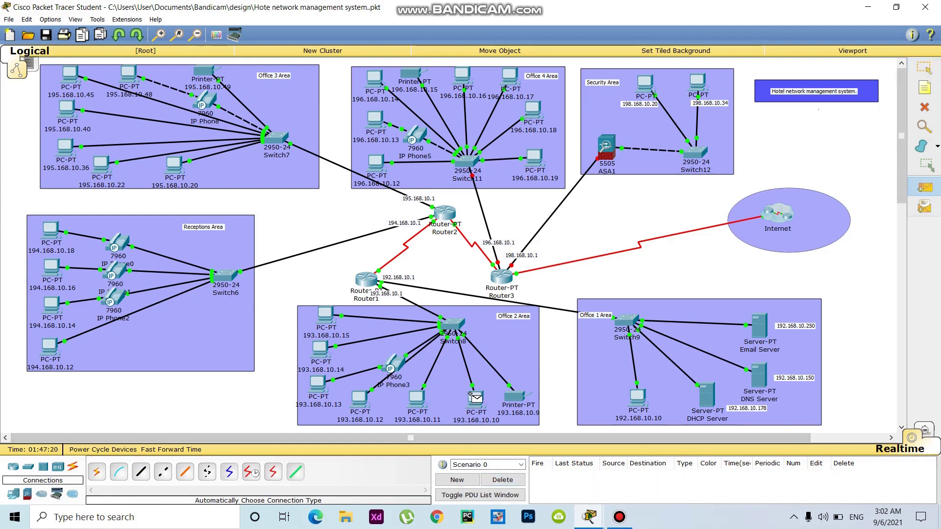
left_click(44, 345)
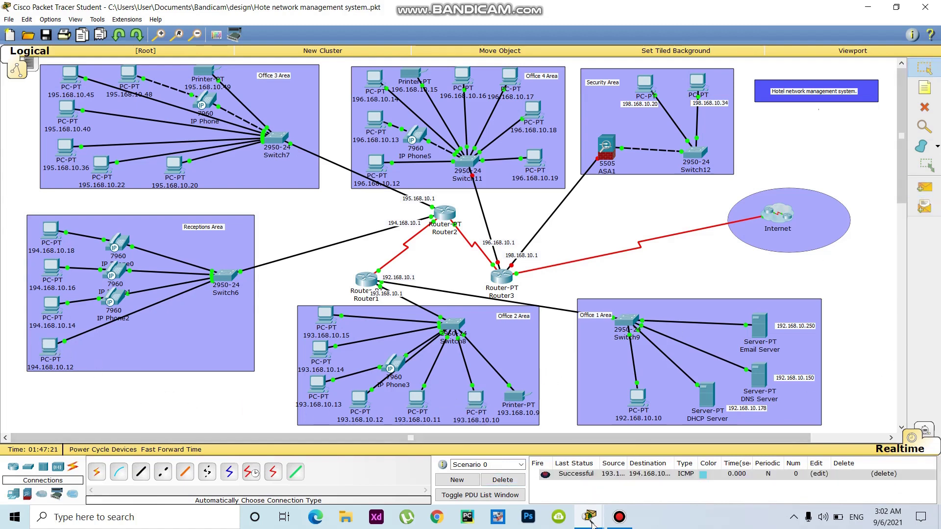
left_click(925, 187)
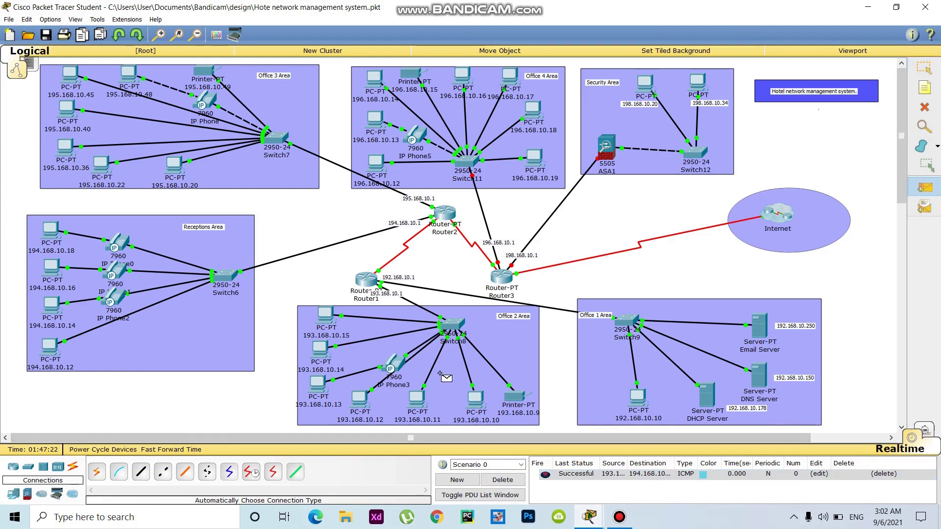
left_click(417, 399)
left_click(173, 164)
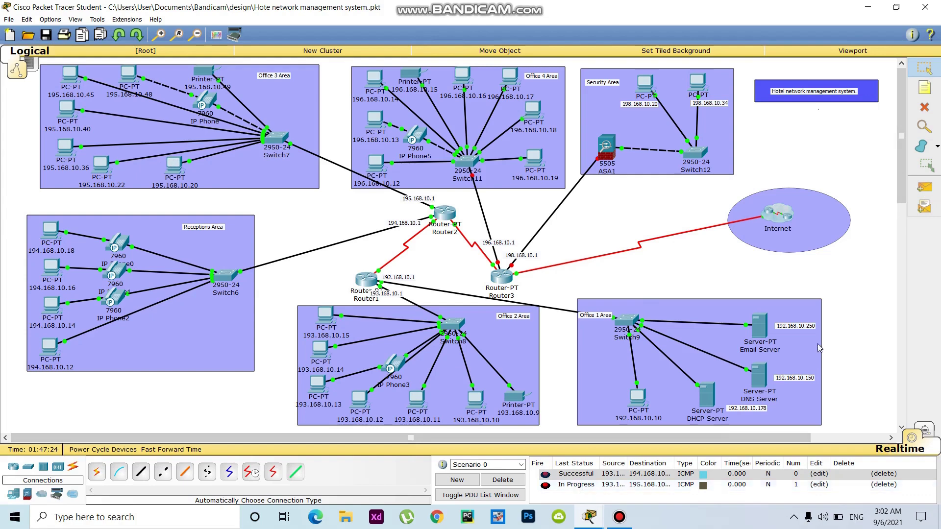
left_click(925, 187)
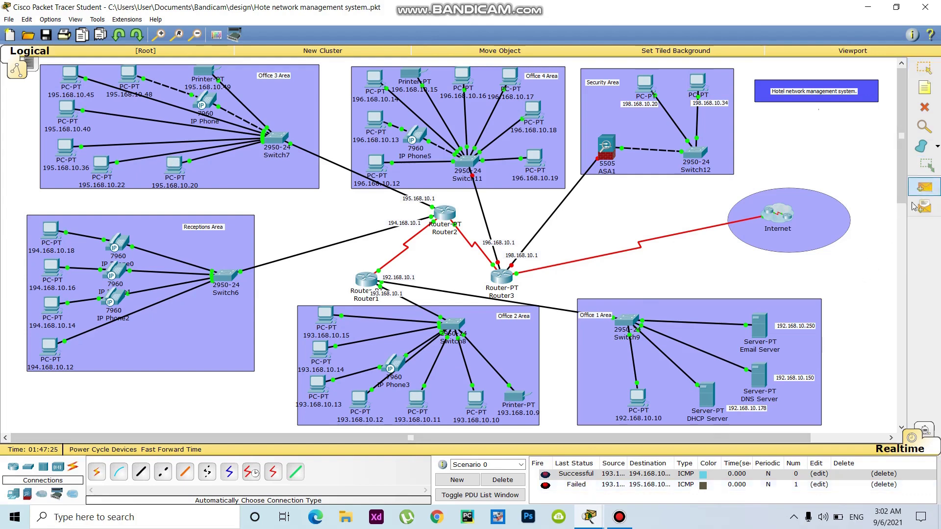
left_click(474, 400)
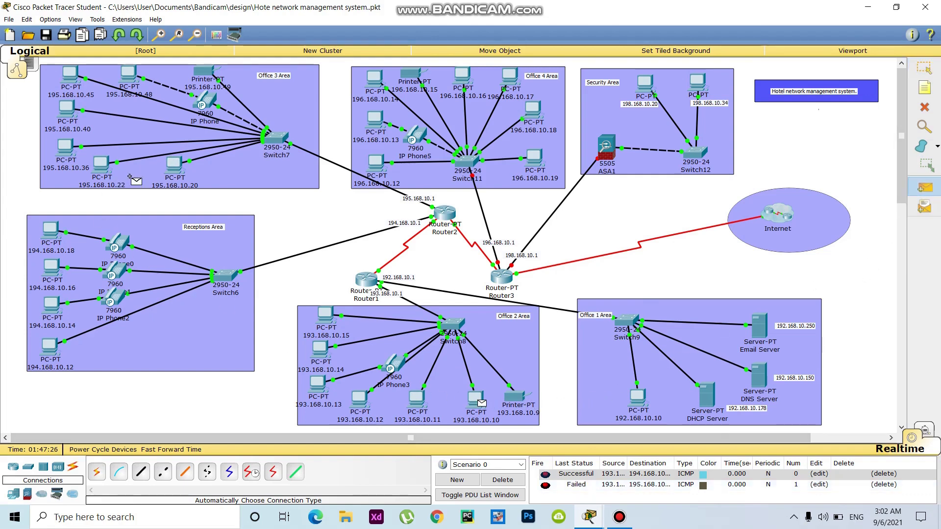
left_click(169, 163)
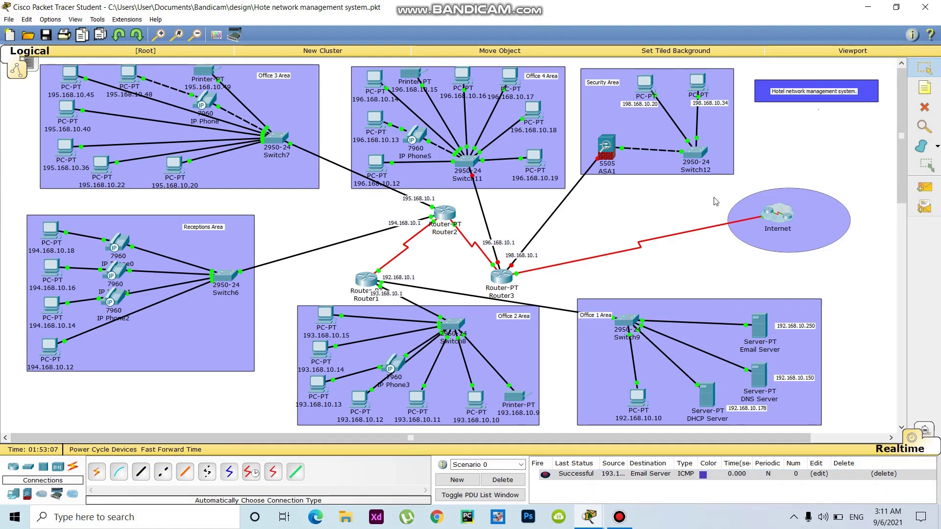
left_click(501, 279)
- Set Router3 FastEthernet0/0 to 196.168.10.1, mask 255.255.255.0, and turn the port on
left_click(378, 159)
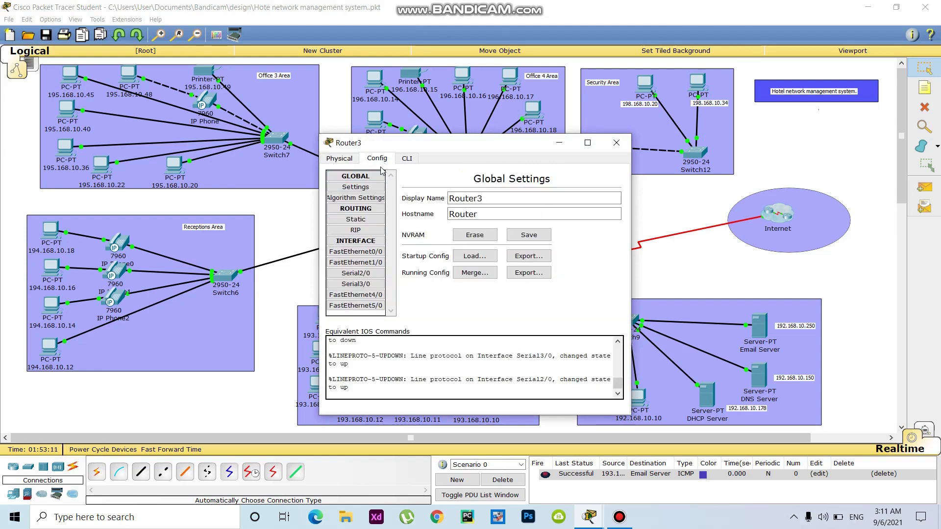
left_click(367, 253)
left_click(523, 254)
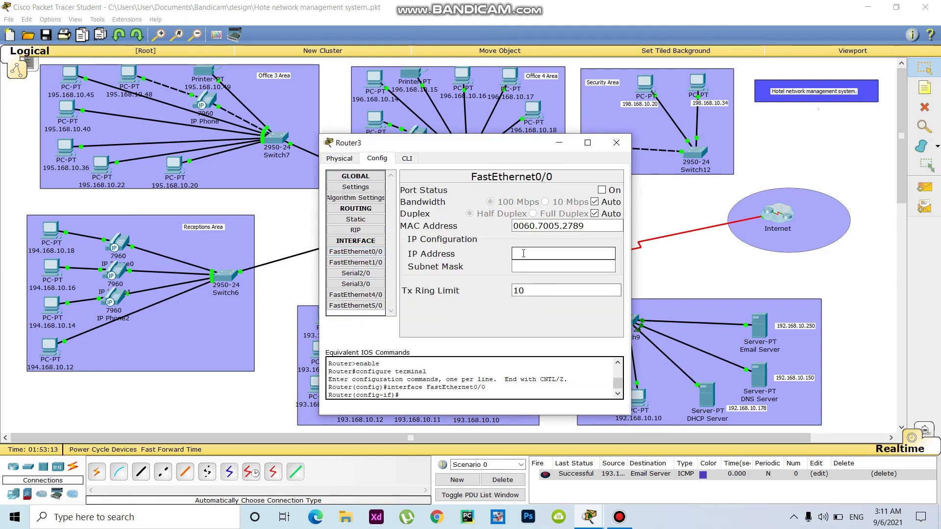
type("196.168.10.1")
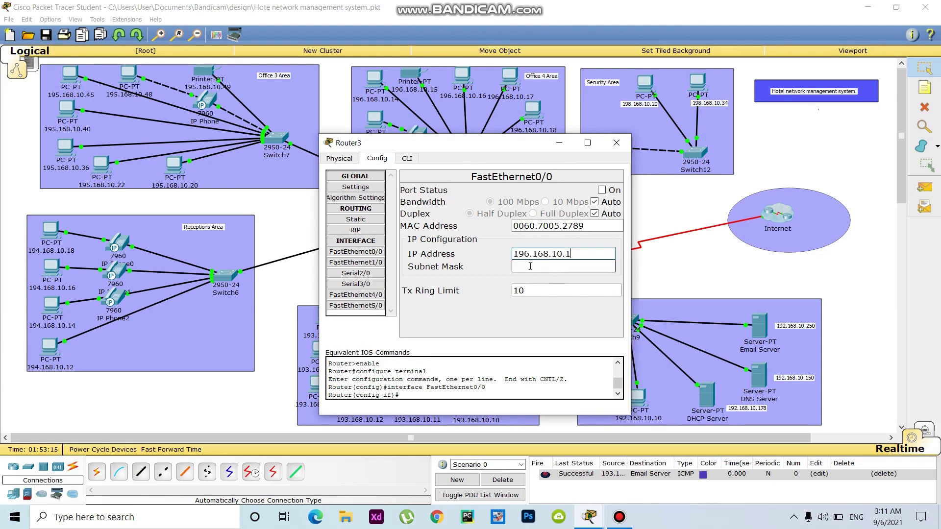
left_click(529, 266)
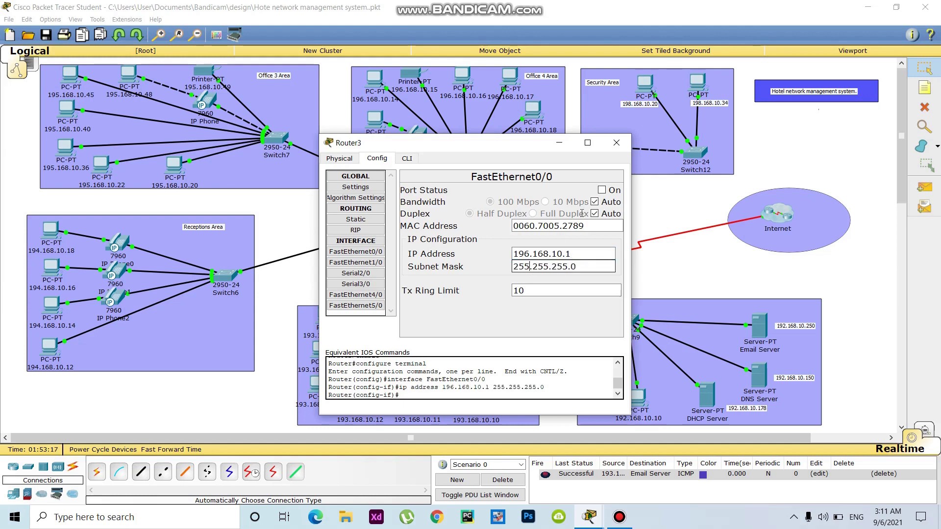
left_click(601, 191)
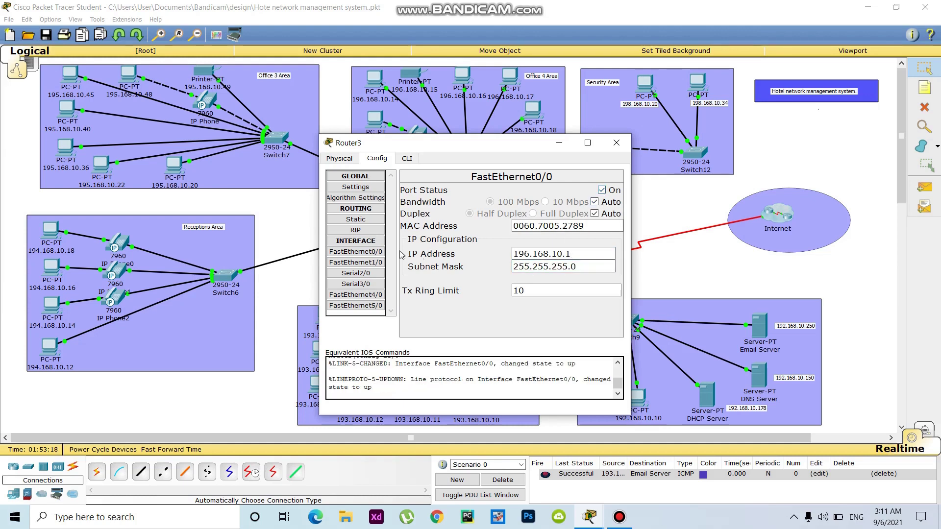
- Add network 196.168.10.0 to Router3's RIP networks
left_click(356, 229)
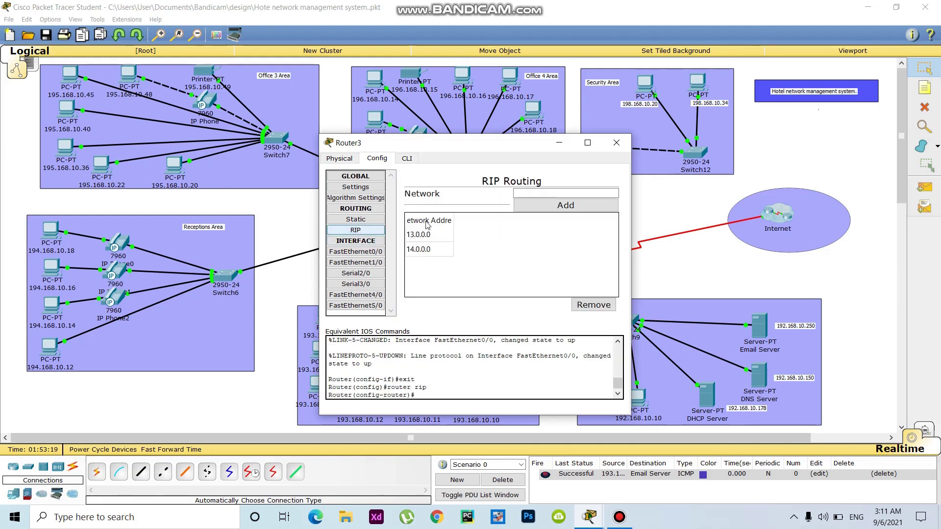
left_click(535, 196)
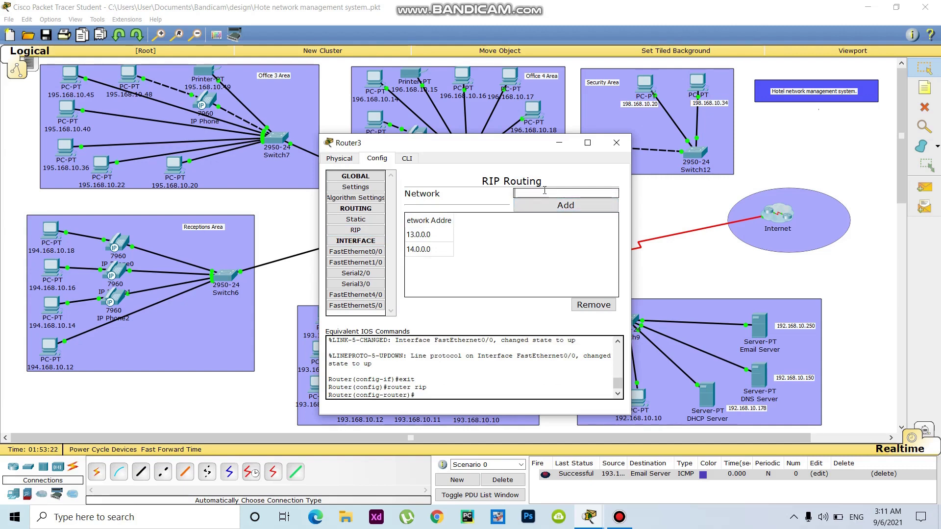
right_click(539, 197)
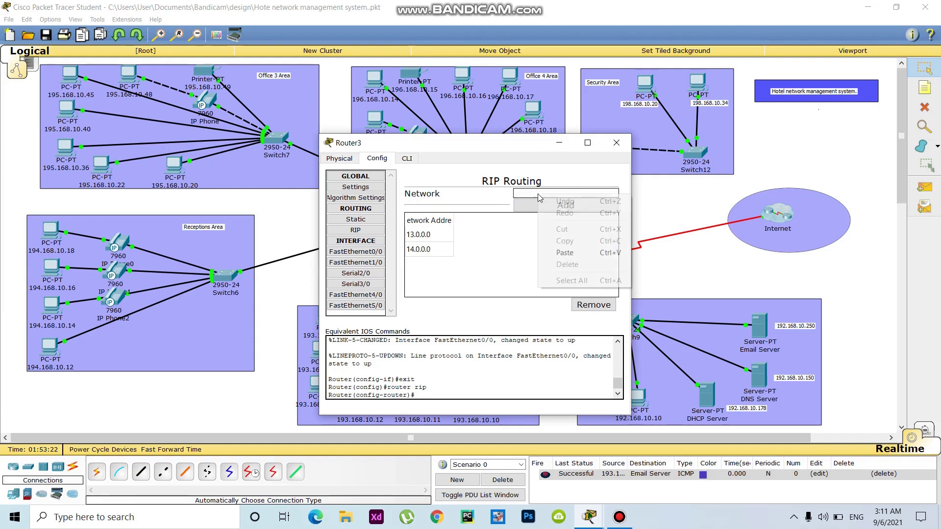
left_click(566, 252)
left_click(568, 207)
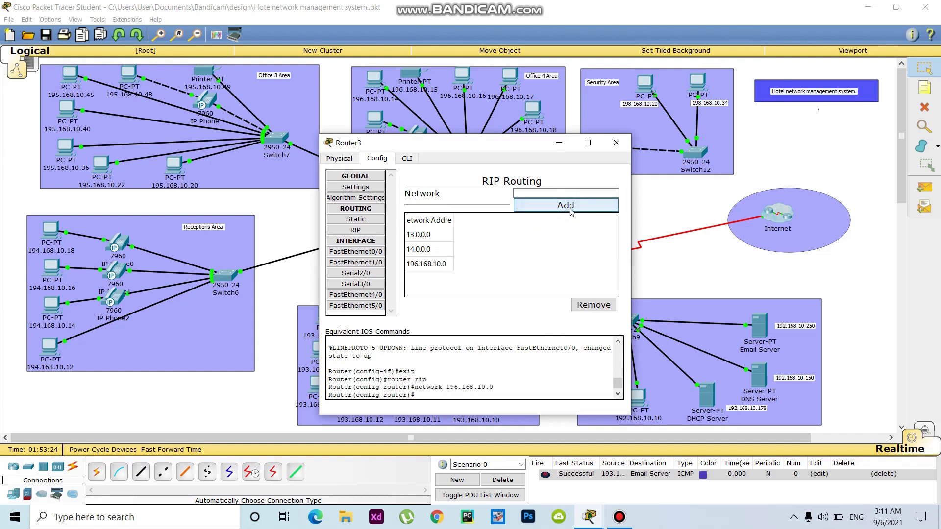
left_click_drag(504, 146, 262, 137)
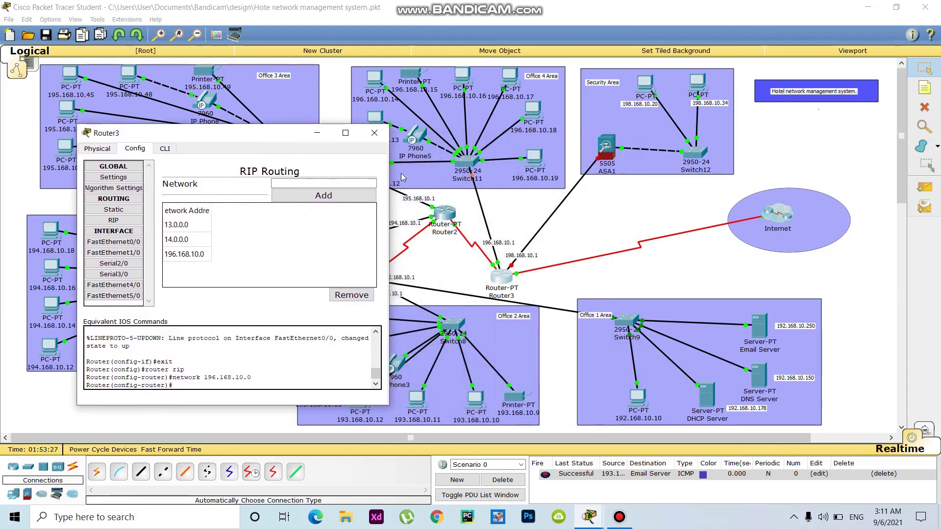
left_click(380, 133)
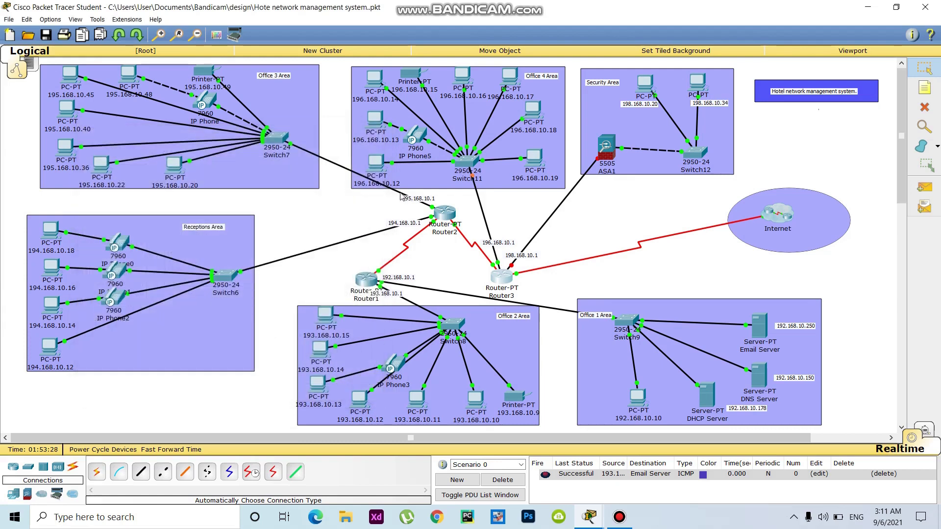
- In PC 196.168.10.12's IP Configuration, paste 196.168.10.1 into the IP Address field
mouse_move(386, 187)
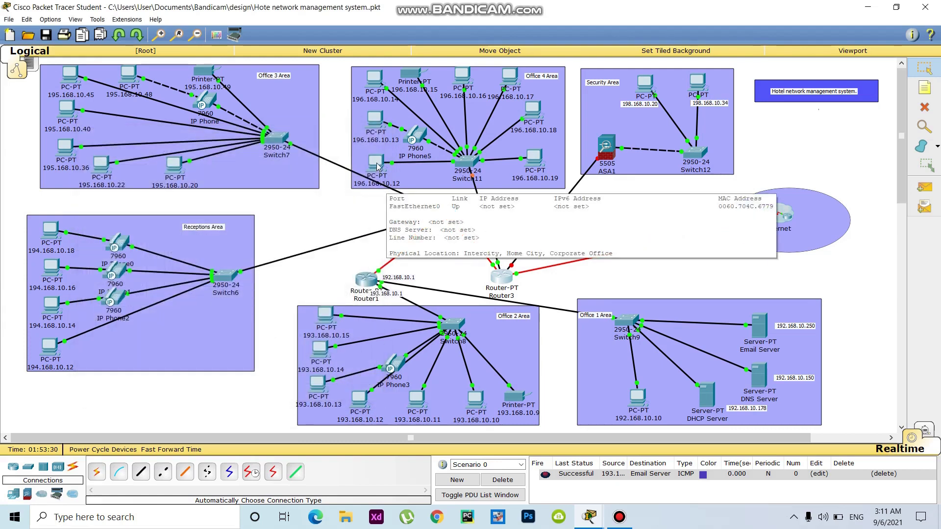
left_click(379, 166)
left_click(414, 159)
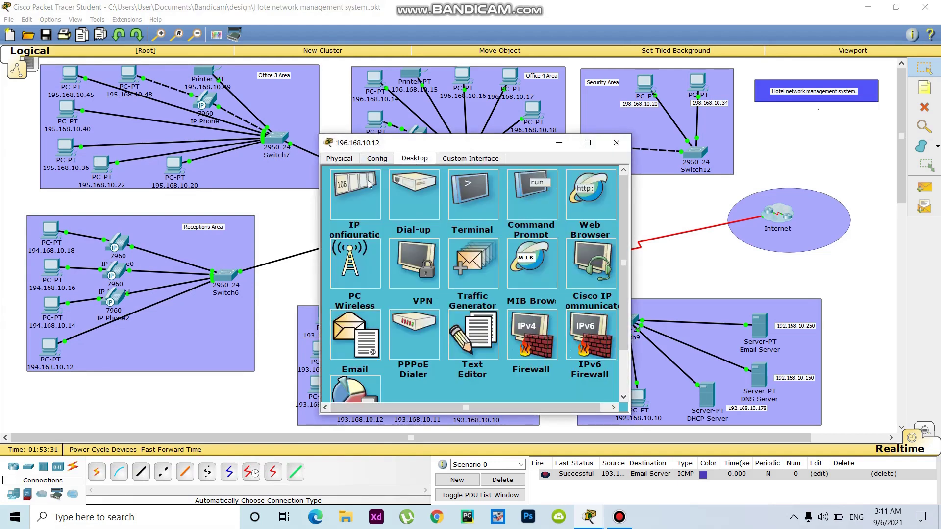
left_click(357, 193)
left_click(438, 217)
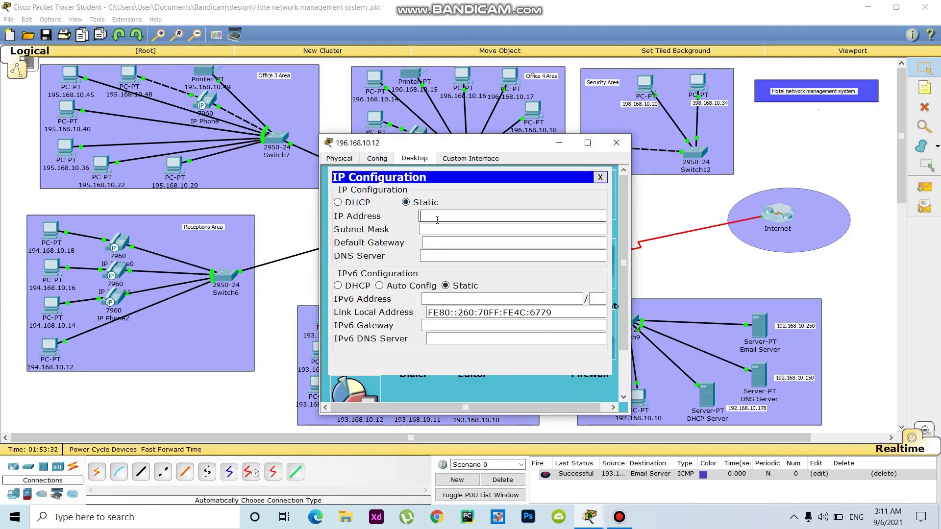
type("196.168.10.12")
key("BackSpace")
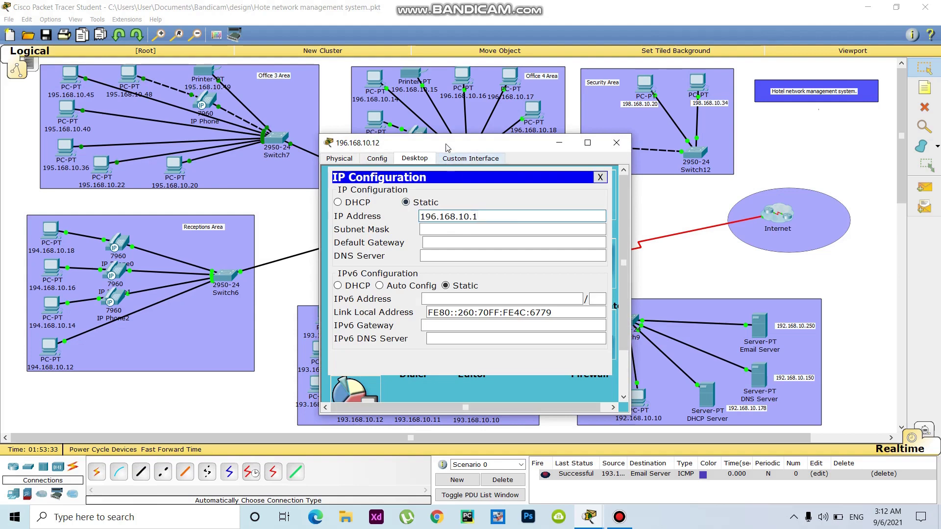
left_click_drag(444, 146, 155, 114)
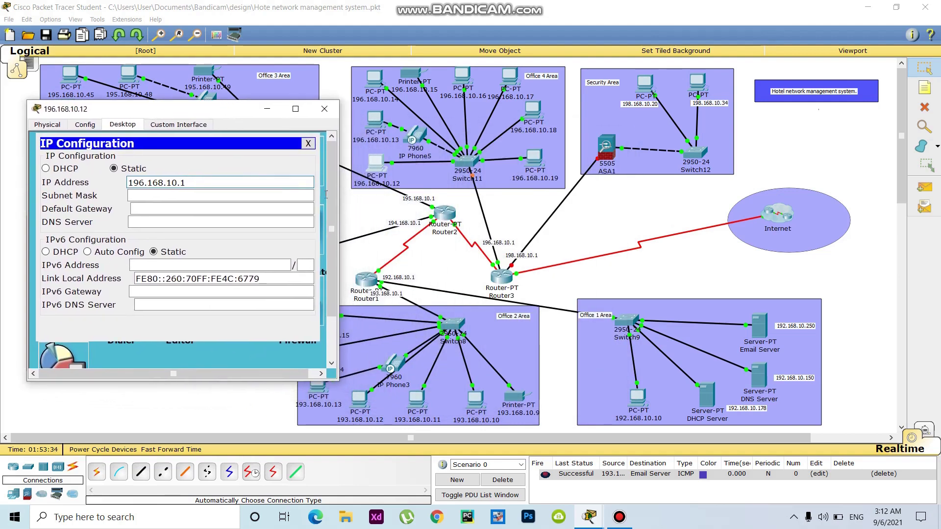
left_click(181, 196)
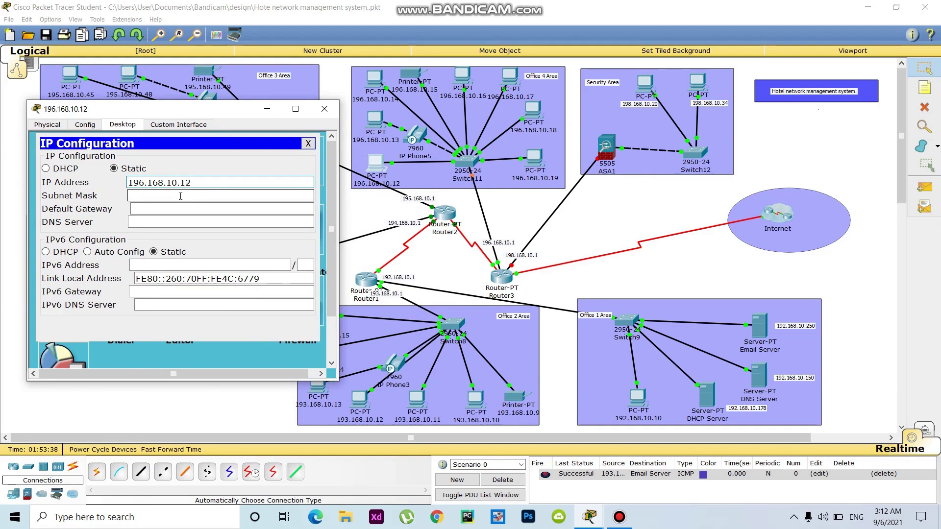
- Finish PC 196.168.10.12 with mask 255.255.255.0 and default gateway 196.168.10.1
left_click(181, 196)
left_click(158, 210)
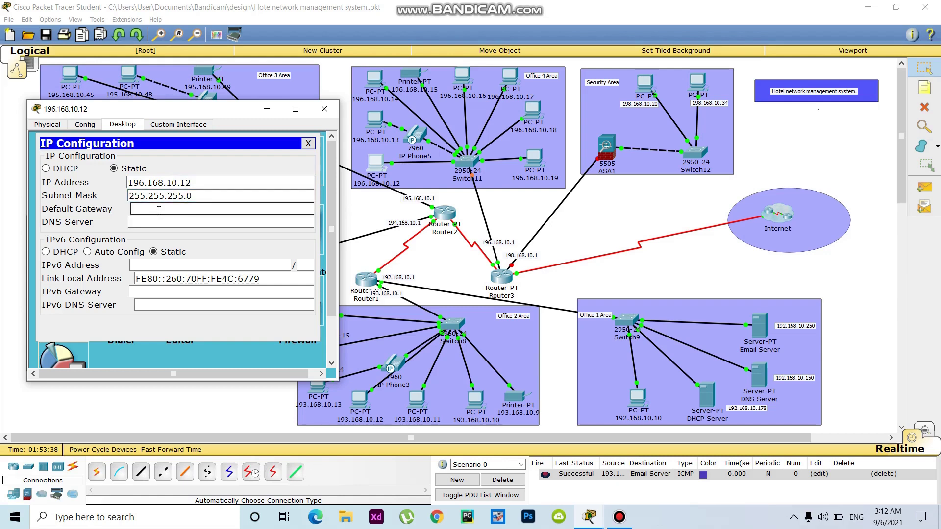
type("196.168.10.1")
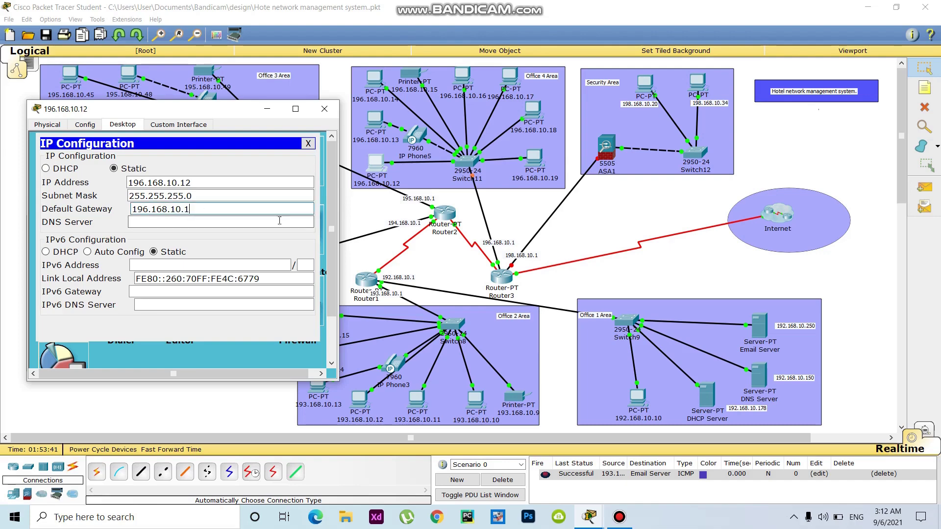
left_click(360, 217)
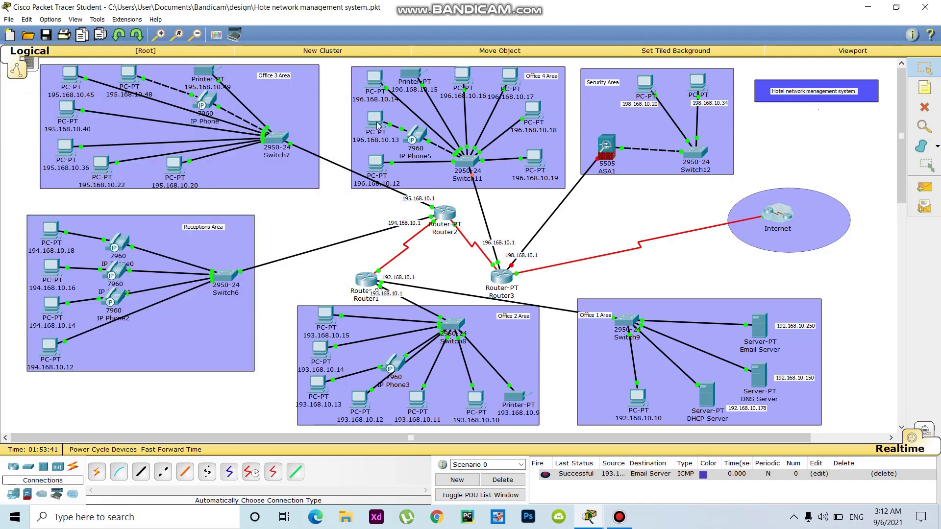
- Give PC 196.168.10.13 IP 196.168.10.13, mask 255.255.255.0 and gateway 196.168.10.1
left_click(376, 121)
left_click_drag(456, 126, 158, 105)
left_click(115, 117)
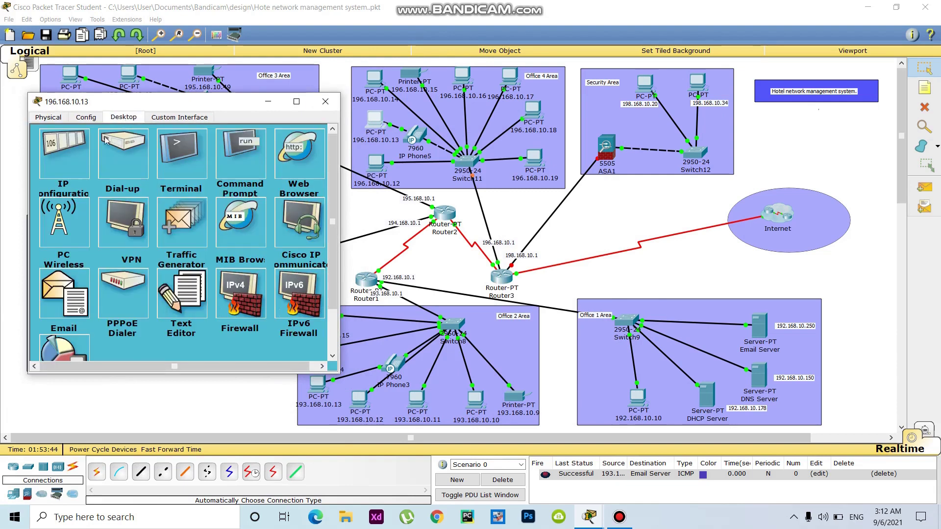
left_click(74, 158)
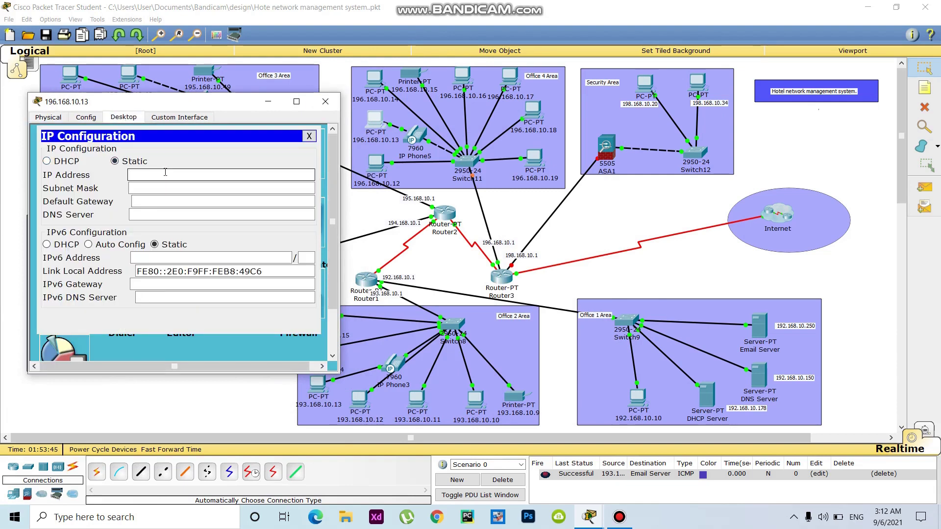
type("196.168.10.13")
left_click(176, 191)
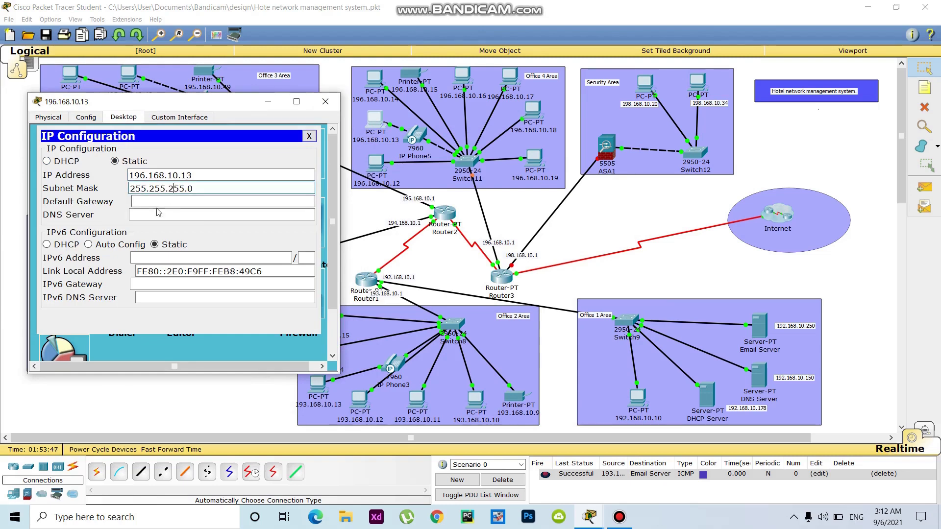
left_click(156, 200)
type("196.168.10.1")
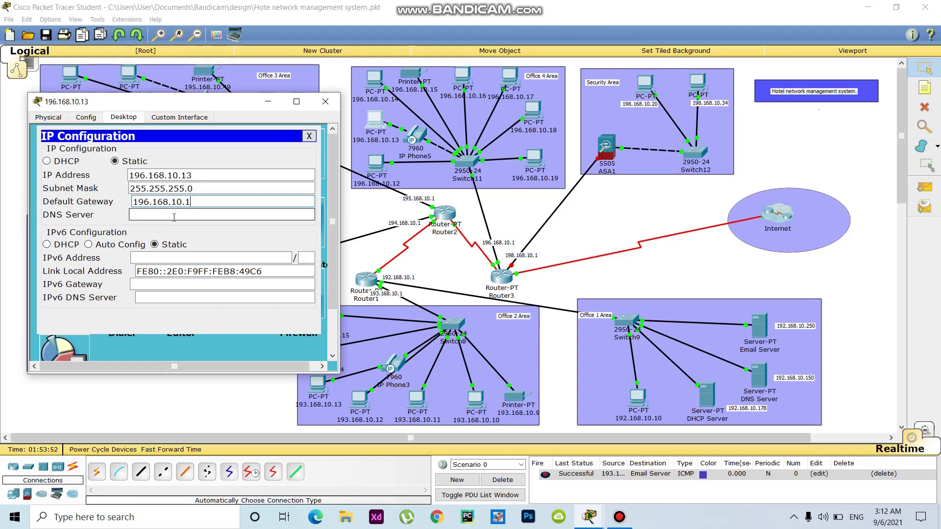
left_click(325, 101)
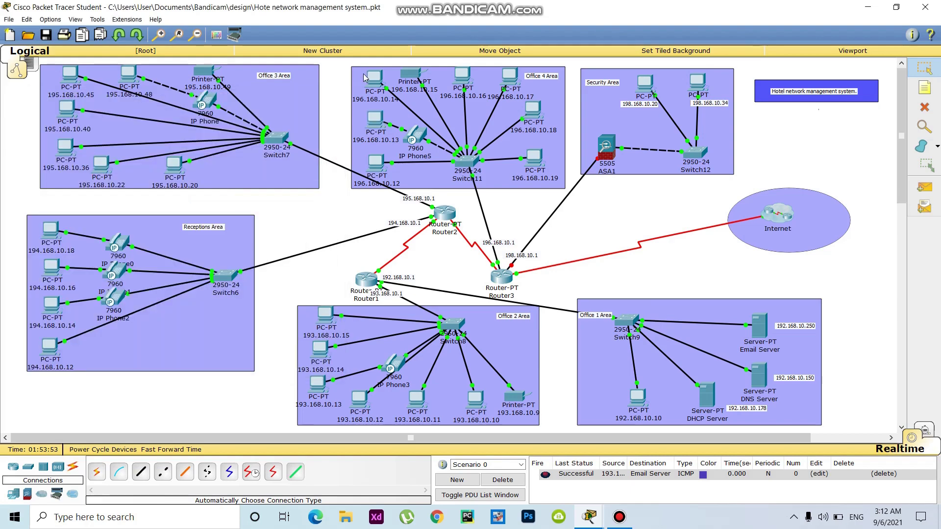
- Give PC 196.168.10.14 its IP, mask 255.255.255.0 and gateway 196.168.10.1
left_click(371, 78)
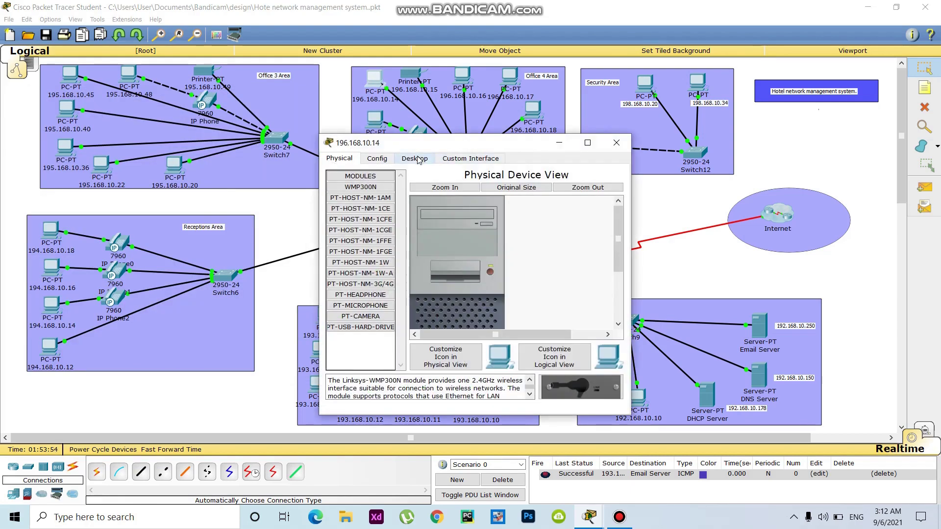
left_click(418, 160)
left_click_drag(454, 143, 458, 144)
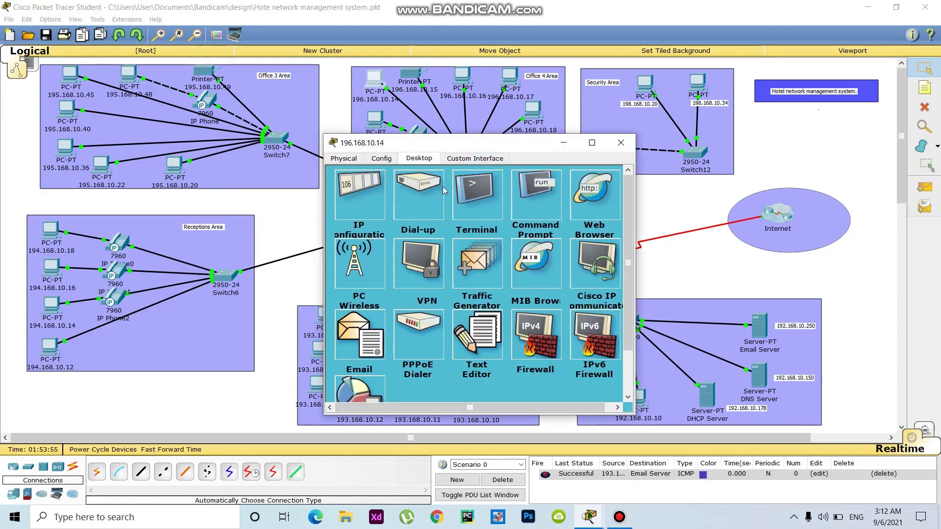
left_click(358, 183)
left_click(447, 216)
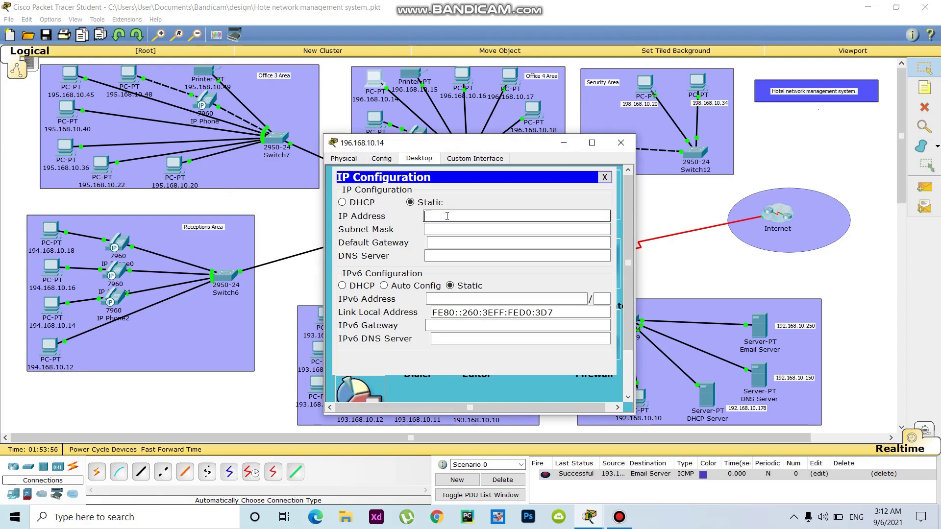
type("196.168.10.14")
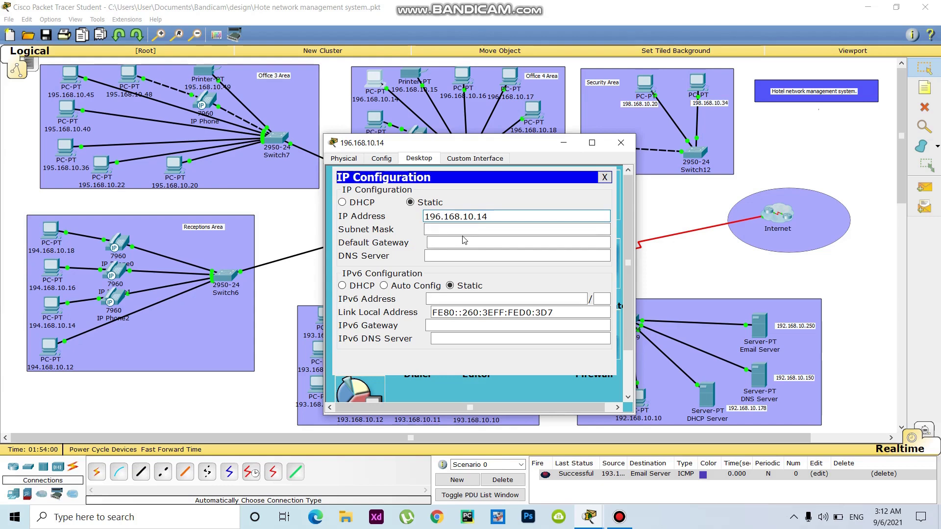
left_click(454, 230)
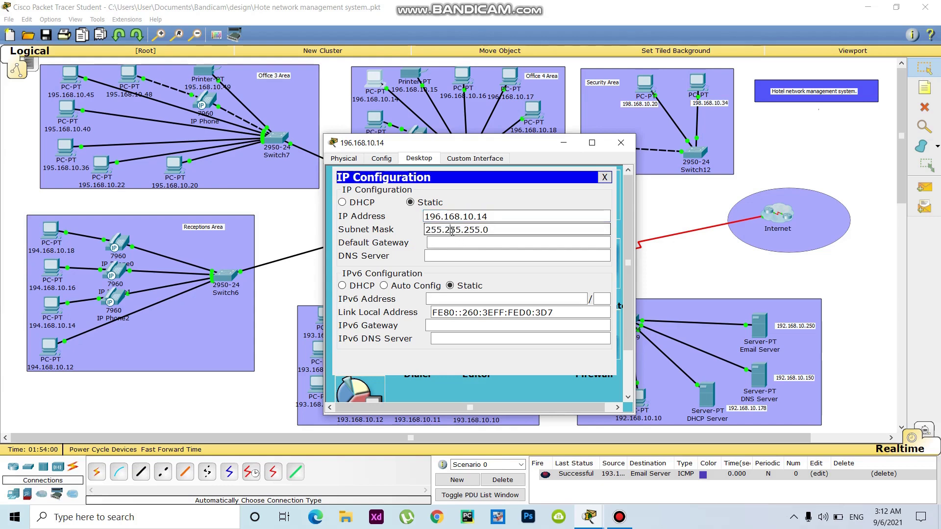
left_click(447, 243)
type("196.168.10.1")
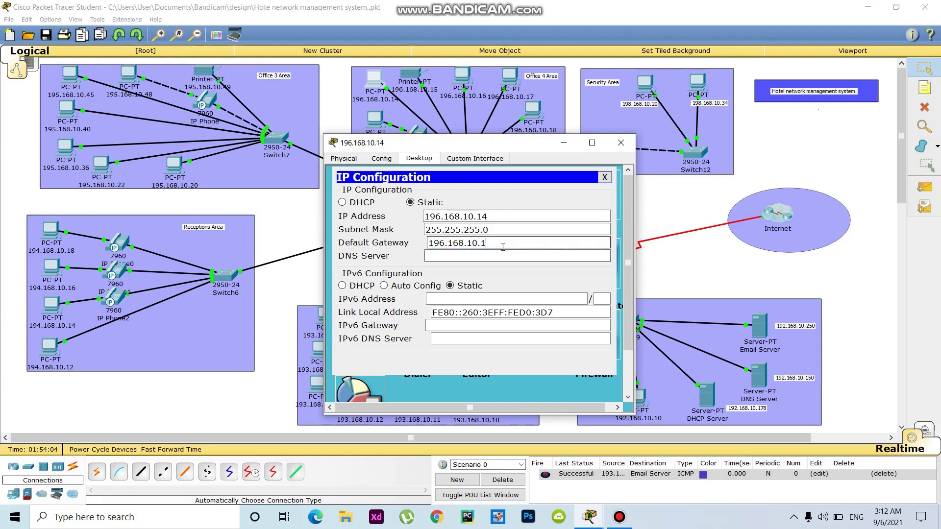
left_click(668, 267)
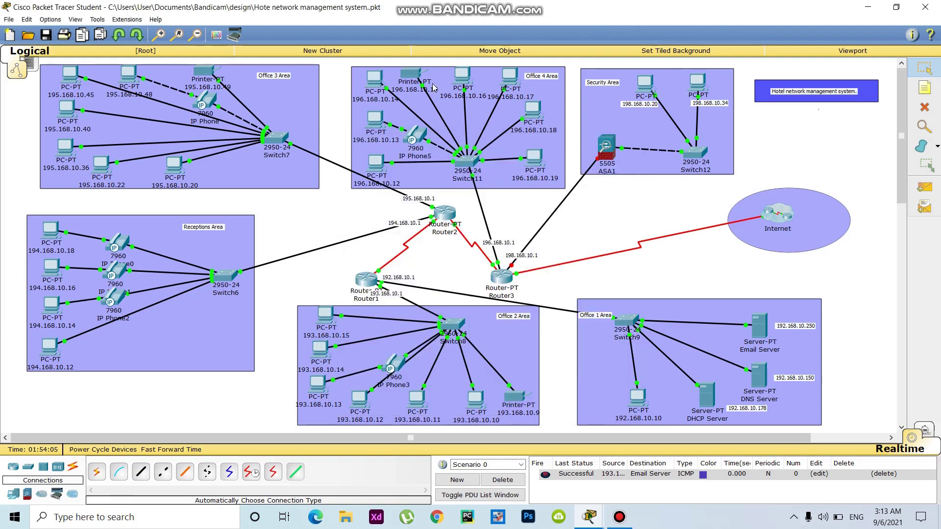
- Set the Office 4 printer's FastEthernet0 to 196.168.10.15 with mask 255.255.255.0
left_click(414, 74)
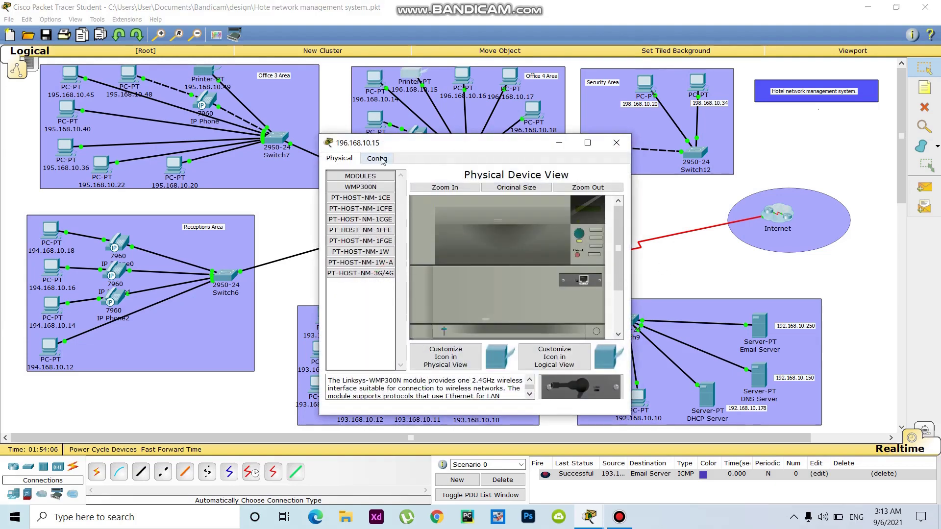
left_click(378, 158)
left_click(356, 209)
left_click(518, 281)
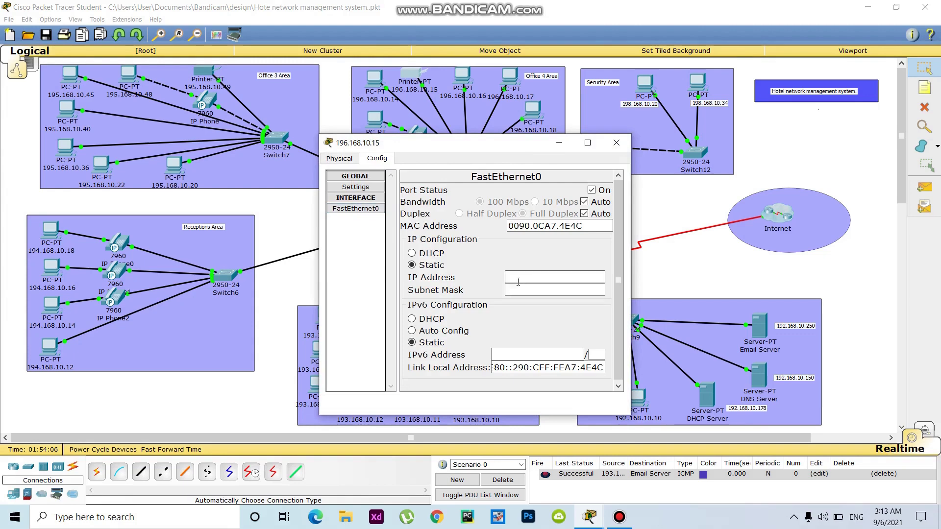
type("196.168.10.15")
left_click(525, 290)
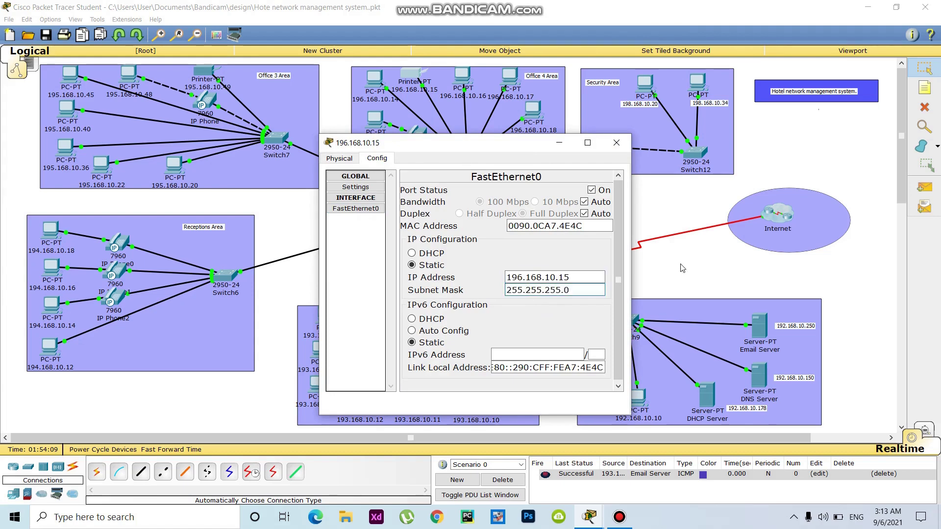
left_click(679, 274)
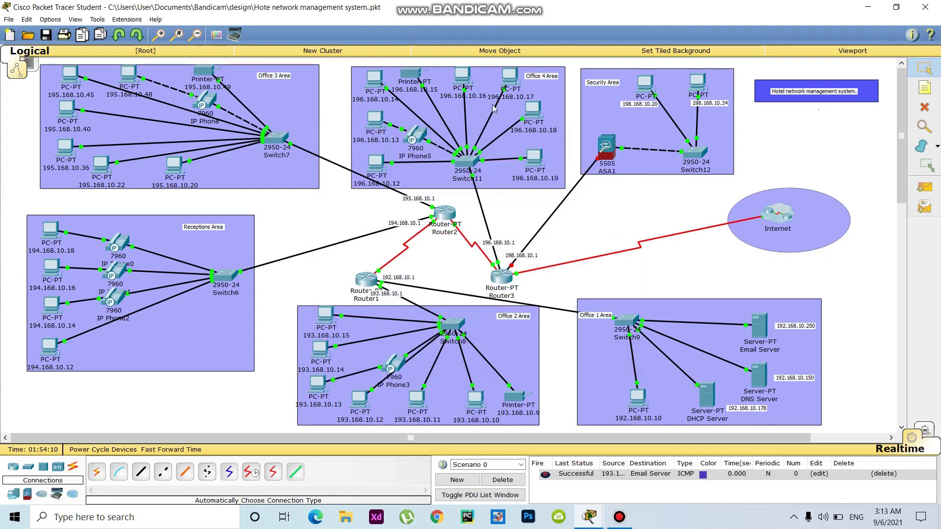
- Give PC 196.168.10.16 IP 196.168.10.16, mask 255.255.255.0 and gateway 196.168.10.1
left_click(462, 74)
left_click(414, 158)
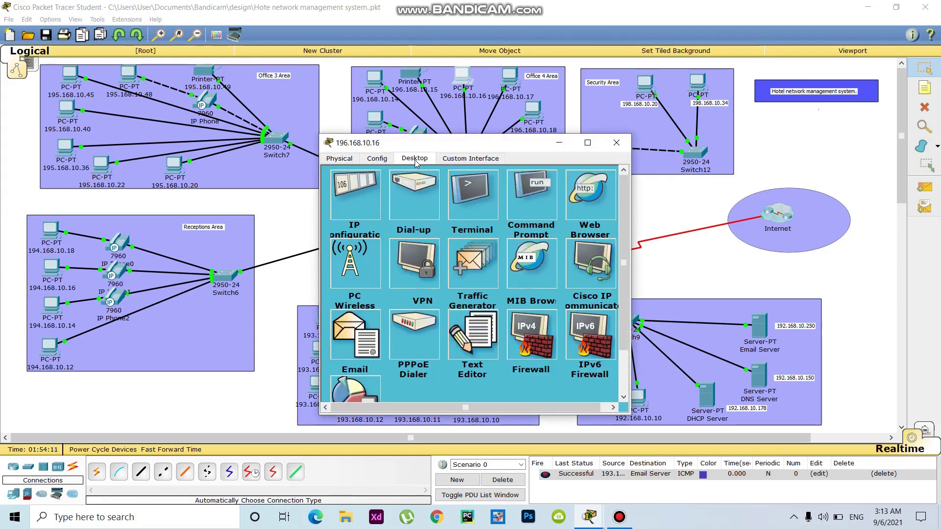
left_click(369, 202)
left_click(467, 216)
type("196.168.10.1")
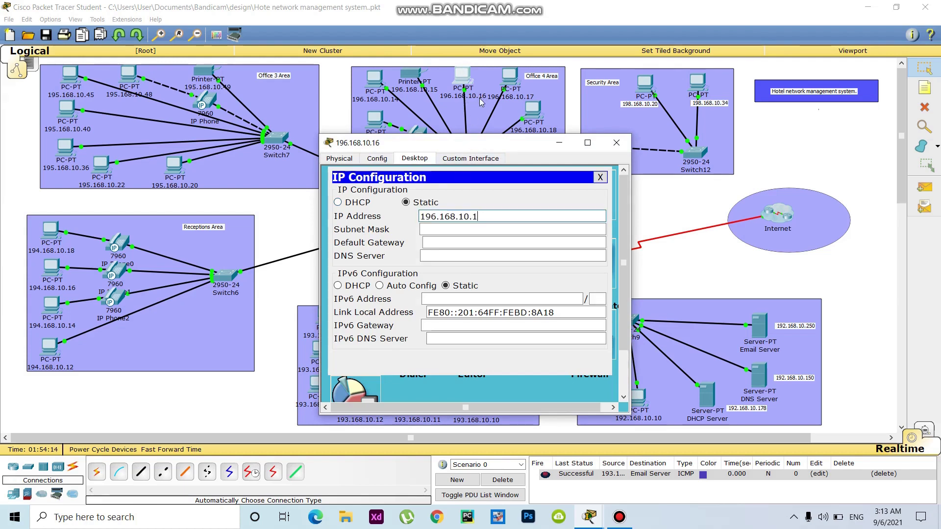
left_click(500, 242)
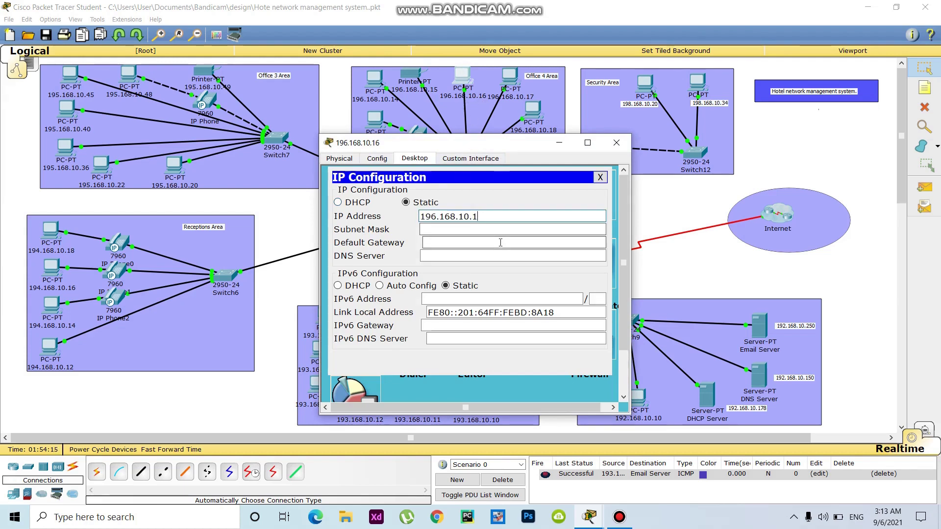
left_click(495, 216)
type("6")
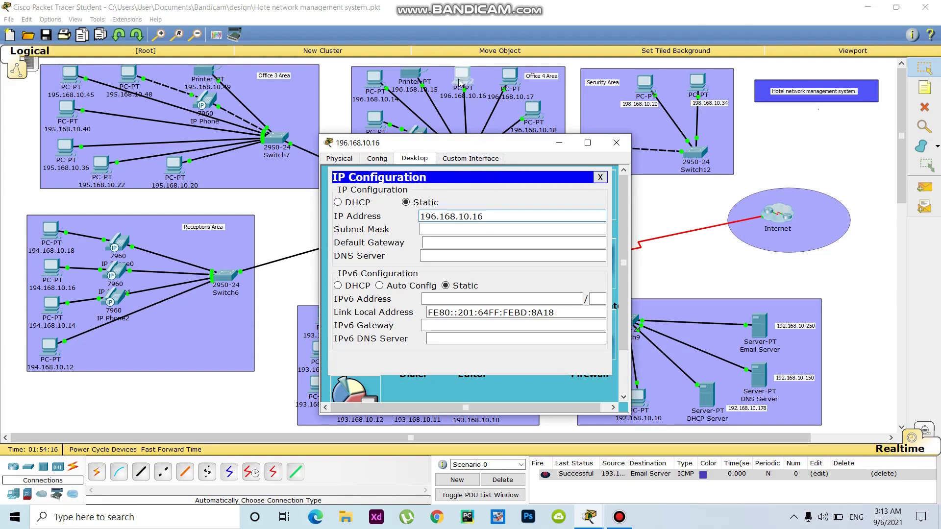
left_click(455, 231)
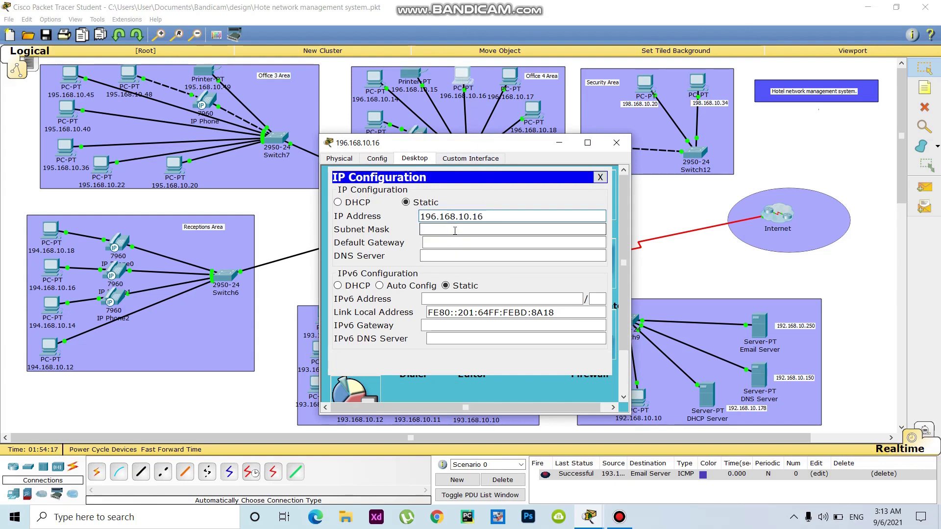
left_click(450, 242)
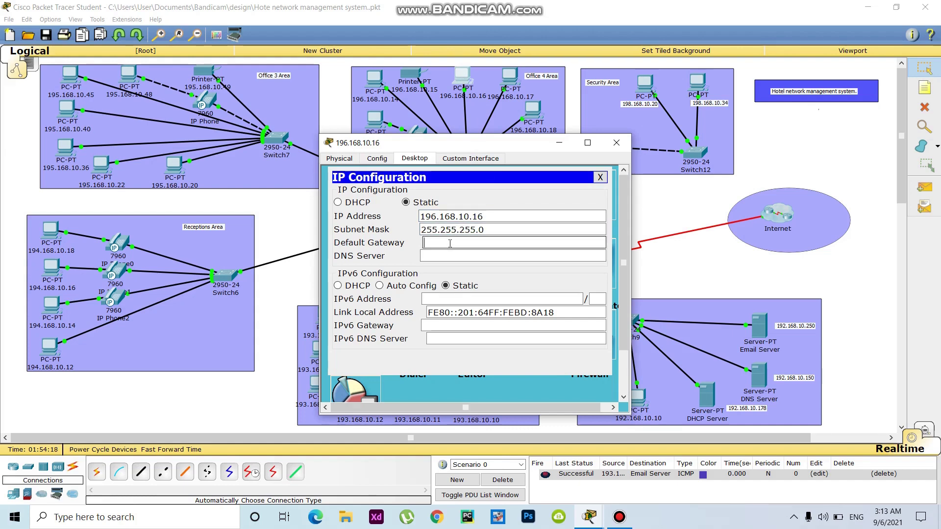
type("196.168.10.1")
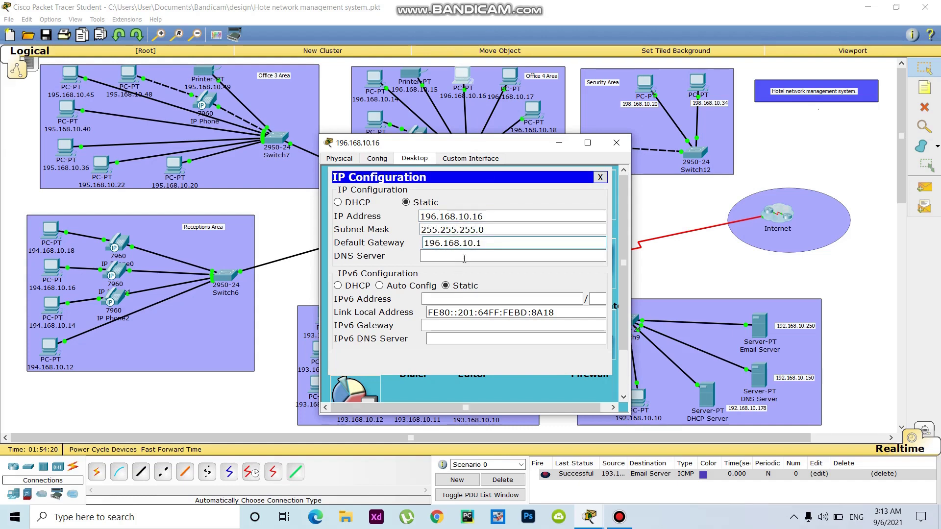
left_click(585, 207)
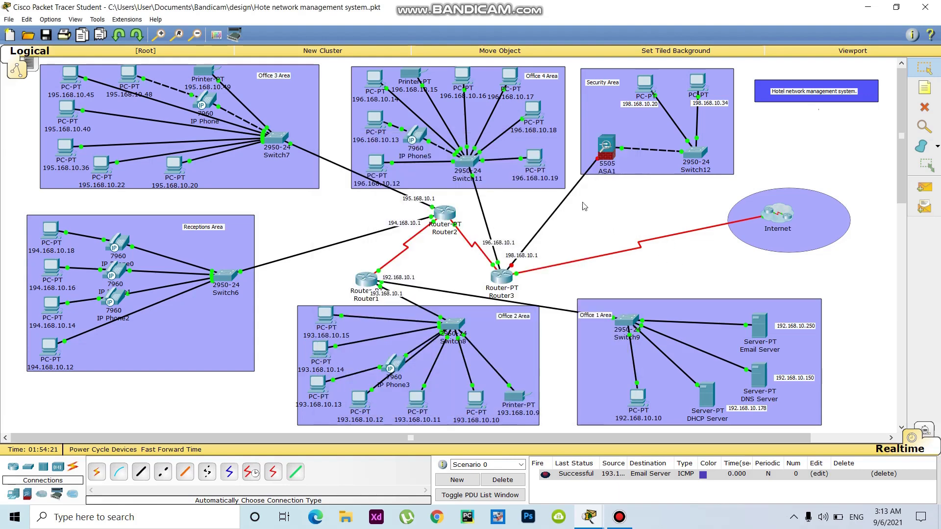
- Give PC 196.168.10.17 IP 196.168.10.17, mask 255.255.255.0 and gateway 196.168.10.1
left_click(510, 74)
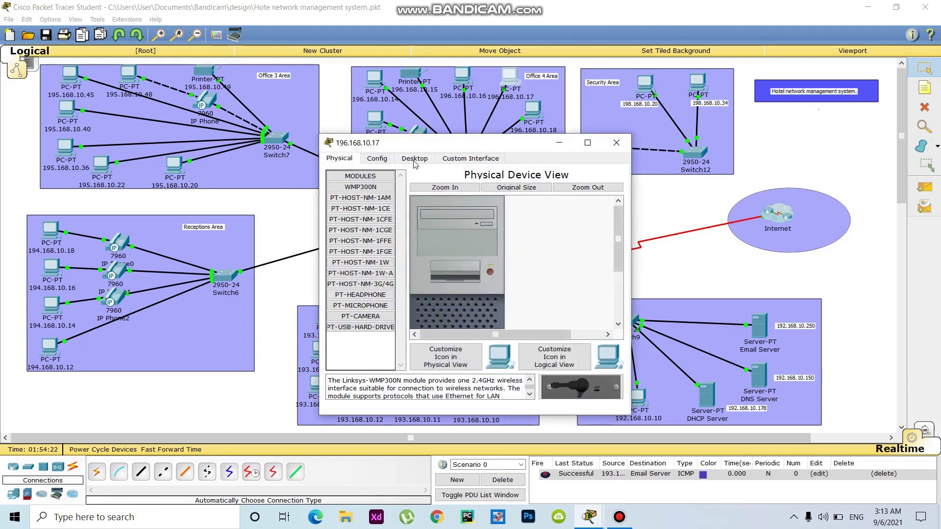
left_click(415, 158)
left_click(355, 194)
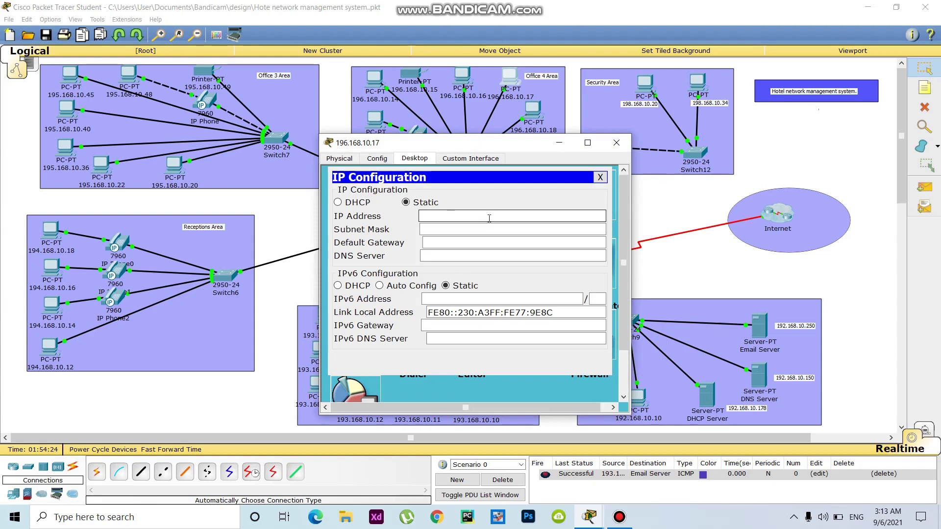
type("196.168.10.17")
left_click(469, 229)
left_click(444, 242)
type("196.168.10.1")
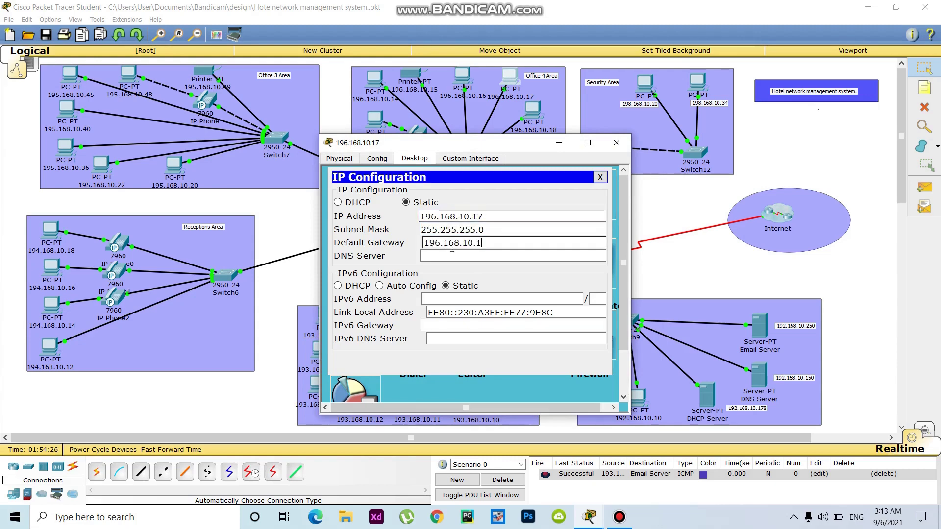
left_click(616, 142)
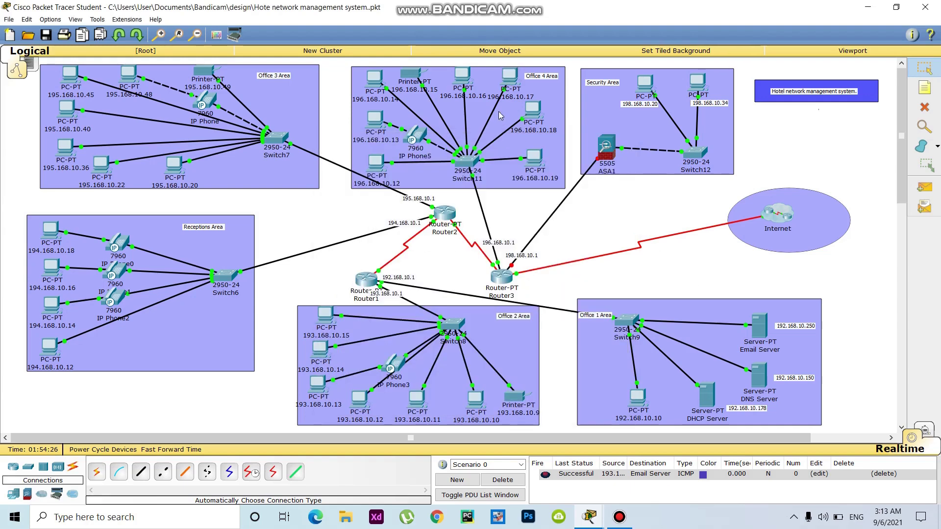
- Give PC 196.168.10.18 its static IP, mask 255.255.255.0 and gateway 196.168.10.1
left_click(532, 111)
left_click(414, 157)
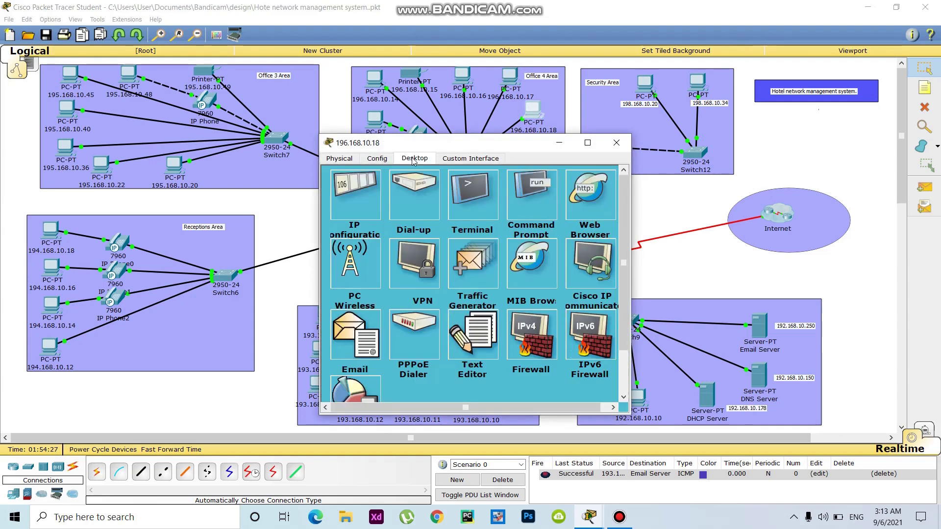
left_click(364, 214)
left_click(466, 216)
type("196.168.10.18")
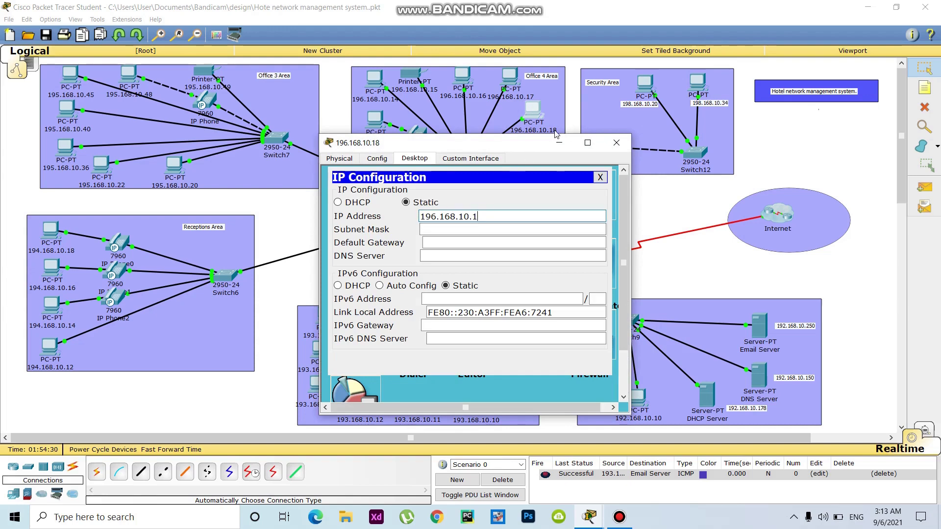
left_click(461, 230)
left_click(457, 243)
type("196.168.10.1")
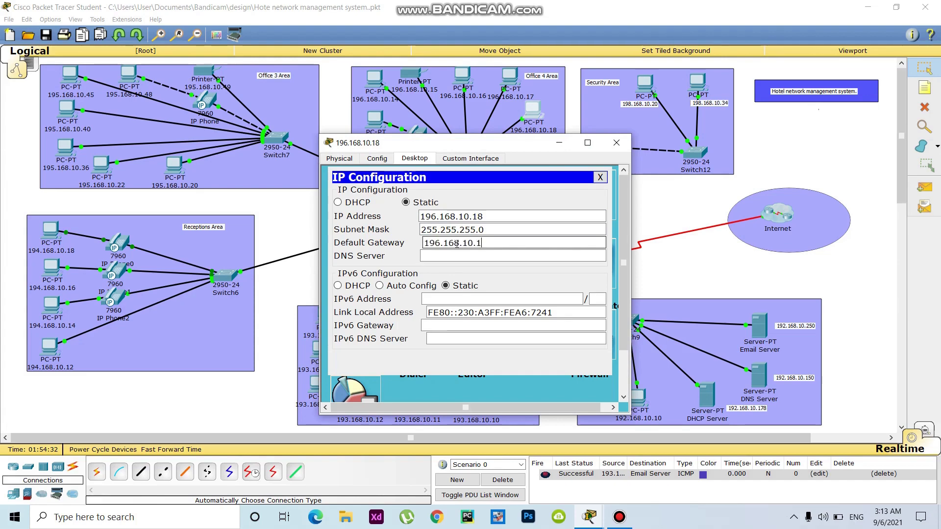
left_click(617, 143)
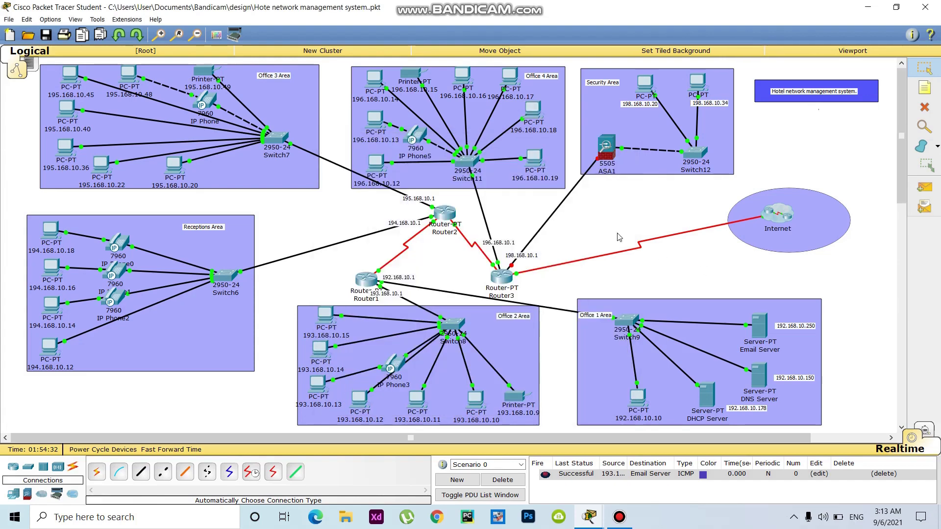
- Give PC 196.168.10.19 IP 196.168.10.19, mask 255.255.255.0 and pasted gateway 196.168.10.1
left_click(534, 157)
left_click_drag(473, 142, 214, 129)
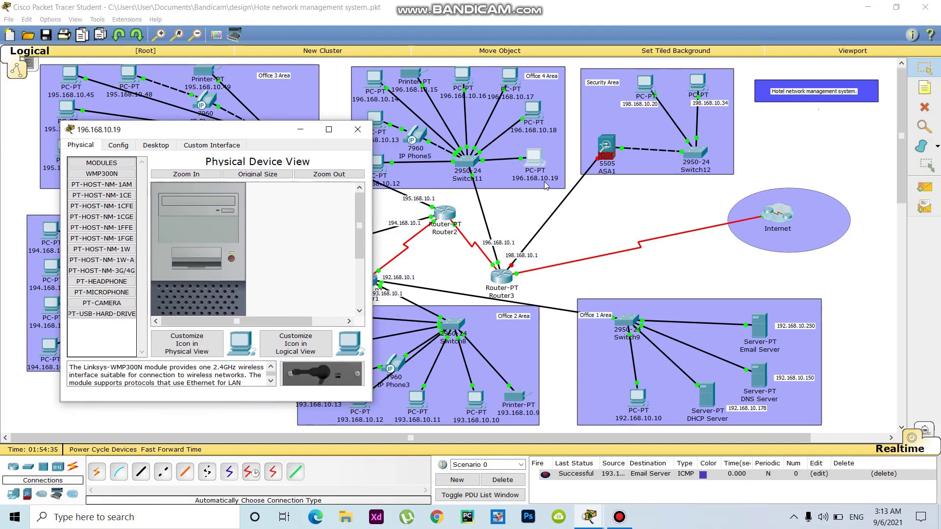
left_click(156, 145)
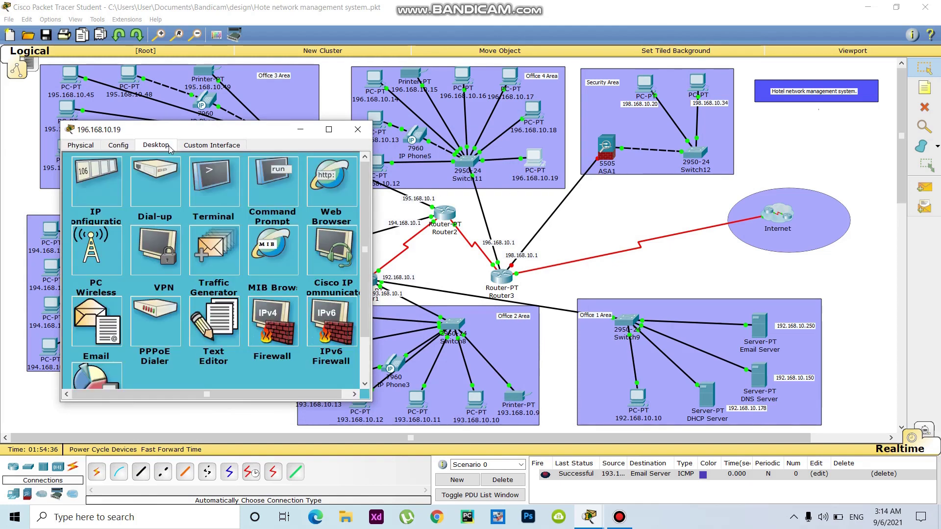
left_click(91, 189)
left_click(212, 203)
type("196.168.10.19")
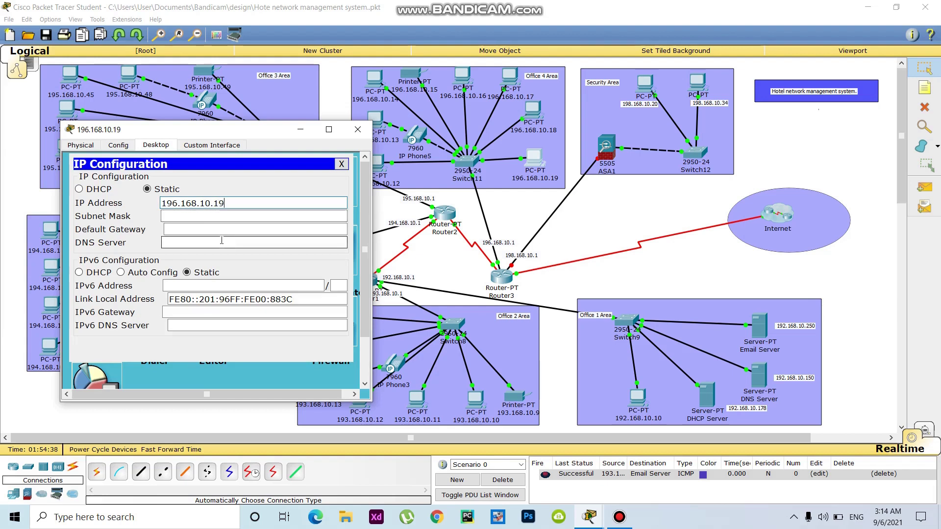
left_click(191, 216)
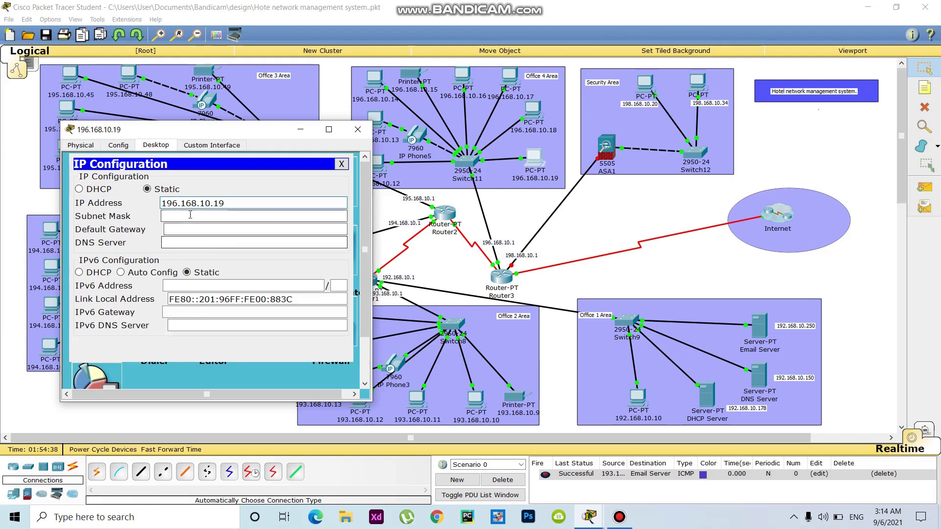
left_click(182, 228)
type("196.168.10.1")
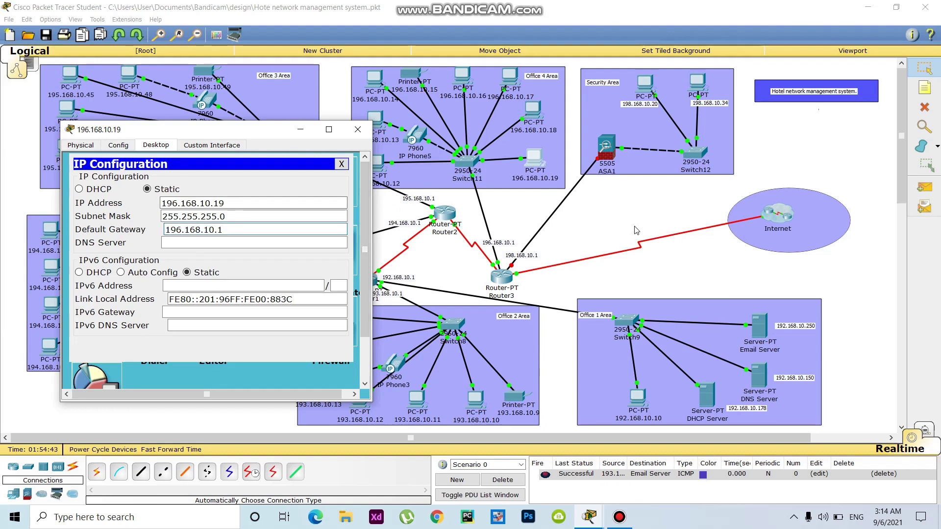
left_click(358, 129)
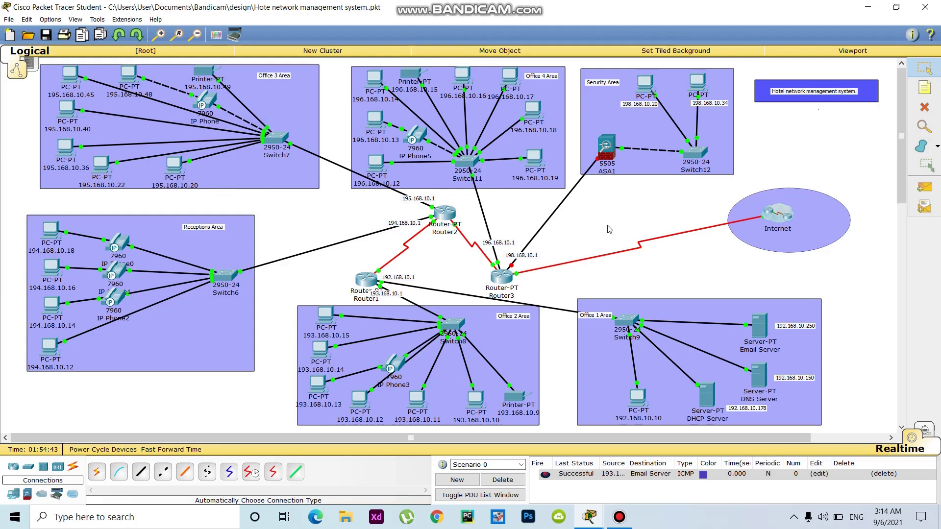
left_click(522, 256)
- Address Router3's FastEthernet1/0 as 198.168.10.1, mask 255.255.255.0, and switch the port on
left_click_drag(559, 260, 471, 255)
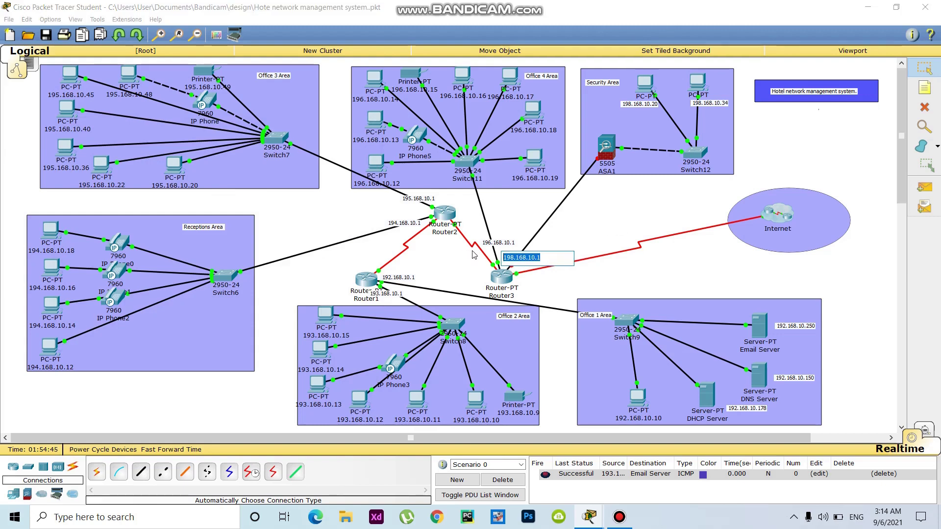
left_click(596, 228)
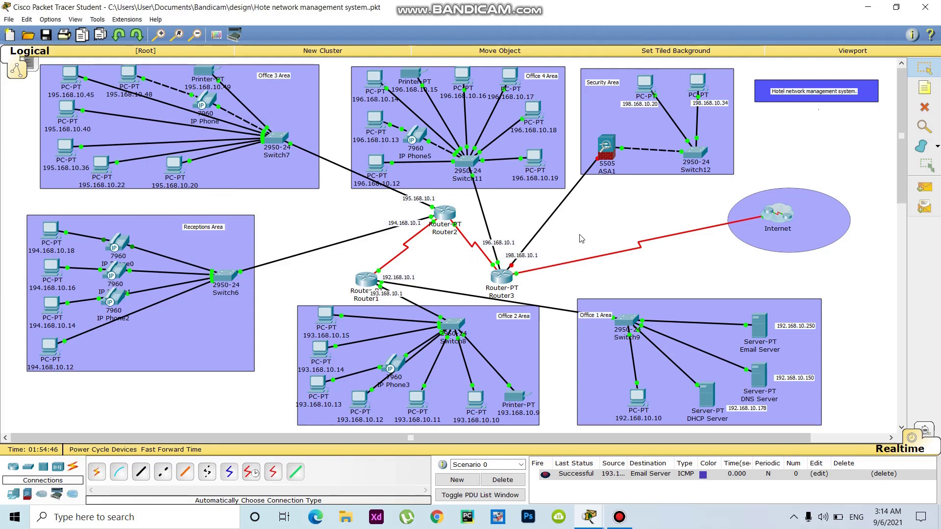
left_click(500, 277)
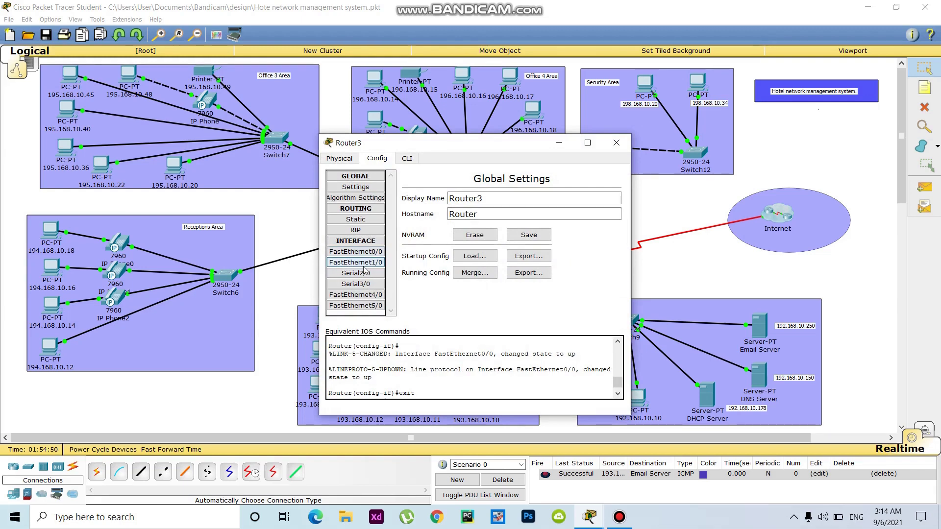
left_click(364, 267)
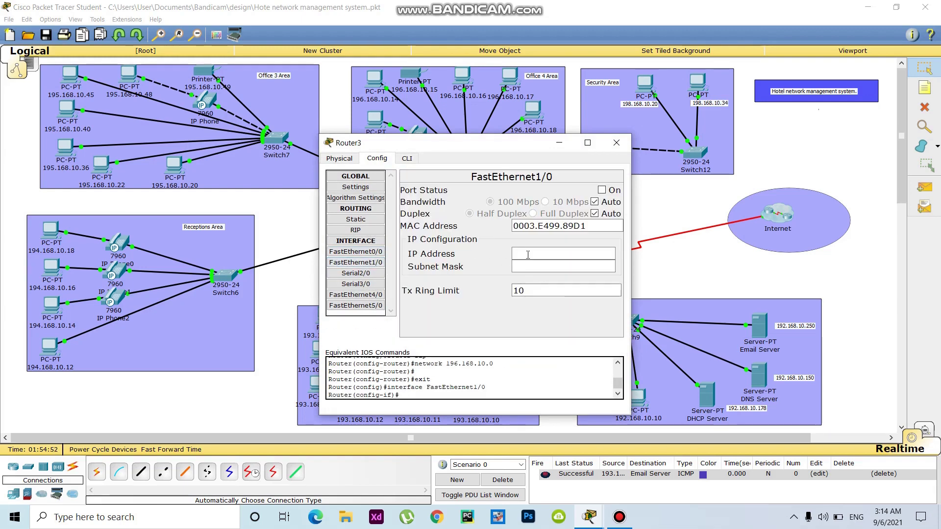
left_click(528, 255)
type("198.168.10.1")
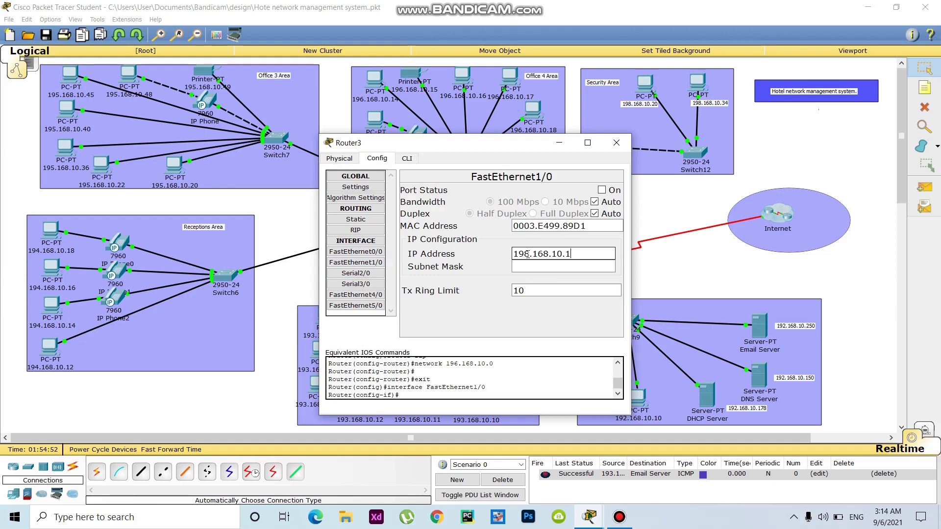
left_click(529, 270)
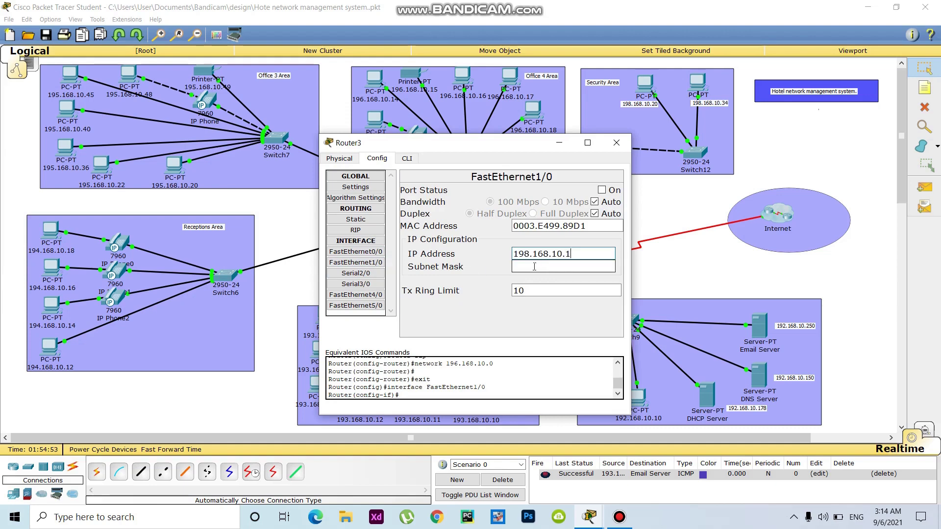
left_click(601, 191)
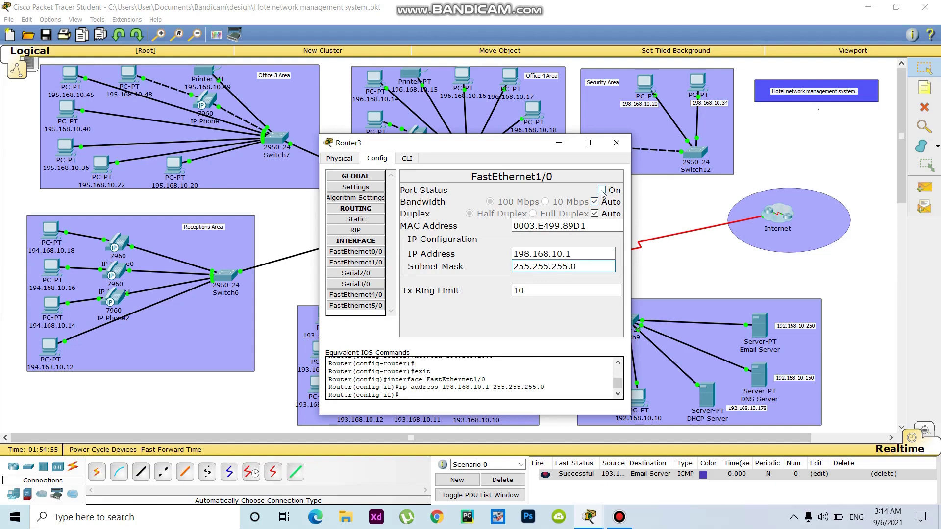
- Add network 198.168.10.0 to Router3's RIP networks
left_click(365, 231)
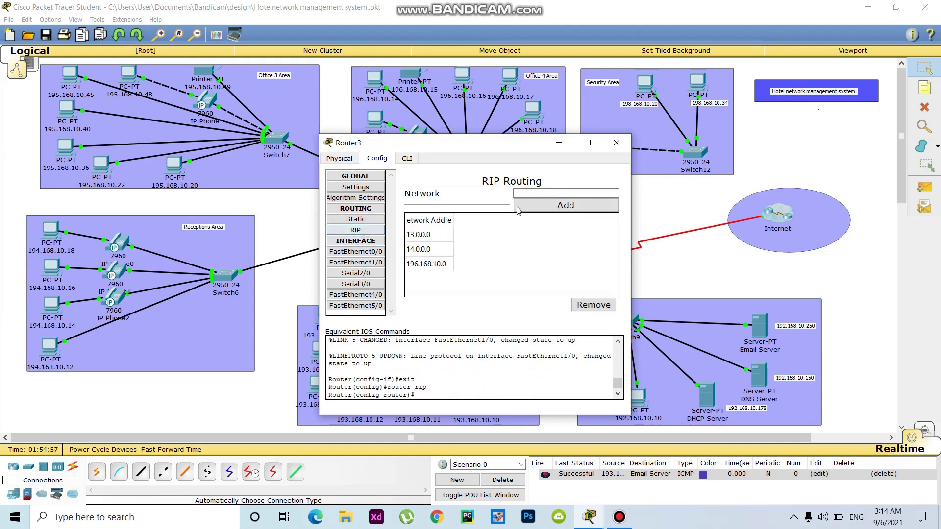
left_click(535, 194)
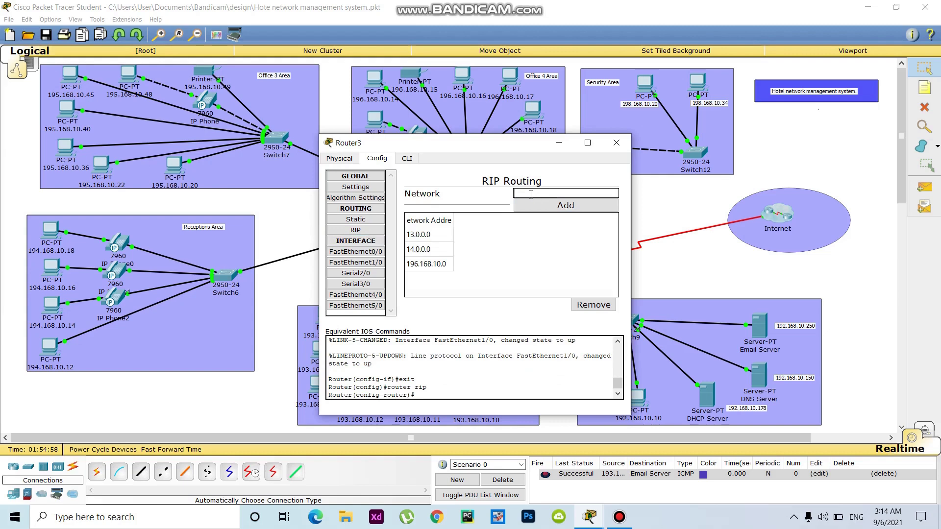
type("198.168.10.0")
left_click(575, 205)
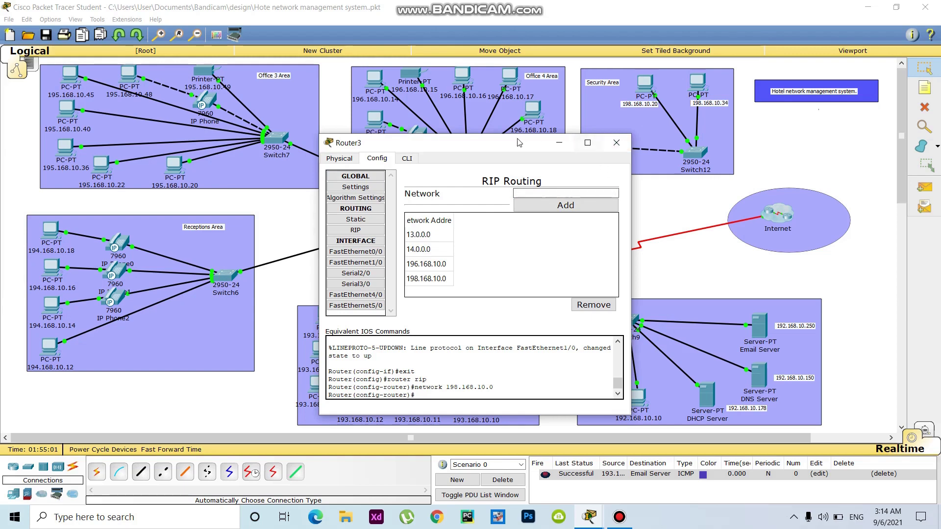
left_click_drag(480, 142, 235, 101)
left_click(372, 101)
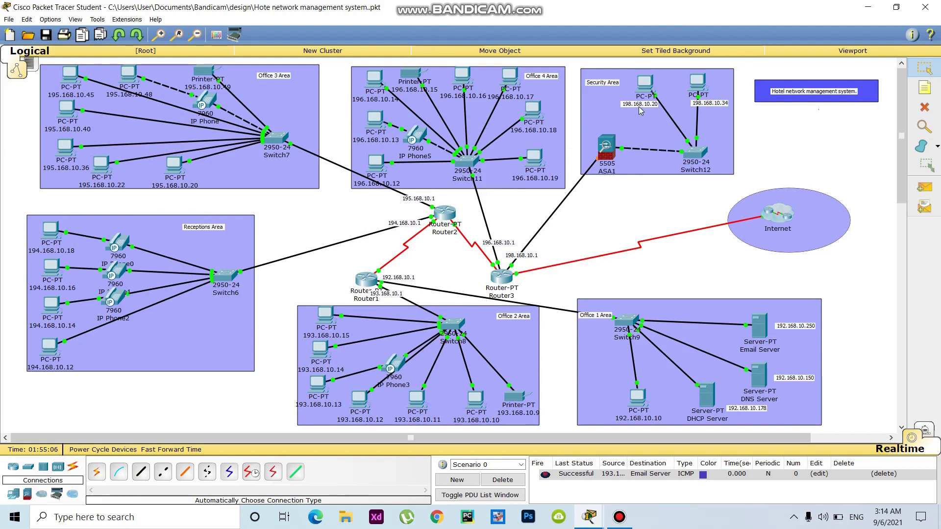
left_click(644, 86)
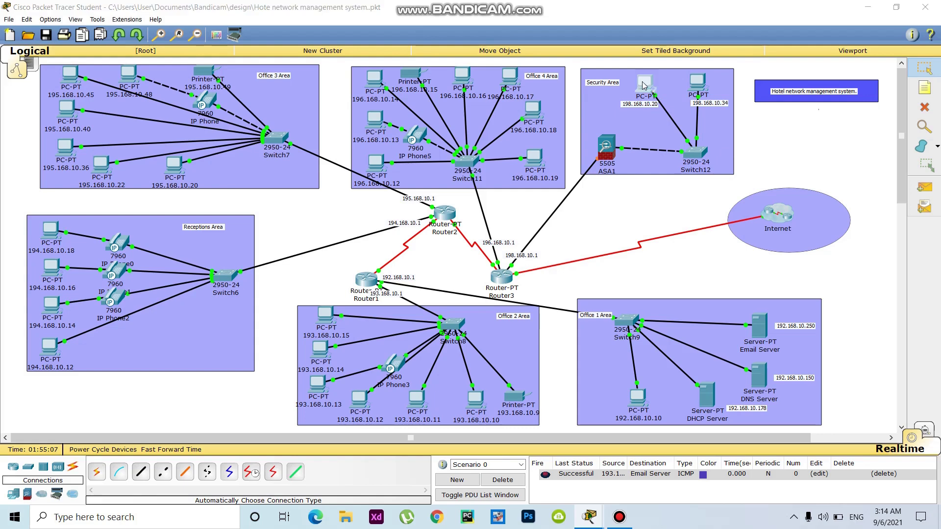
- Give PC37 address 198.168.10.20, mask 255.255.255.0 and gateway 198.168.10.1
left_click(414, 158)
left_click(363, 200)
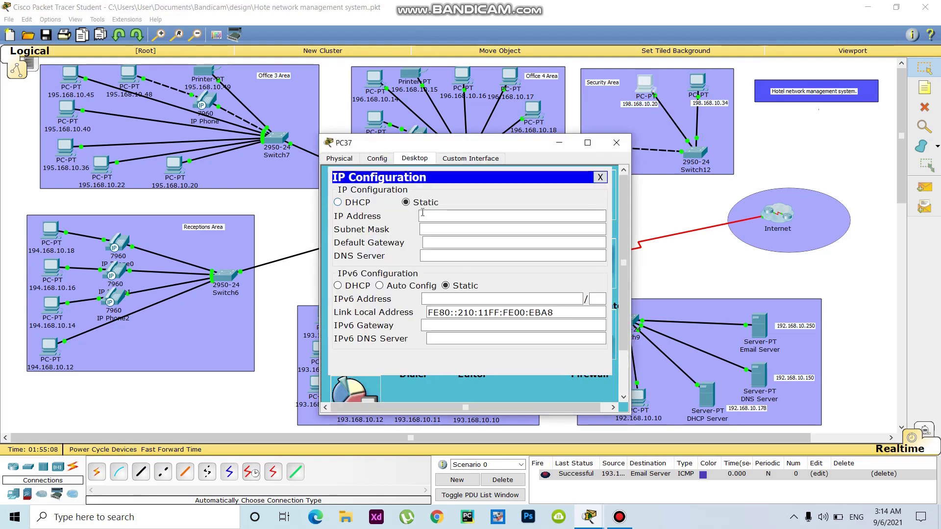
type("198.168.10.1")
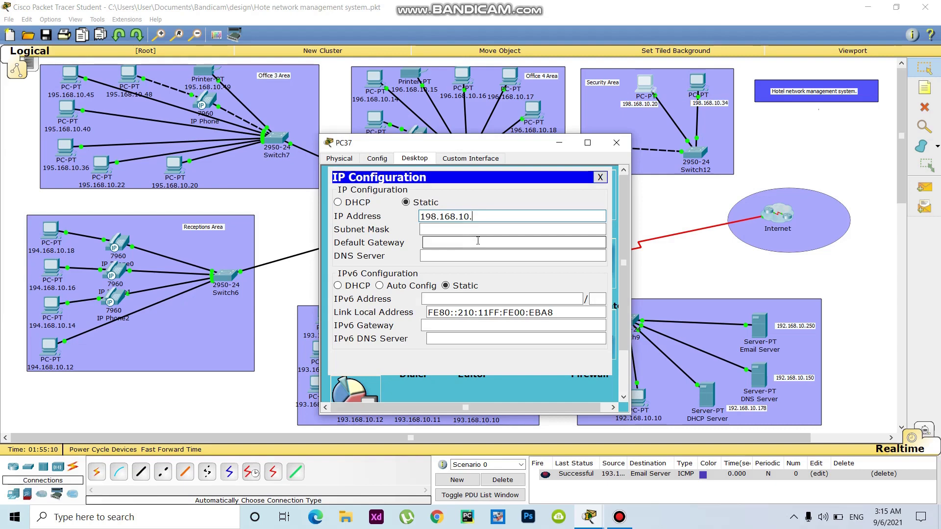
left_click(446, 230)
left_click(443, 242)
type("198.168.10.1")
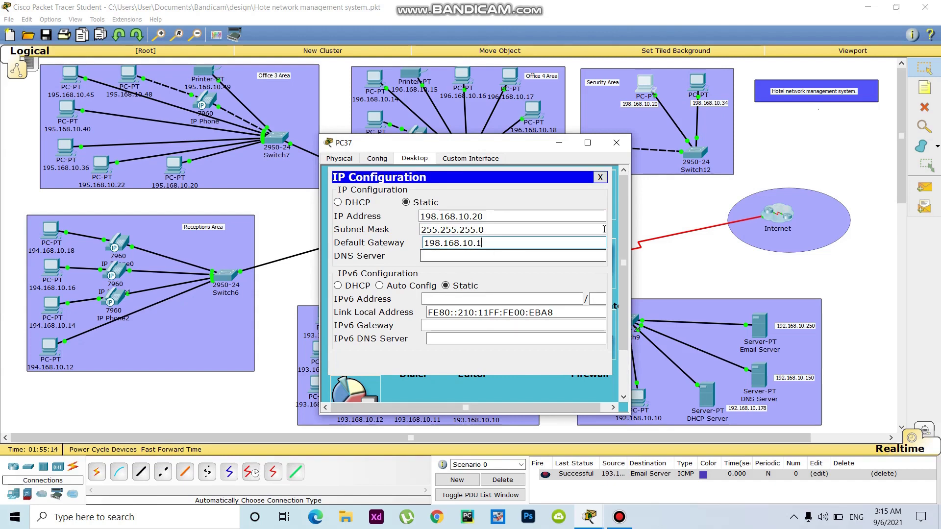
left_click(616, 142)
- Give PC38 address 198.168.10.34, mask 255.255.255.0 and pasted gateway 198.168.10.1
left_click(697, 81)
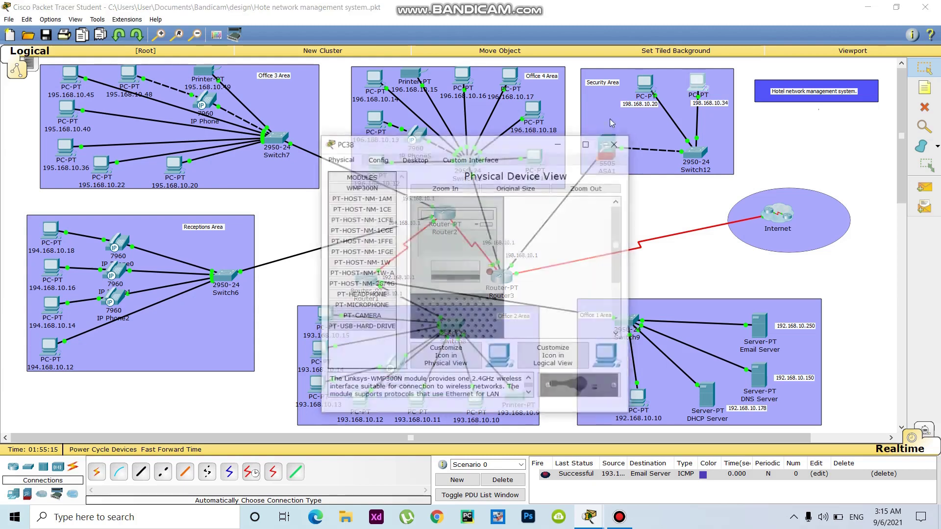
left_click(414, 158)
left_click(356, 195)
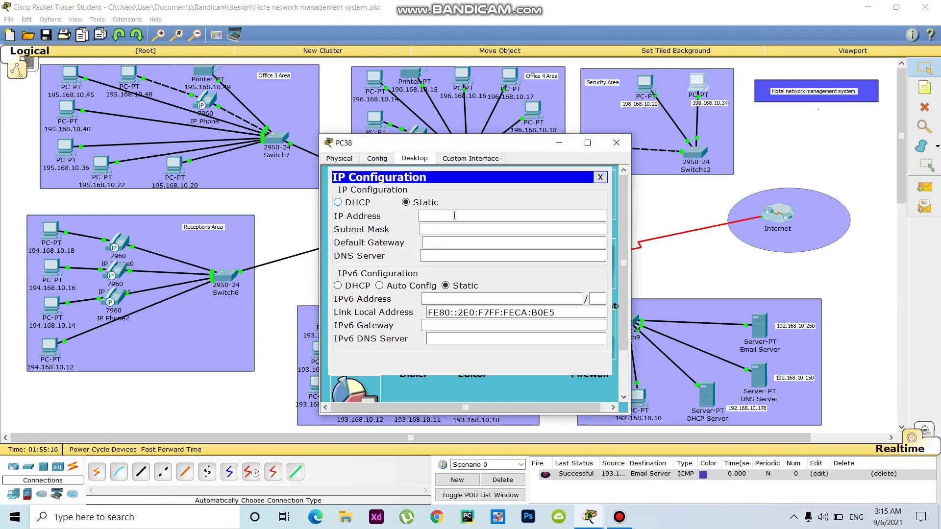
left_click(456, 216)
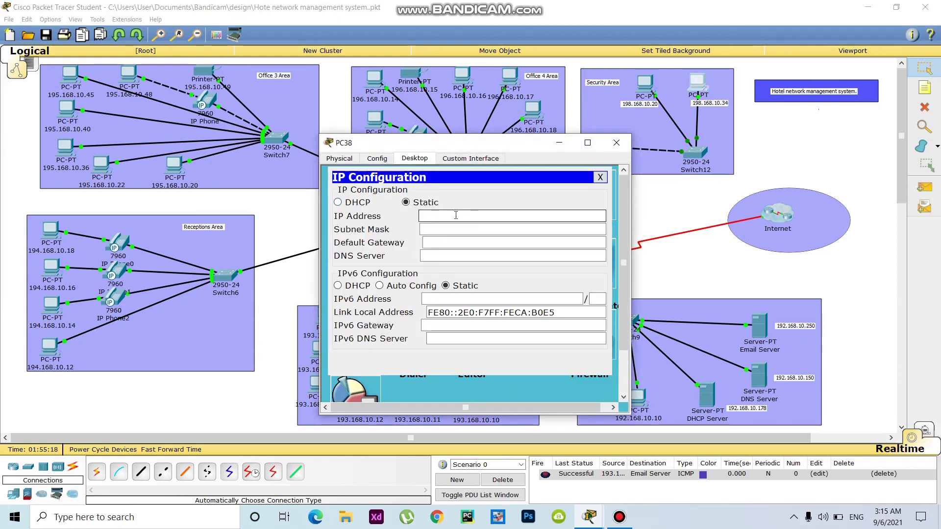
type("198.168.10.1")
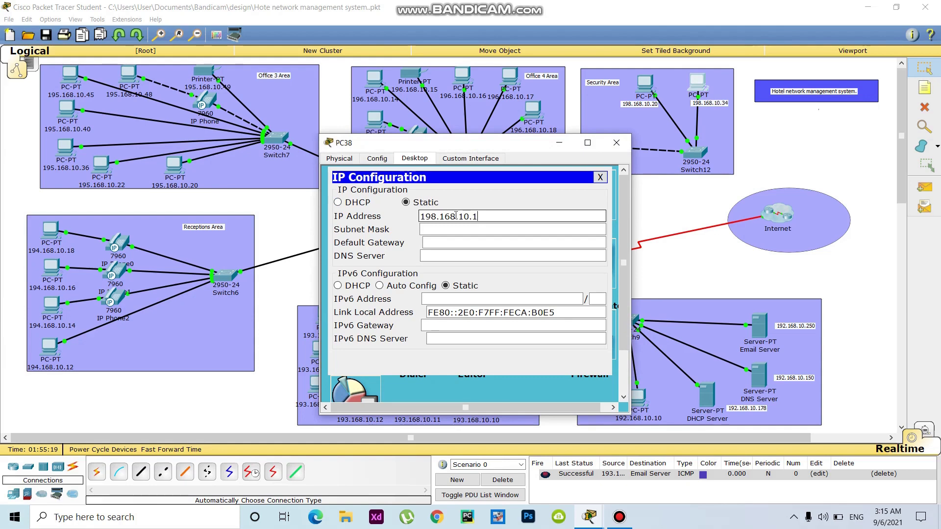
type("4")
left_click(448, 229)
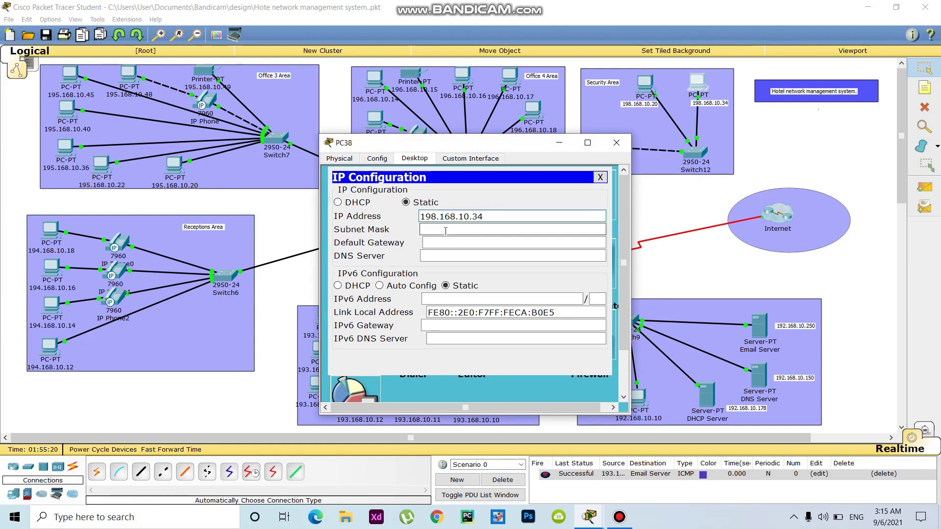
left_click(444, 242)
type("198.168.10.1")
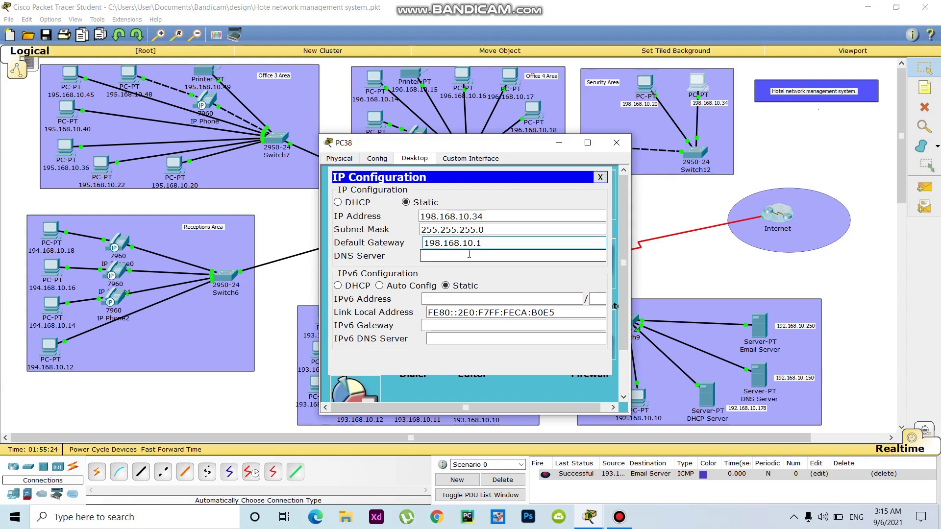
left_click(617, 143)
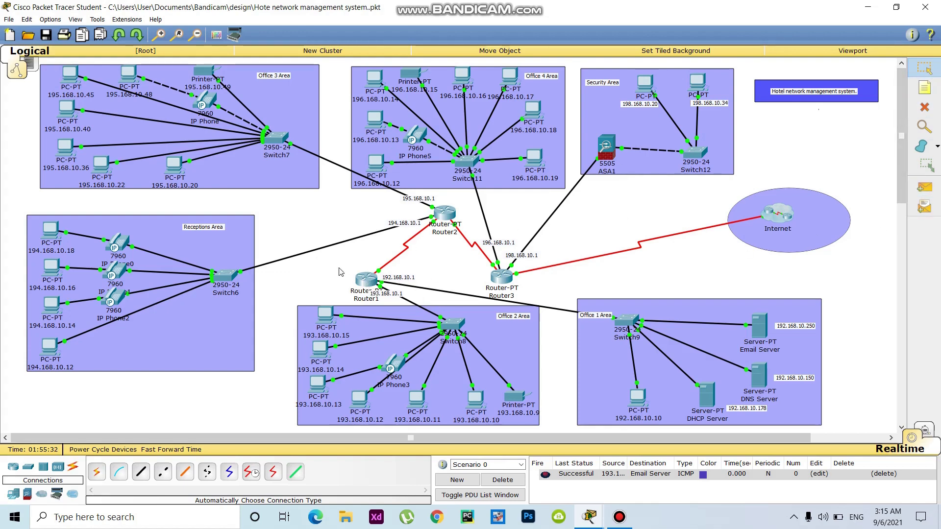
left_click(366, 279)
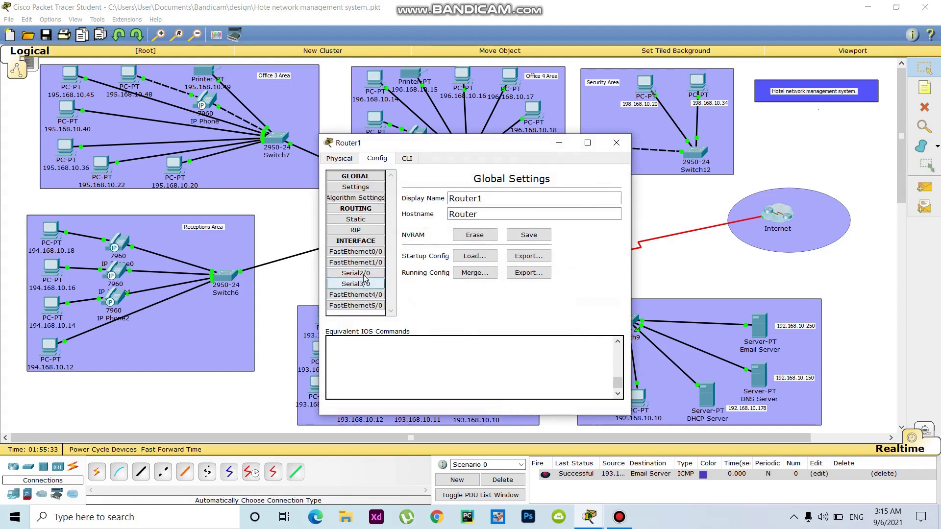
- Copy Router1's Serial2/0 address 12.12.2.1
left_click(356, 273)
left_click_drag(567, 243, 473, 243)
key("ctrl+c")
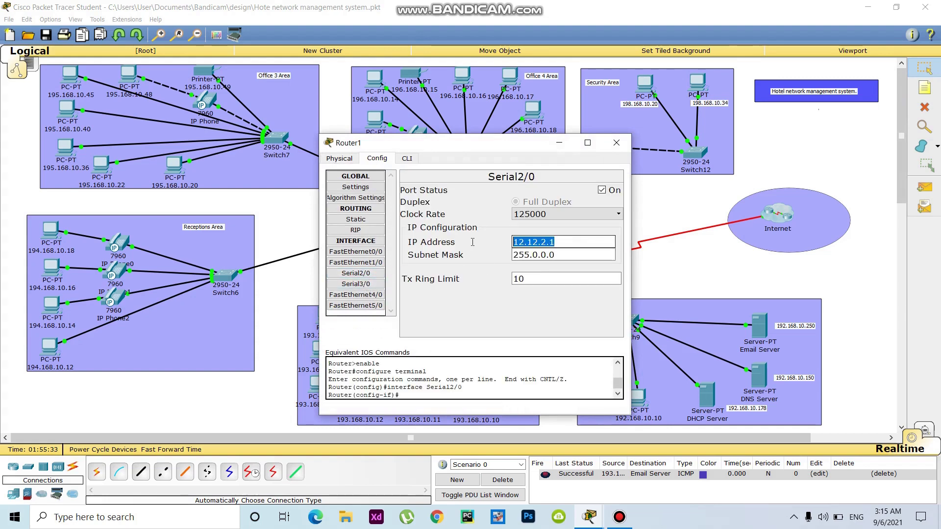
left_click(695, 262)
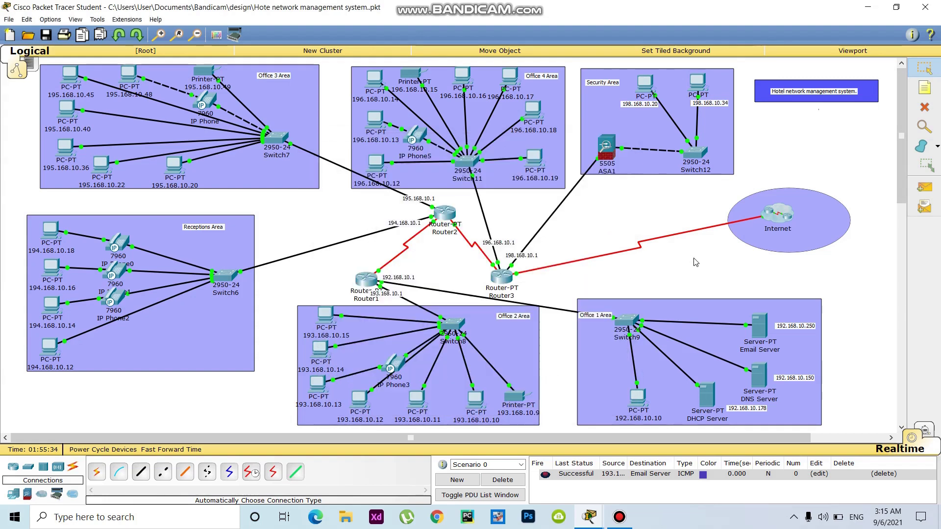
- Add notes 12.12.2.1 beside Router1 and 12.12.2.2 beside Router2 on the serial link
left_click(377, 263)
key("ctrl+v")
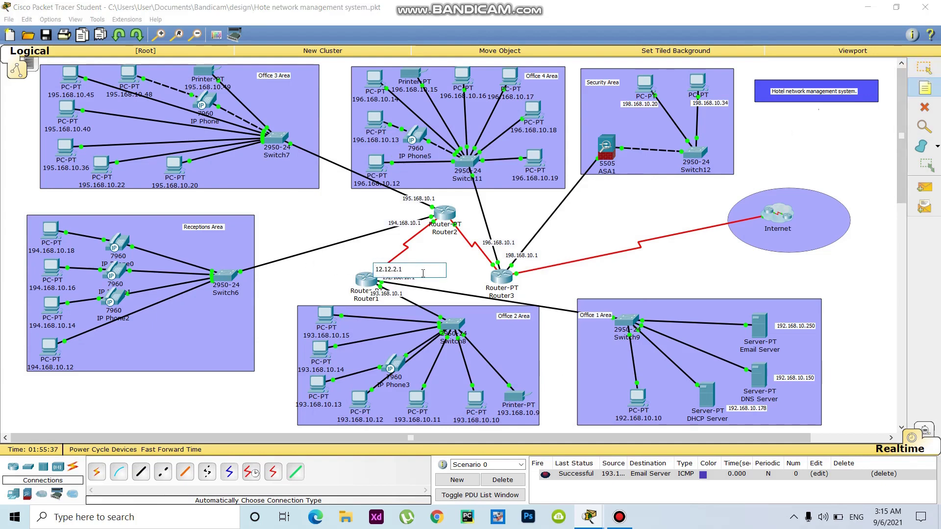
left_click(416, 226)
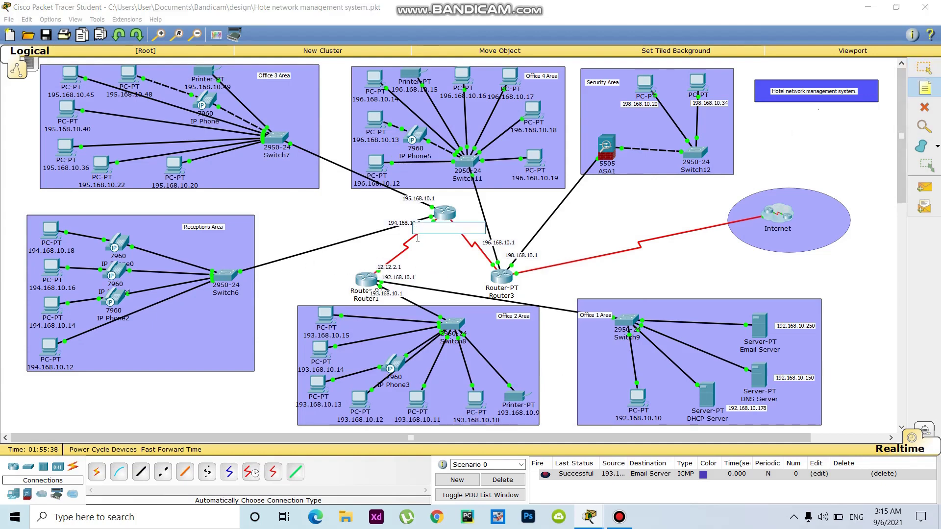
key("ctrl+v")
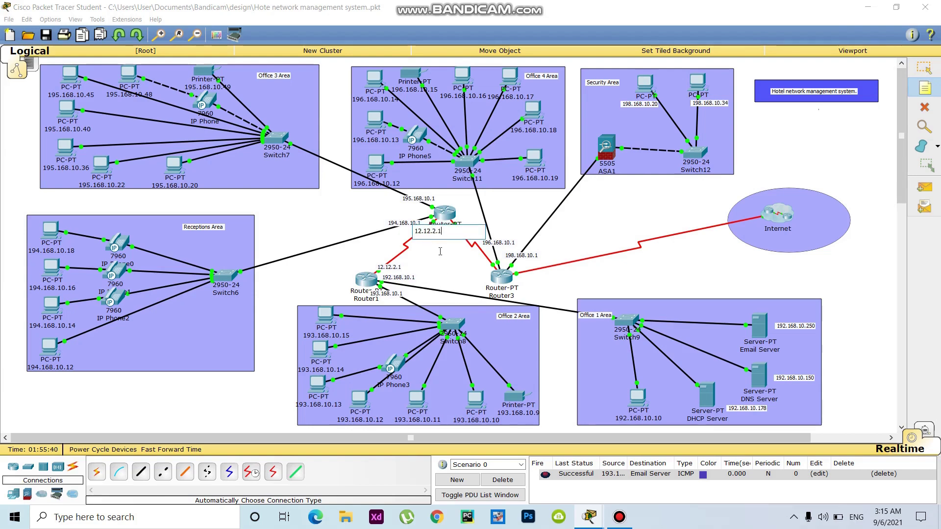
key("BackSpace")
left_click(471, 210)
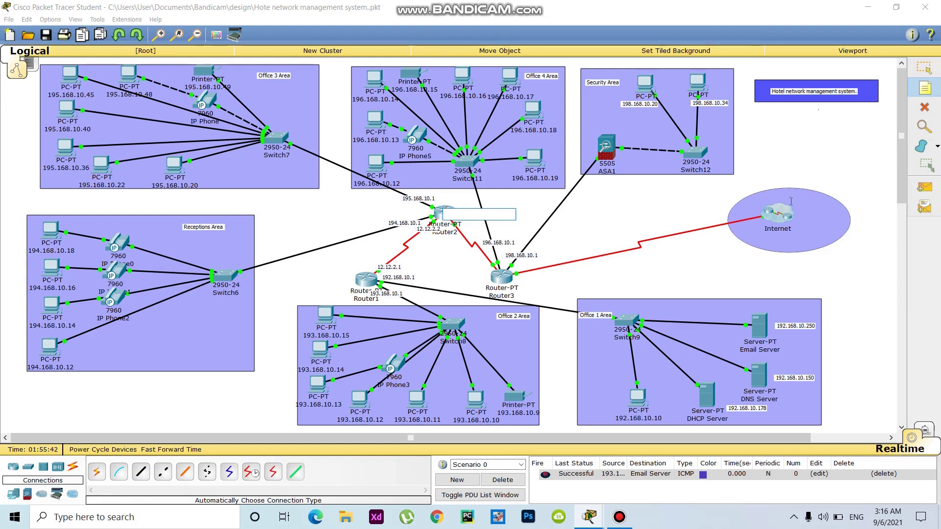
left_click(924, 69)
left_click(452, 212)
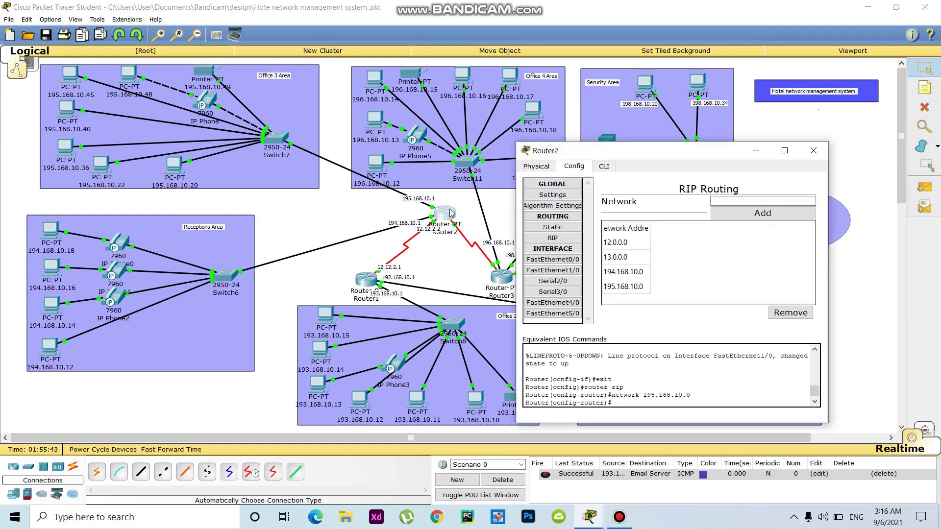
- Check Router2's Serial2/0 address 12.12.2.2
left_click(552, 281)
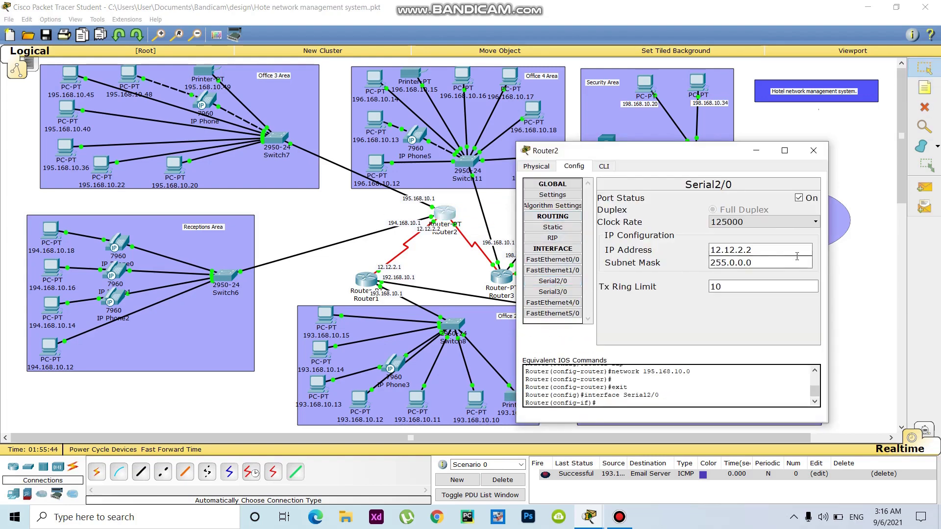
left_click_drag(776, 252, 709, 251)
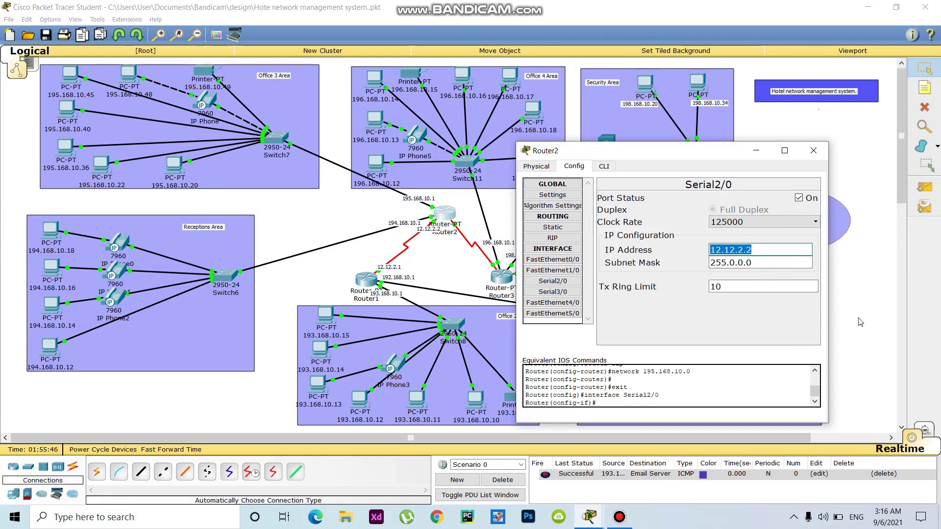
left_click(813, 150)
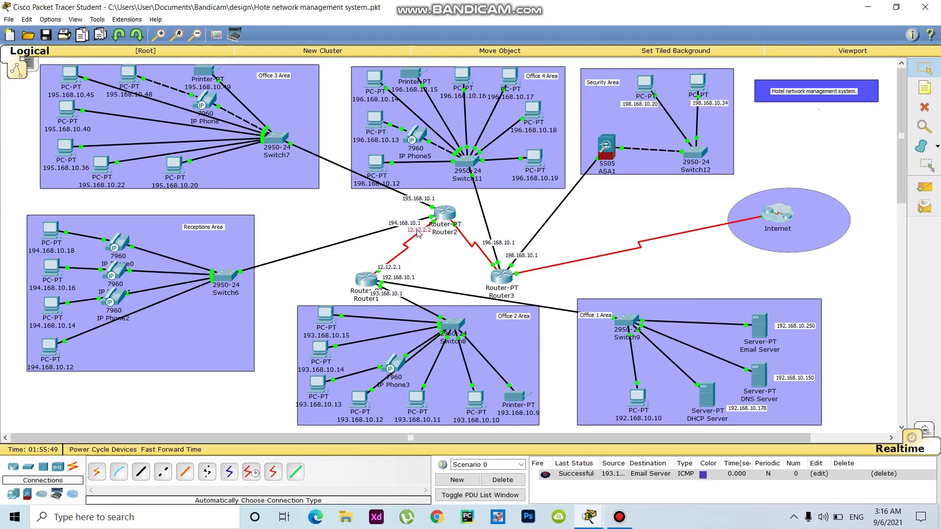
- Copy Router2's Serial3/0 address 13.13.2.1 and start a note beside Router2
left_click(445, 214)
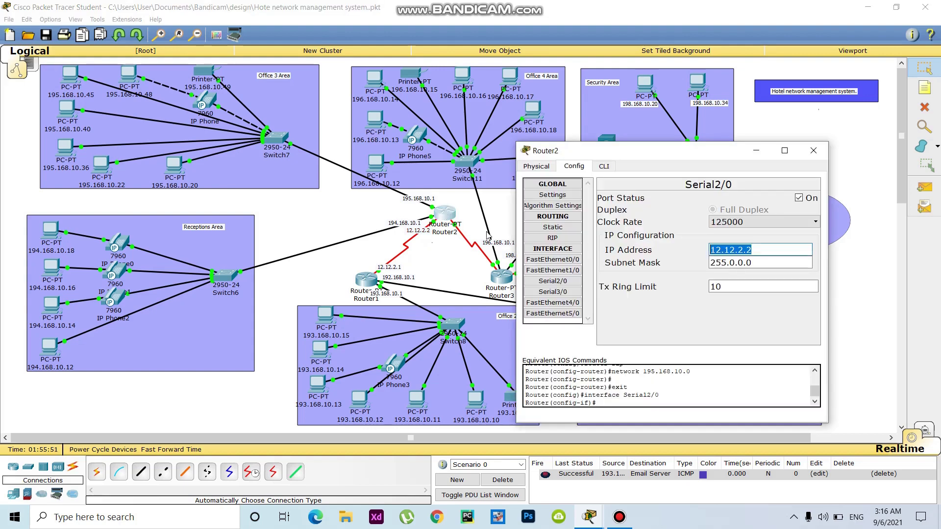
left_click(557, 282)
left_click(557, 292)
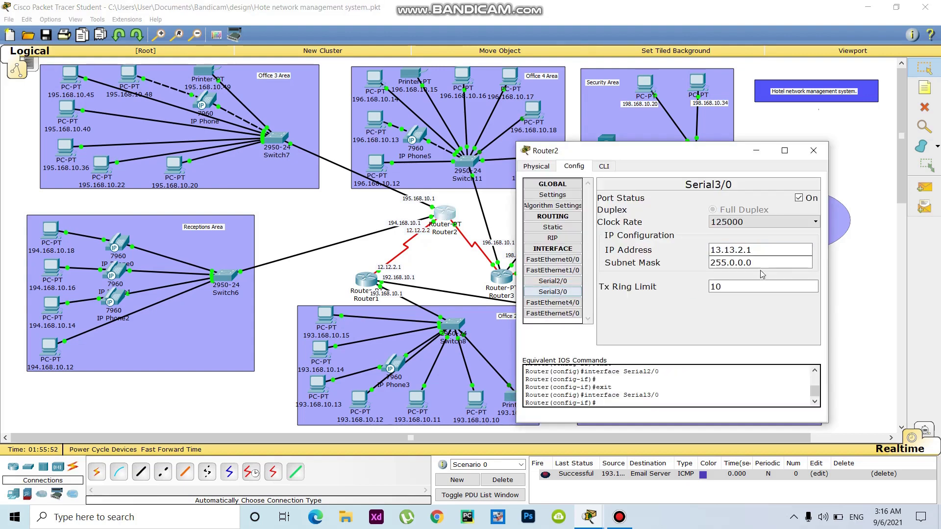
left_click_drag(752, 250, 687, 250)
key("ctrl+c")
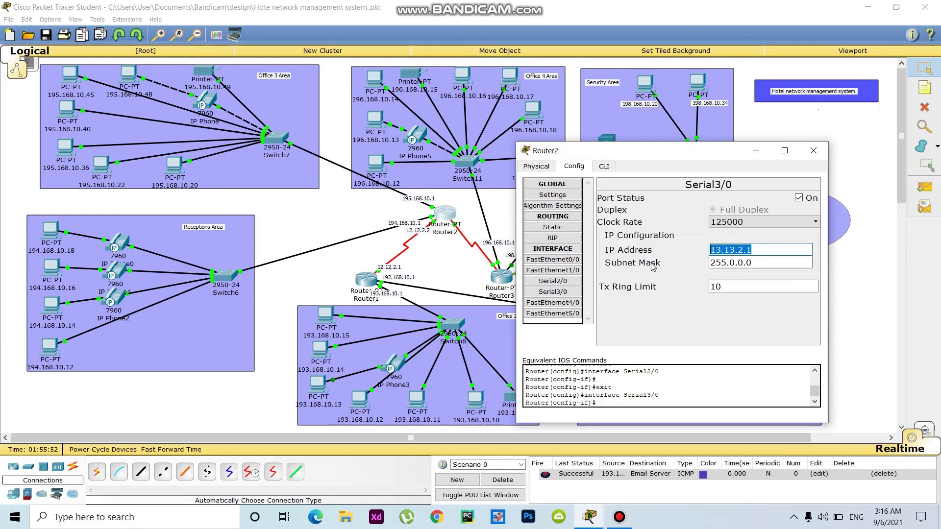
left_click(845, 322)
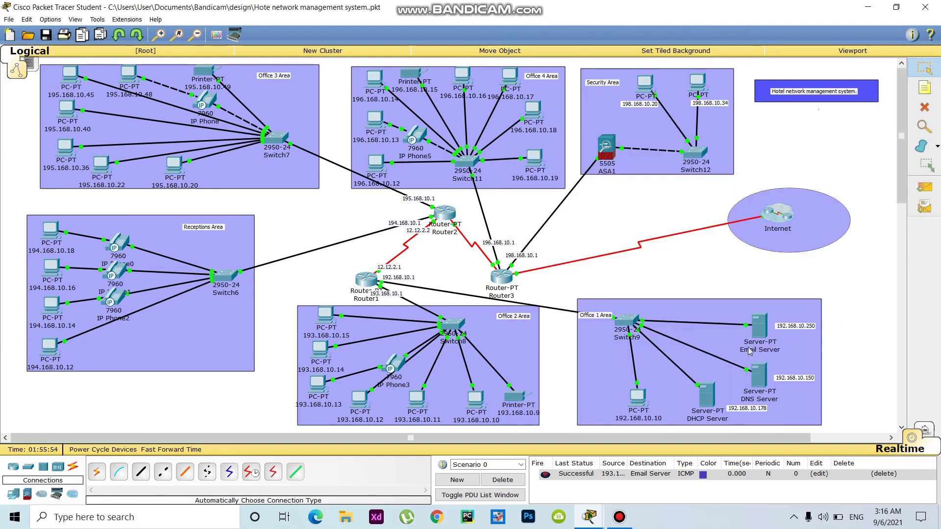
left_click(924, 87)
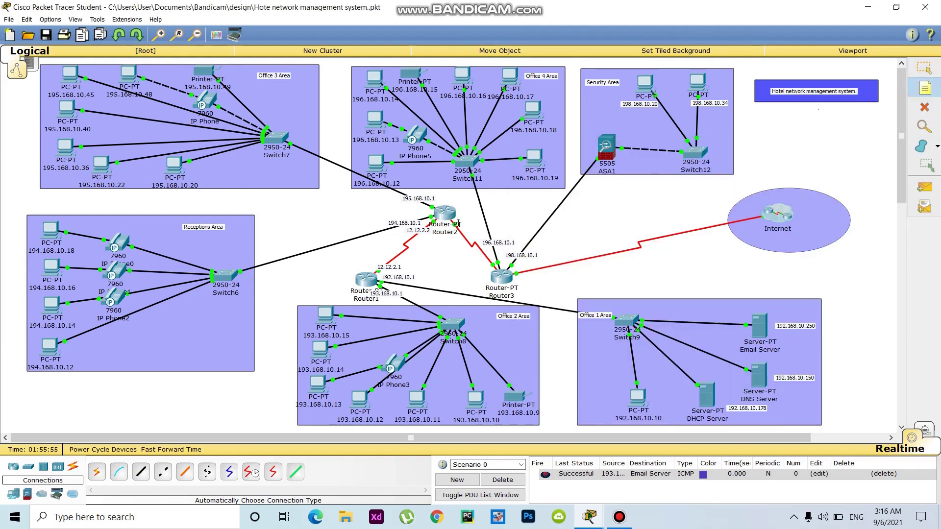
left_click(459, 225)
- Label the Router2–Router3 link with notes 13.13.2.1 and 13.13.2.2
type("13.13.2.1")
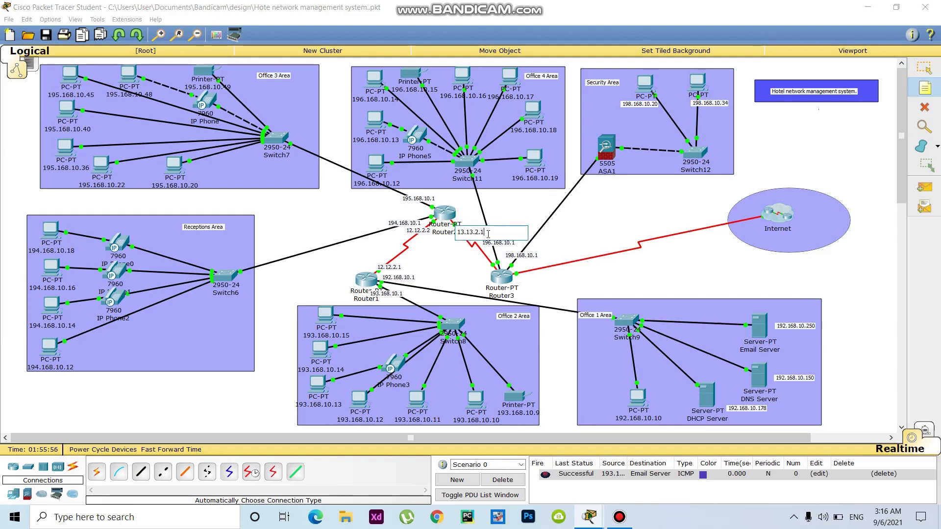
left_click(591, 233)
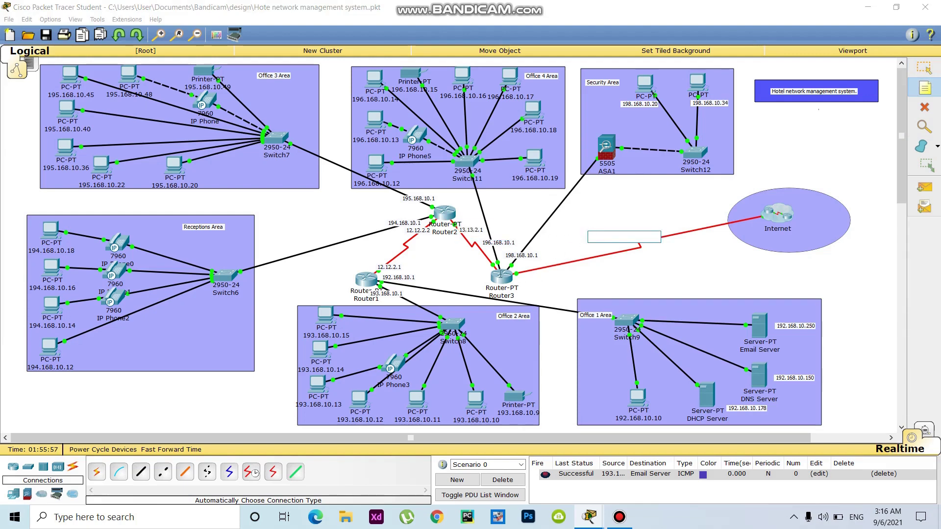
key("Escape")
left_click(471, 265)
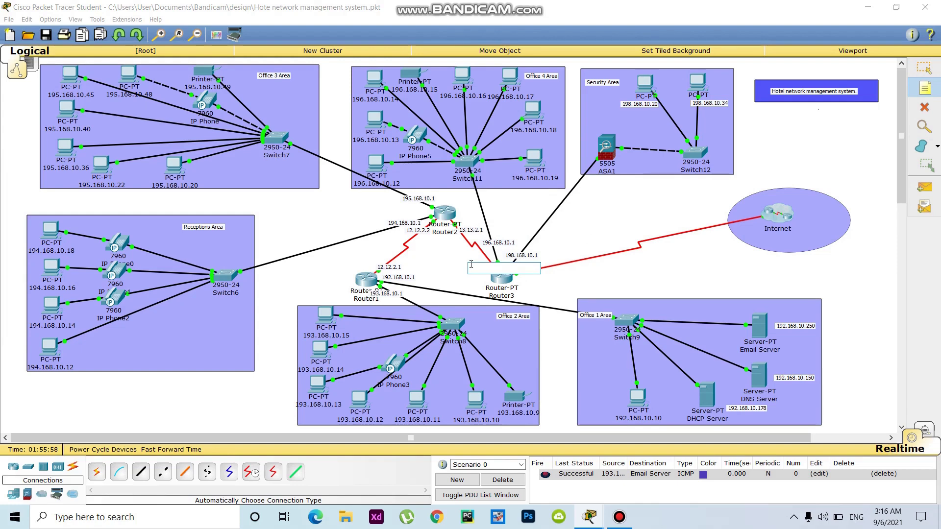
key("ctrl+v")
key("BackSpace")
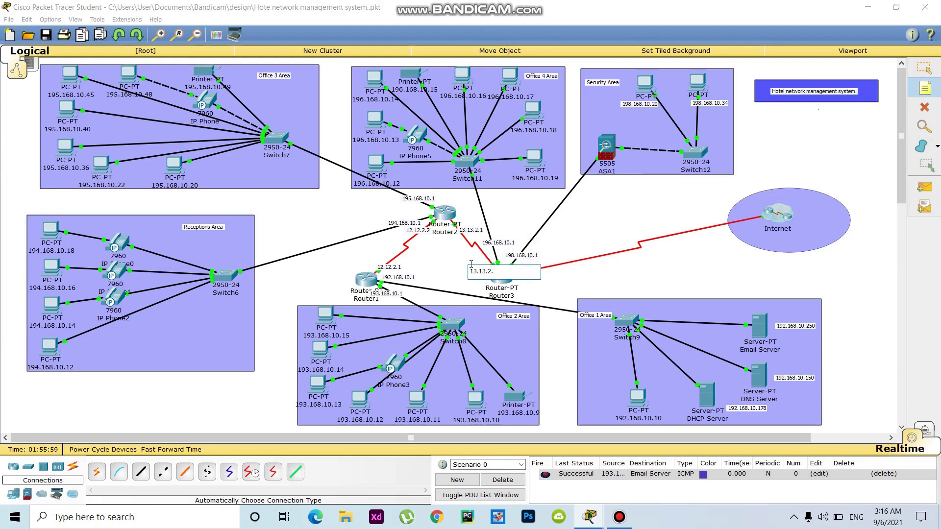
left_click(593, 281)
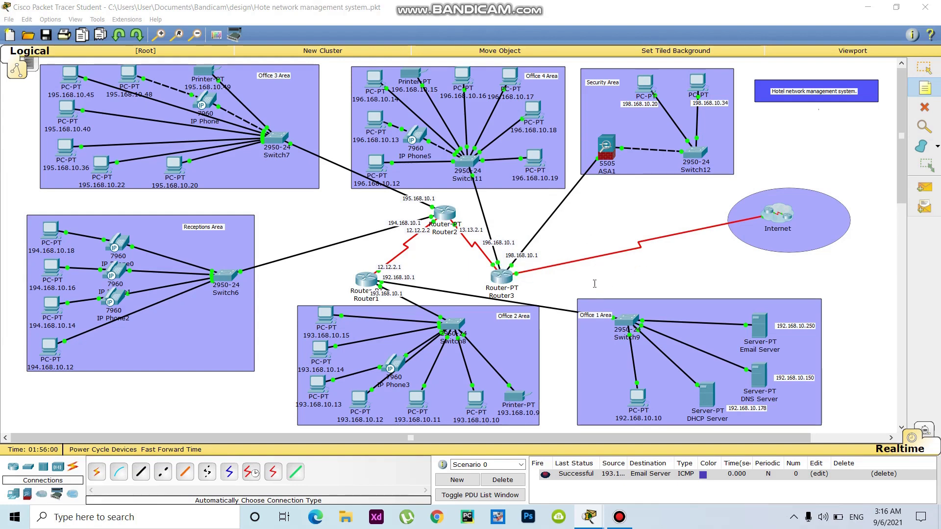
- Label Router3's Internet link 14.14.2.1 near Router3 and 14.14.2.2 at the cloud
left_click(921, 70)
left_click(501, 278)
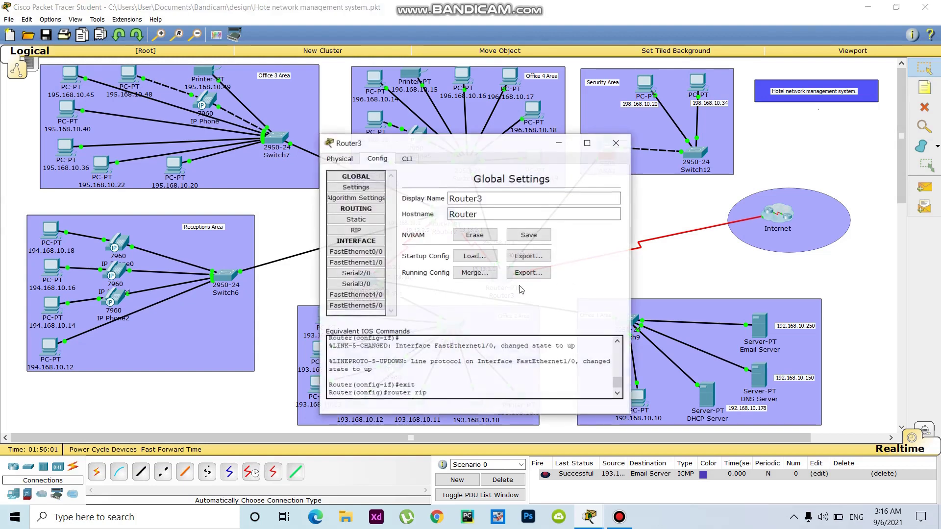
left_click(360, 273)
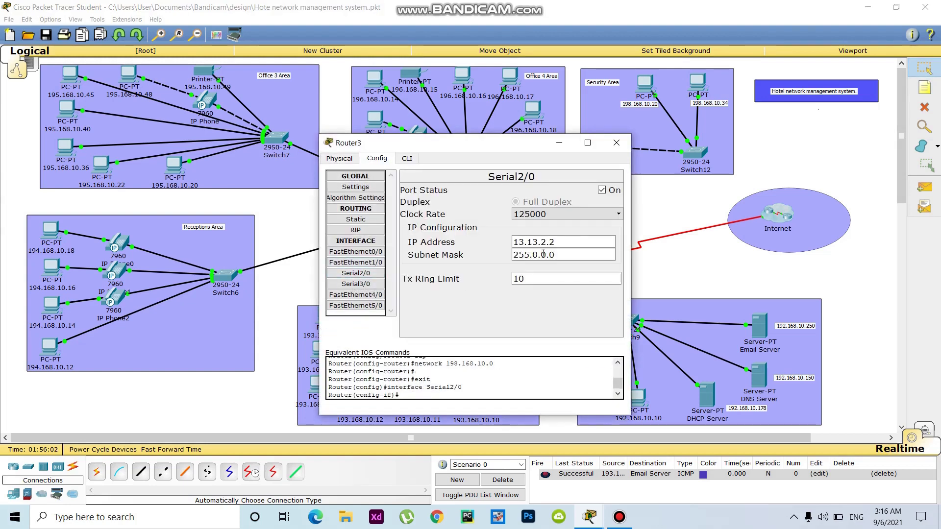
left_click(364, 285)
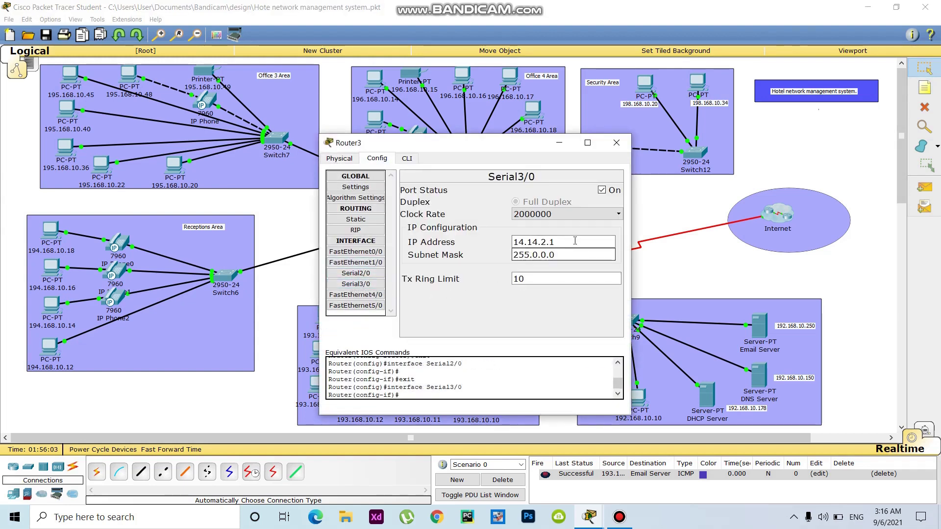
left_click_drag(578, 242, 459, 247)
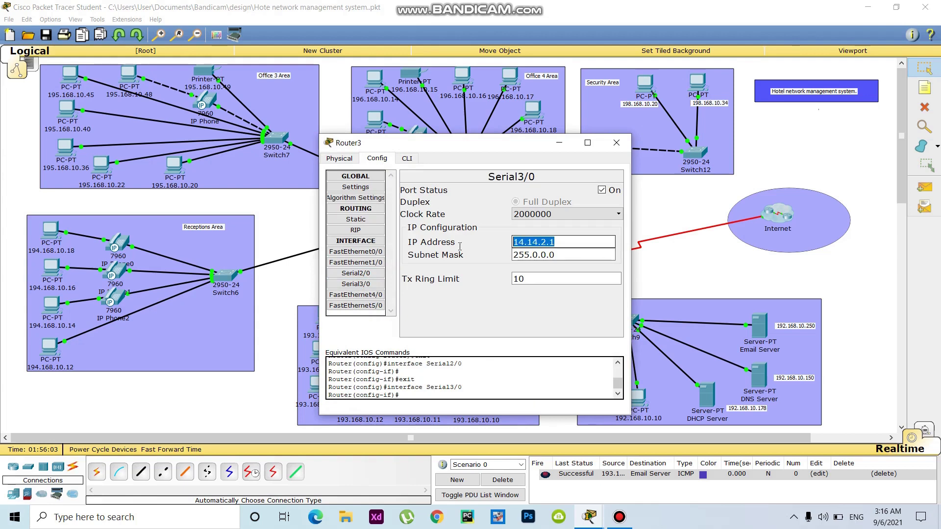
left_click(687, 305)
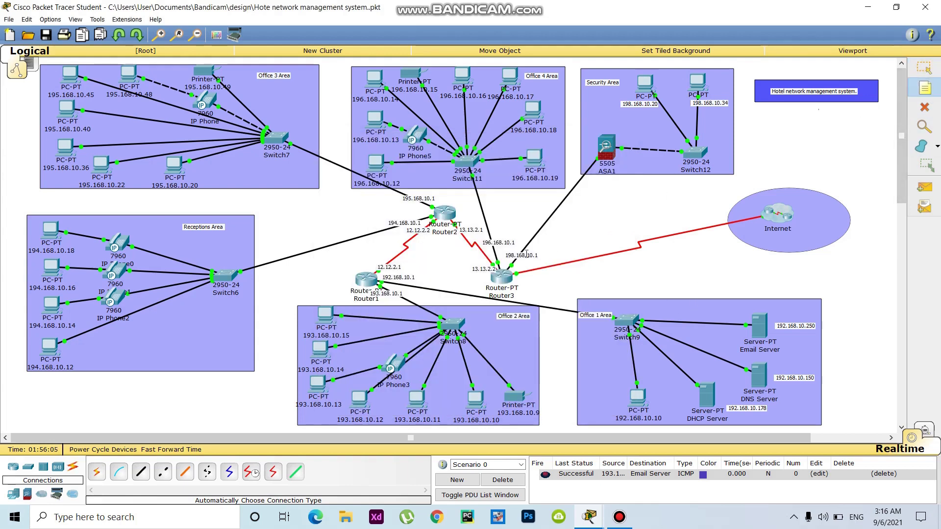
left_click(520, 280)
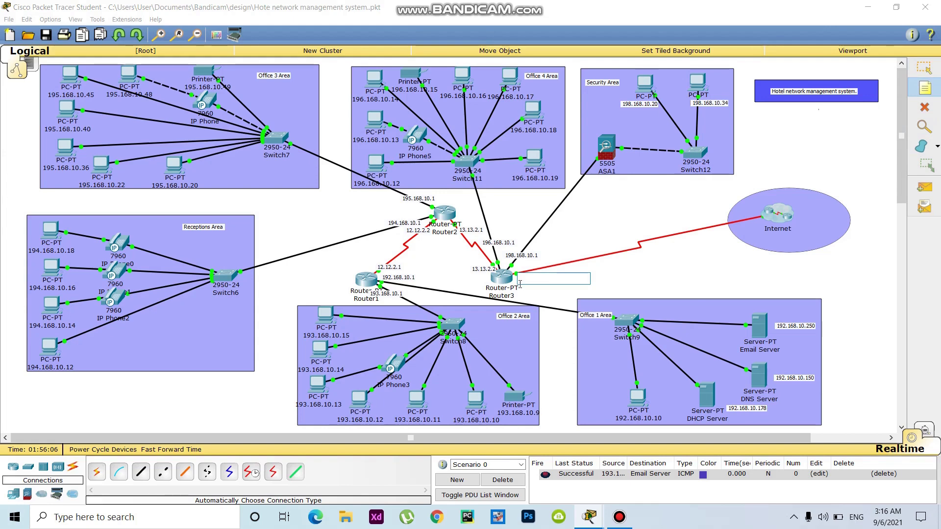
type("14.14.2.1")
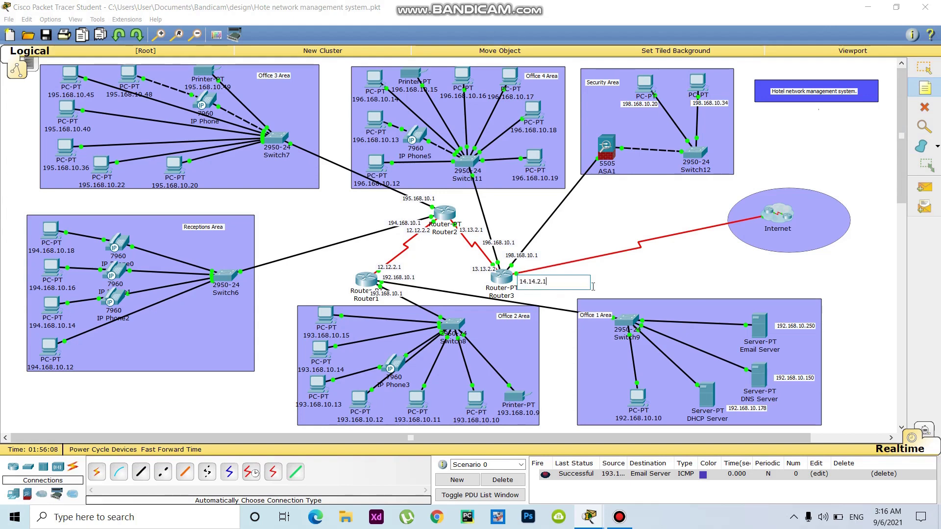
left_click(737, 227)
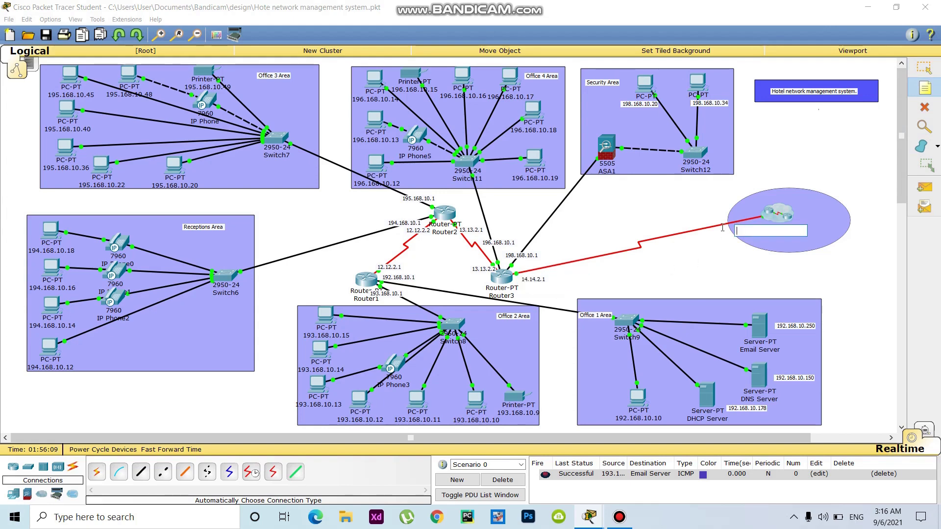
type("14.14.2.2")
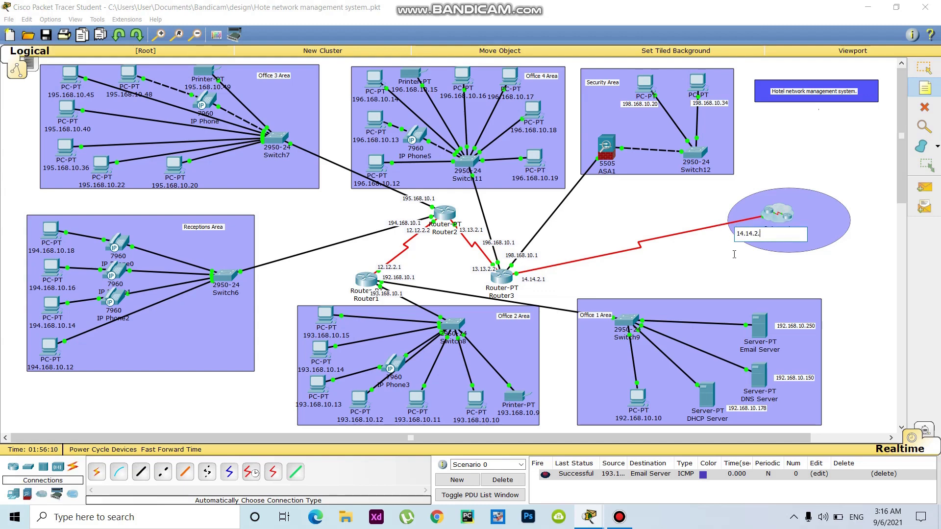
- Reposition the 14.14.2.2 and 14.14.2.1 address labels at the Internet cloud and Router3
left_click(924, 67)
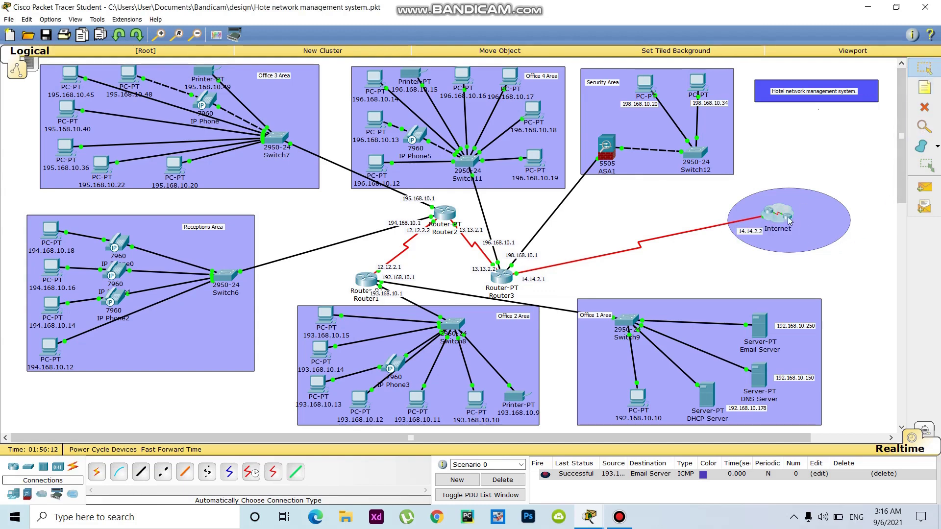
left_click_drag(755, 238, 746, 220)
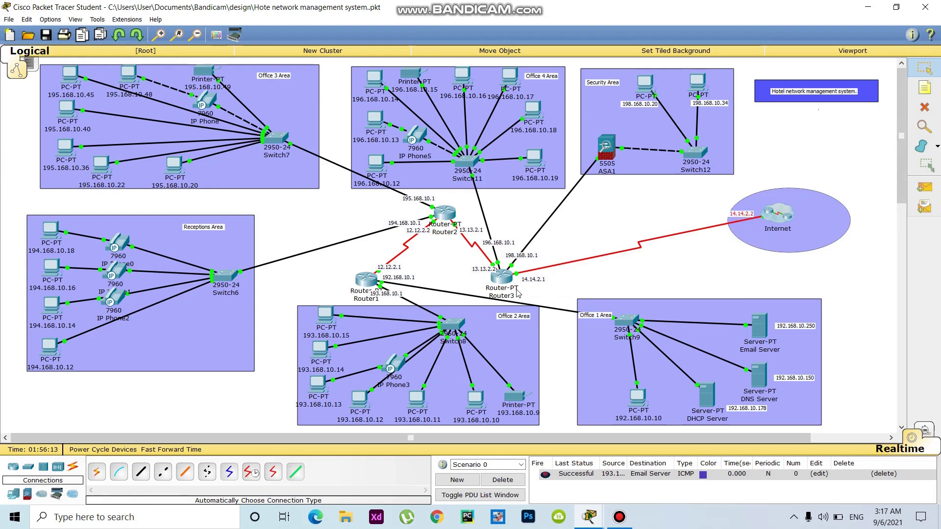
left_click_drag(533, 281, 476, 268)
left_click(481, 271)
- Place the 13.13.2.1 and 12.12.2.2 labels beside Router2, delete the old ping, nudge Switch12
left_click_drag(468, 230, 465, 219)
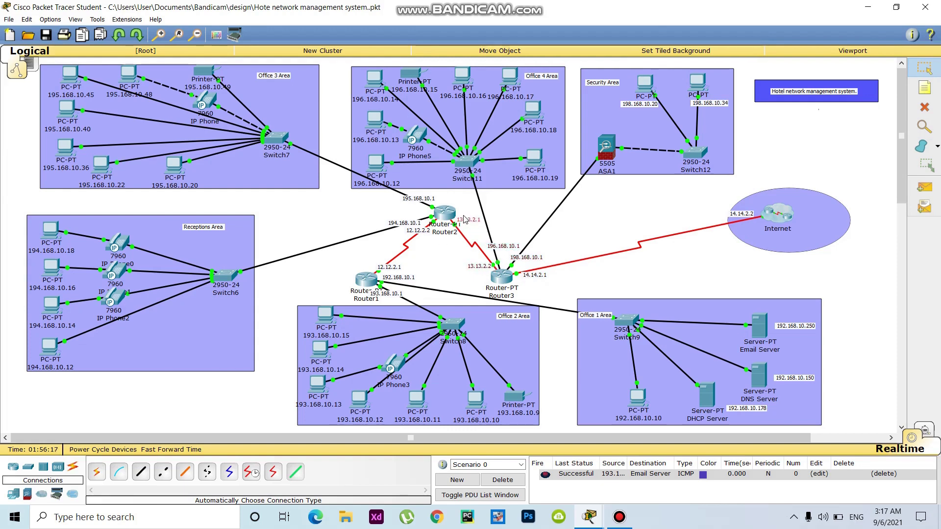
key("Delete")
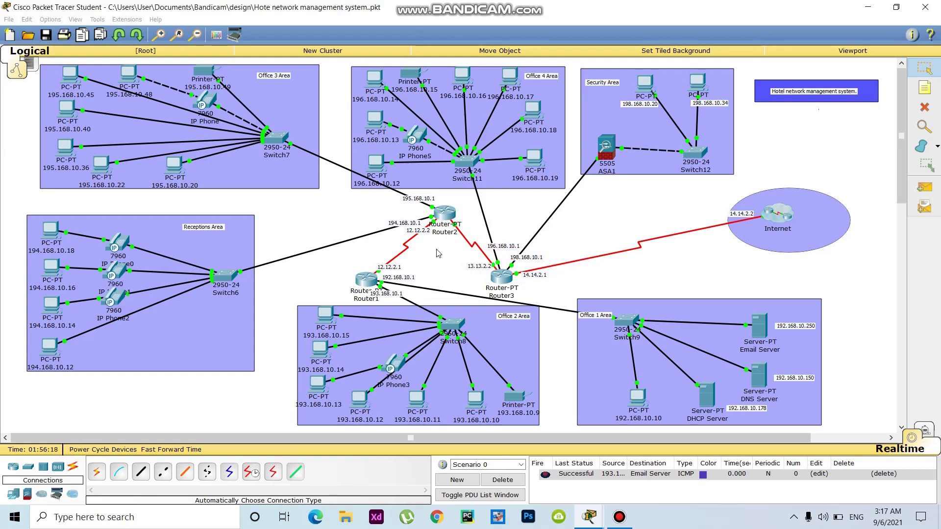
key("ctrl+z")
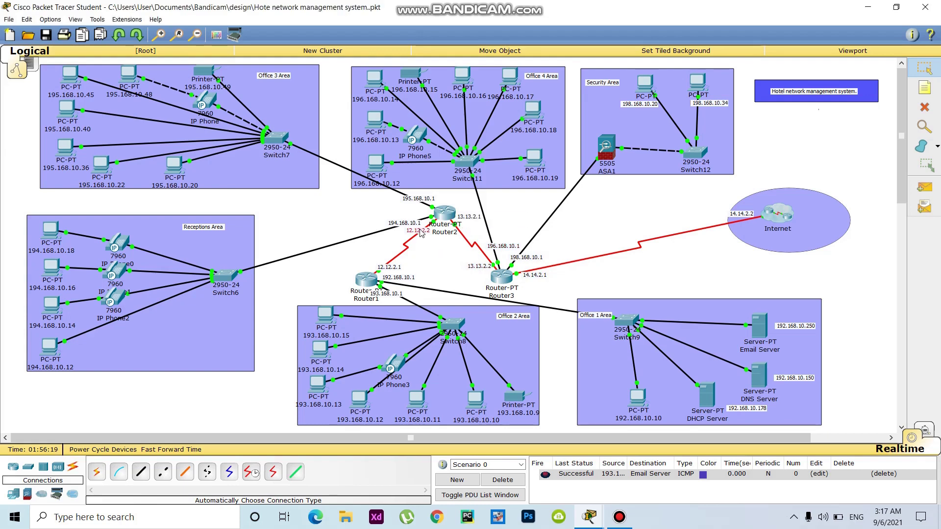
left_click_drag(420, 233, 425, 236)
left_click(502, 479)
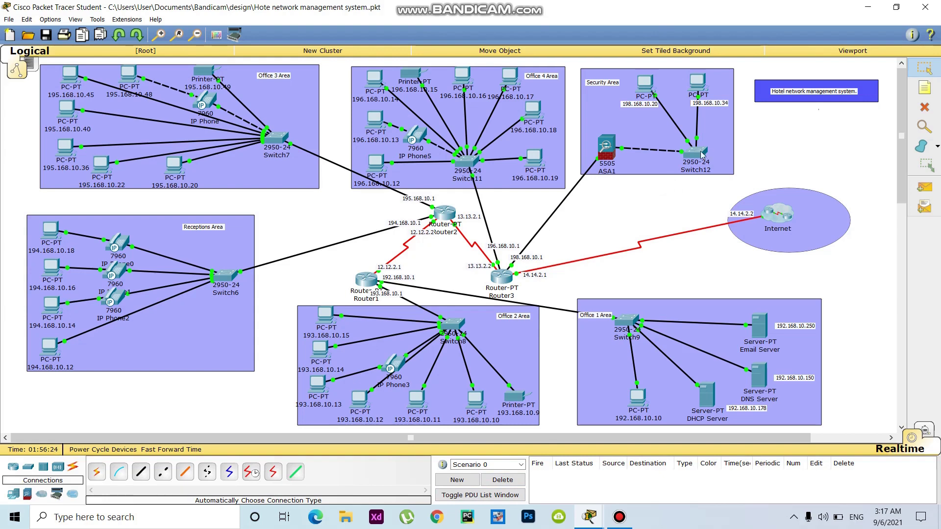
left_click_drag(697, 156, 701, 153)
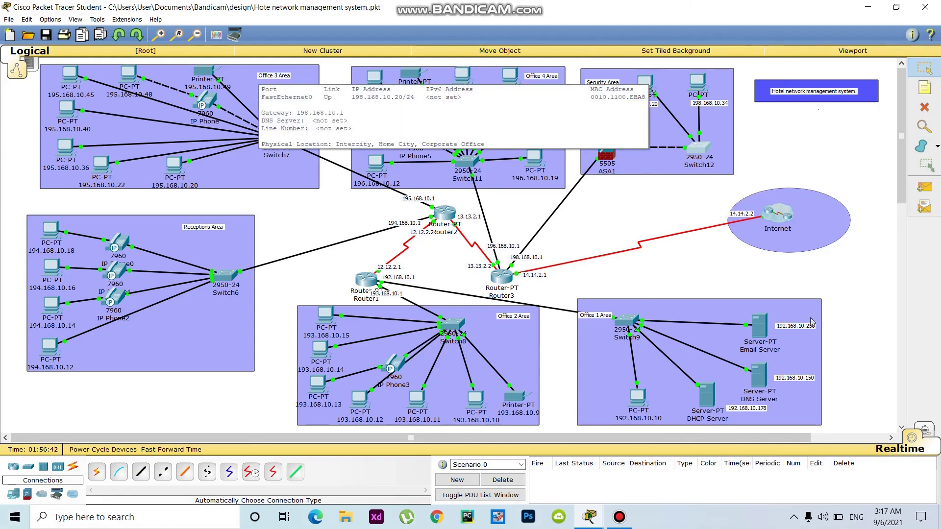
- Ping from the DNS Server to an Office 3 PC and DHCP Server to an Office 4 PC, then clear
left_click(924, 188)
left_click(751, 375)
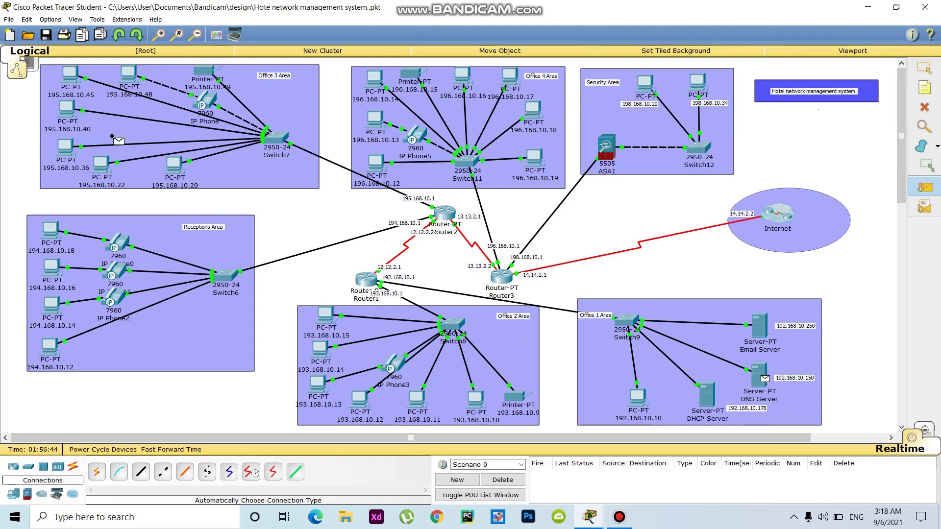
left_click(63, 106)
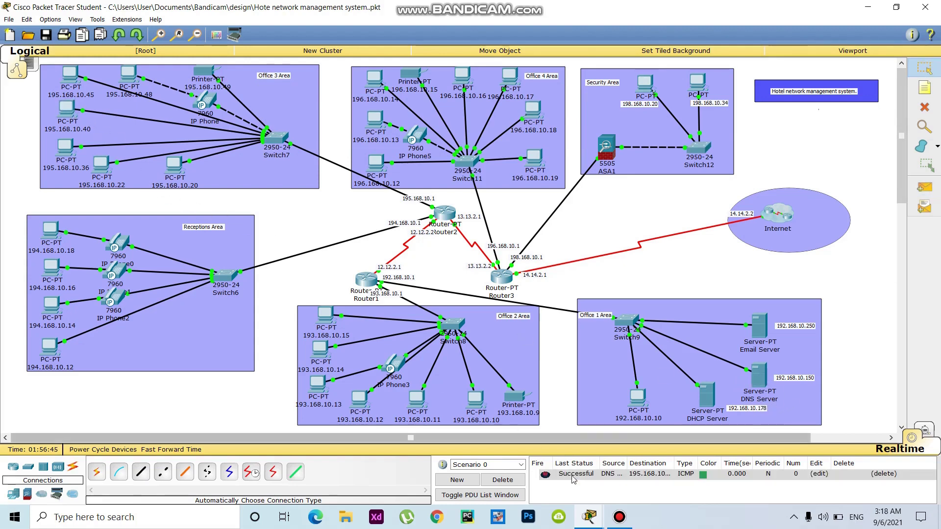
left_click(924, 187)
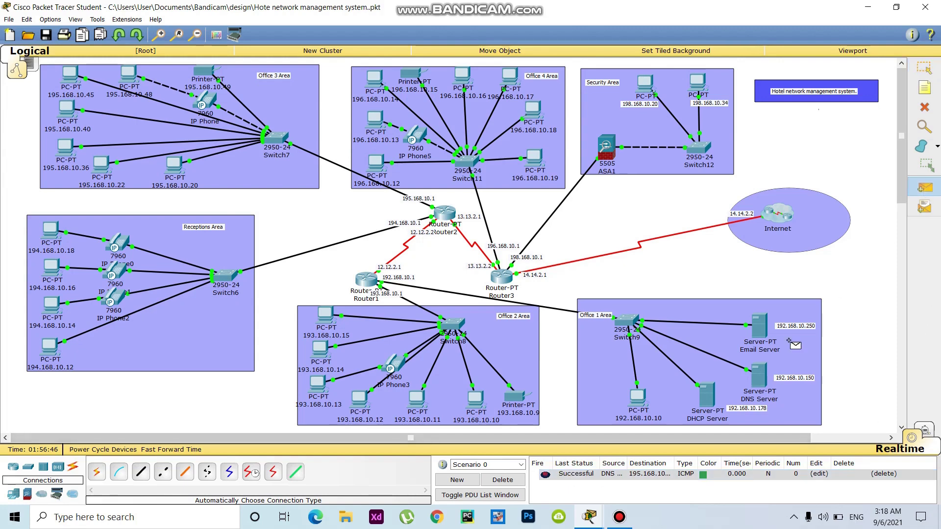
left_click(702, 388)
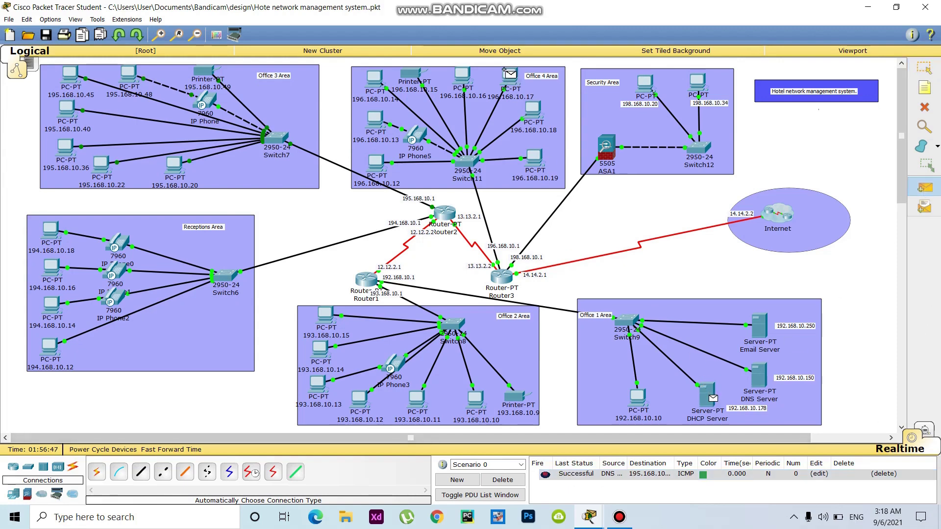
left_click(533, 112)
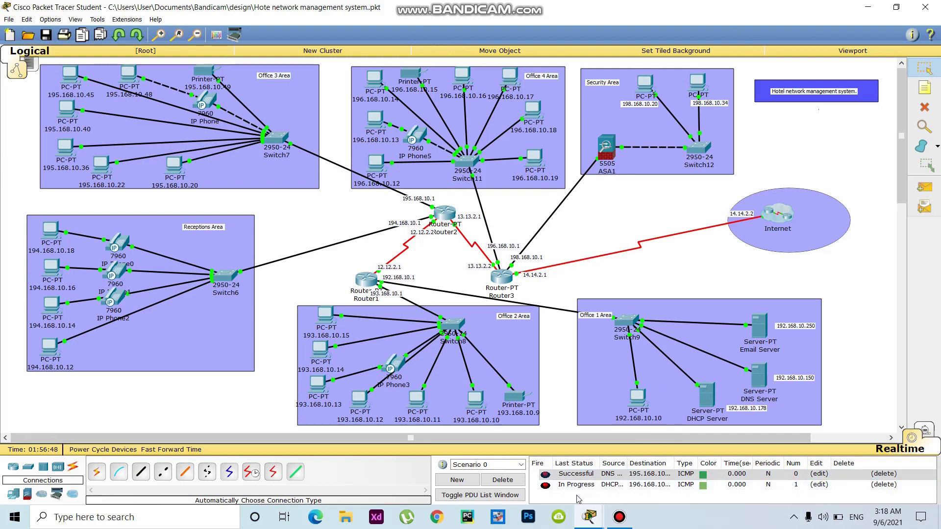
left_click(502, 480)
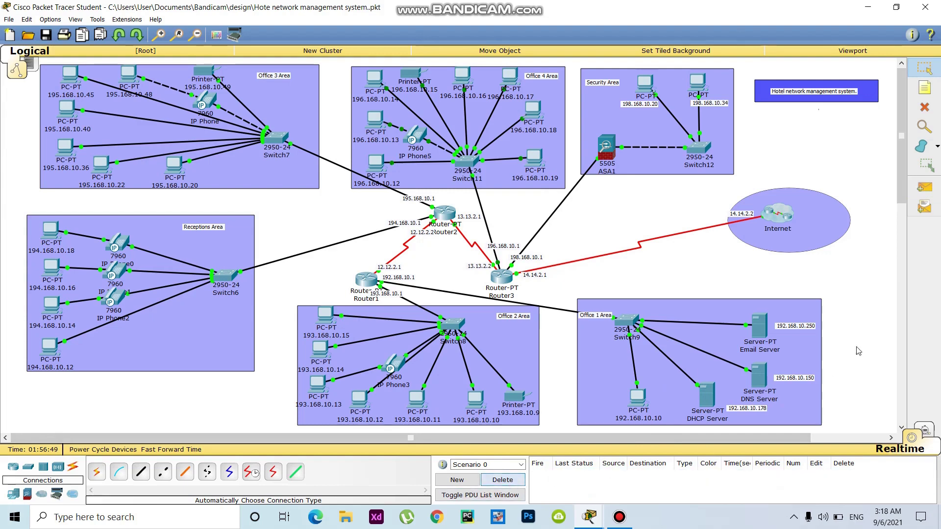
- Ping between the DNS Server and PC 196.168.10.16 both ways, then clear the list
left_click(925, 188)
left_click(759, 377)
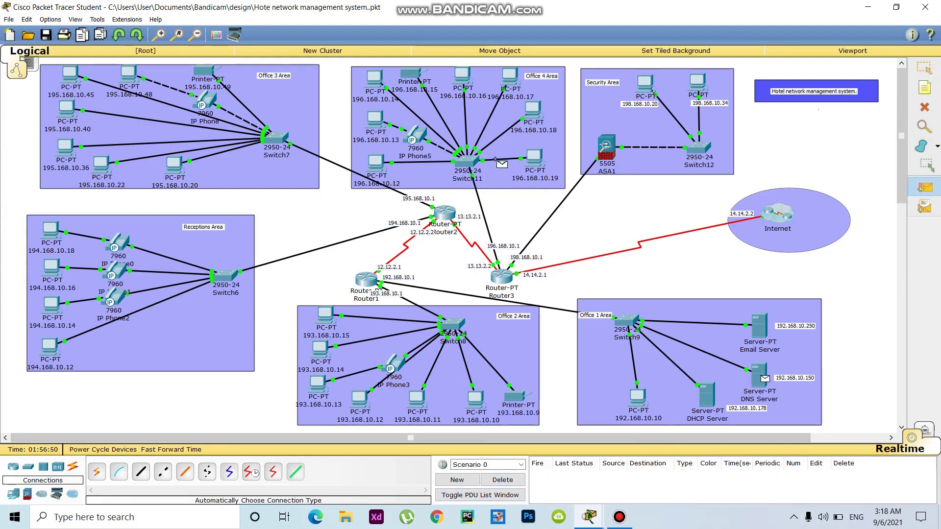
left_click(464, 67)
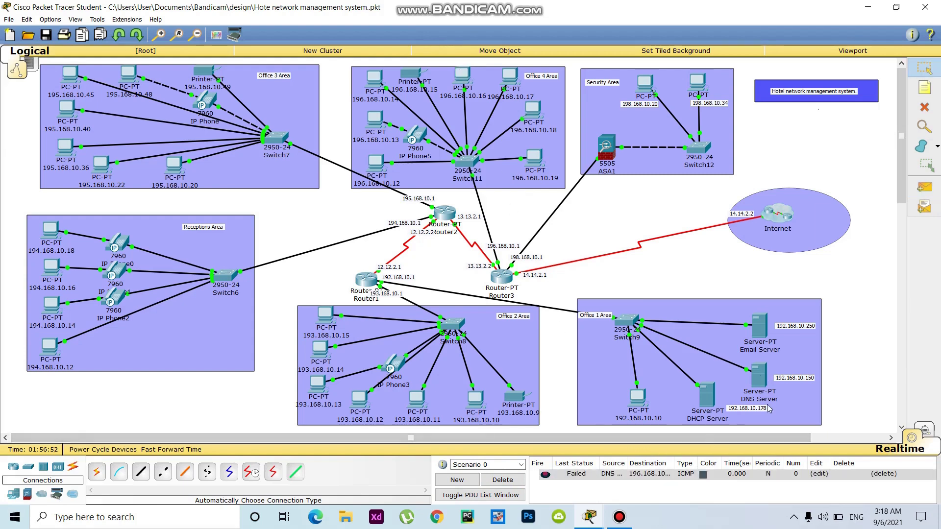
left_click(925, 187)
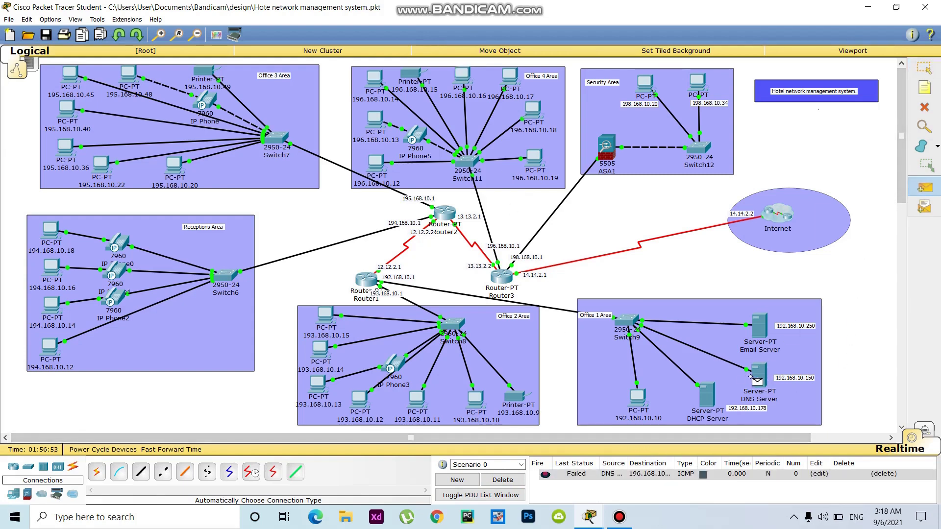
left_click(461, 74)
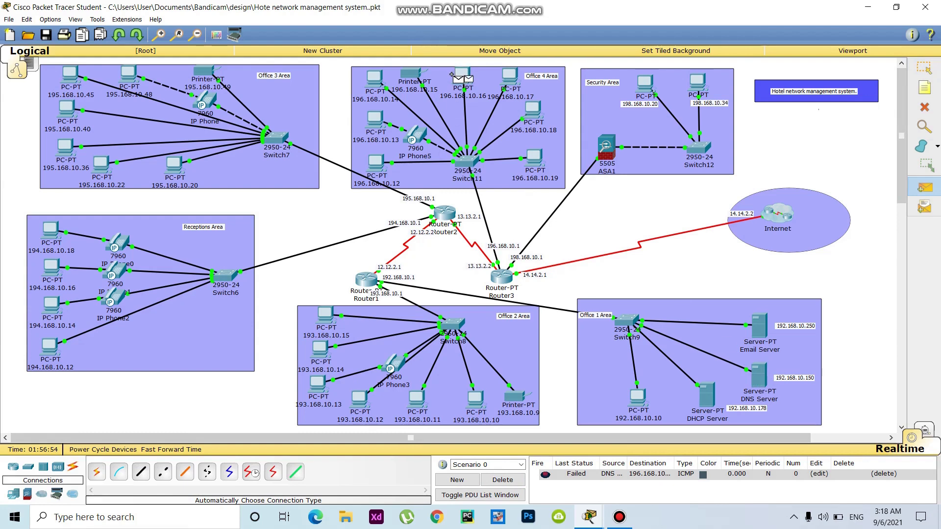
left_click(758, 377)
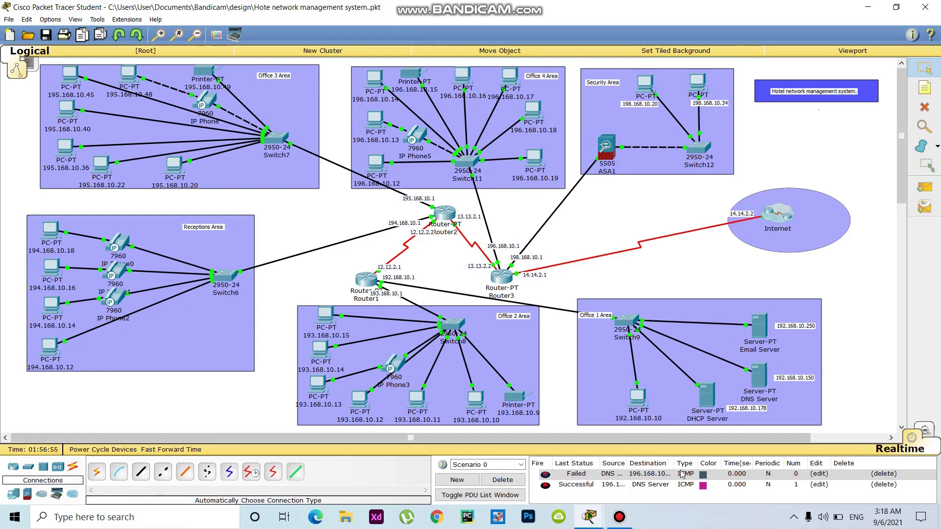
left_click(502, 480)
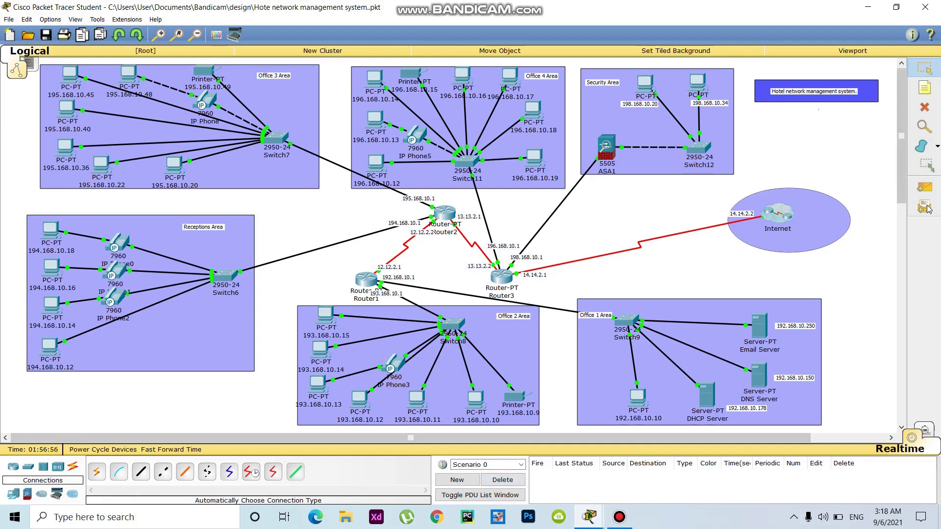
- Send two pings from printer 196.168.10.15 to printer 193.168.10.9, both failing
left_click(924, 188)
left_click(412, 74)
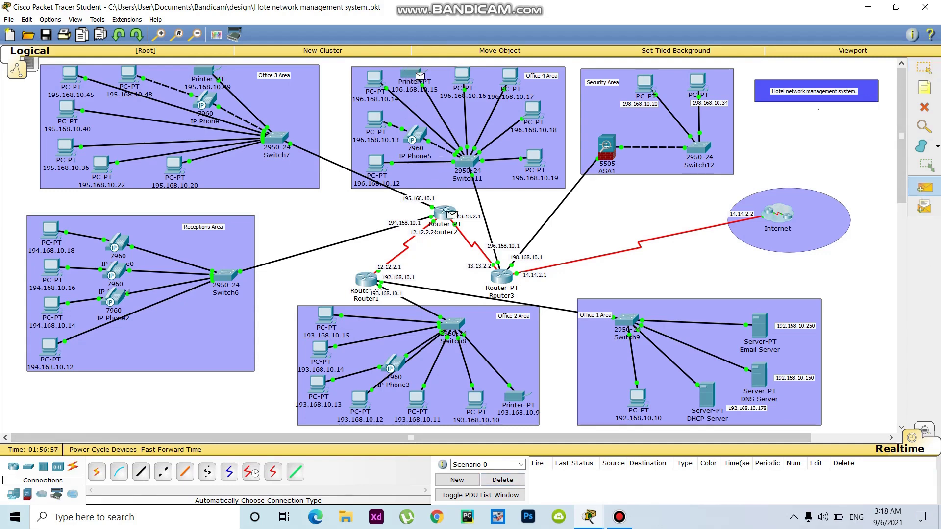
left_click(508, 394)
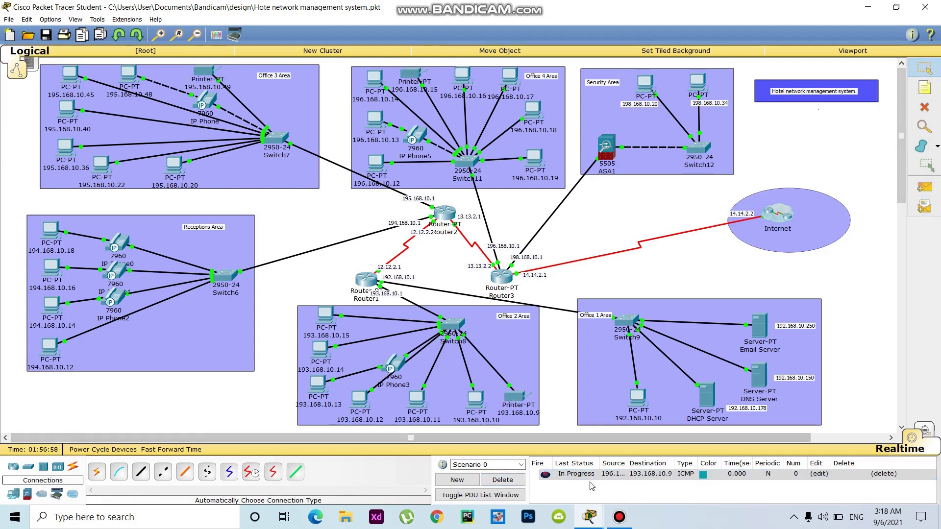
left_click(925, 188)
left_click(412, 78)
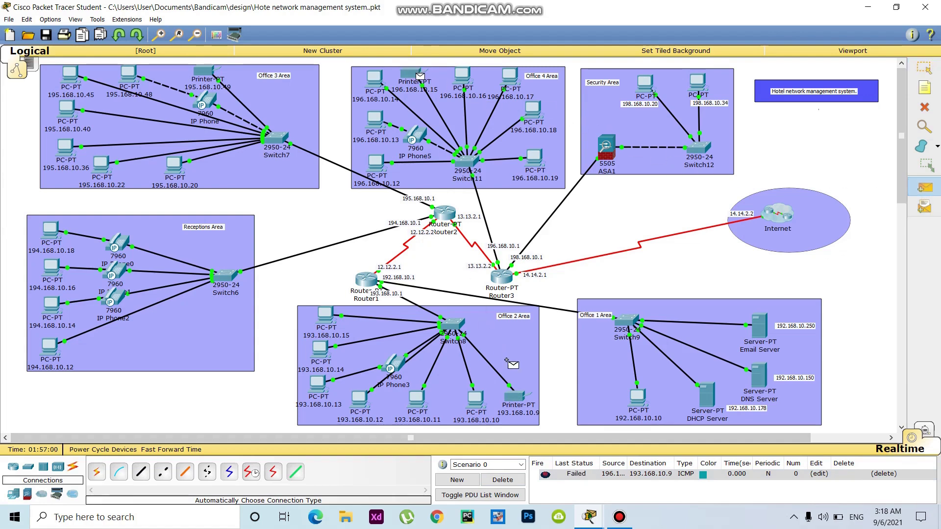
left_click(515, 396)
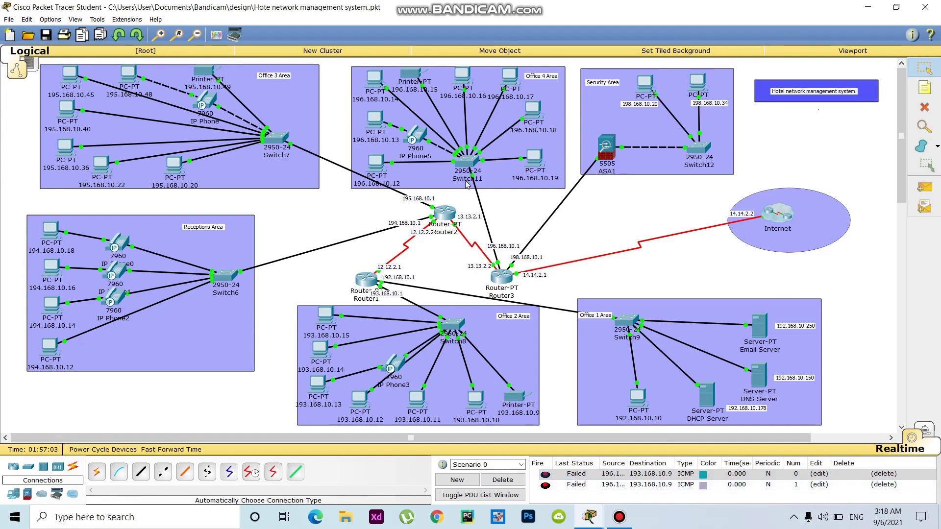
- Edit the 196.168.10.1 label near Router3, leaving it unchanged
double_click(504, 247)
left_click_drag(534, 249, 467, 246)
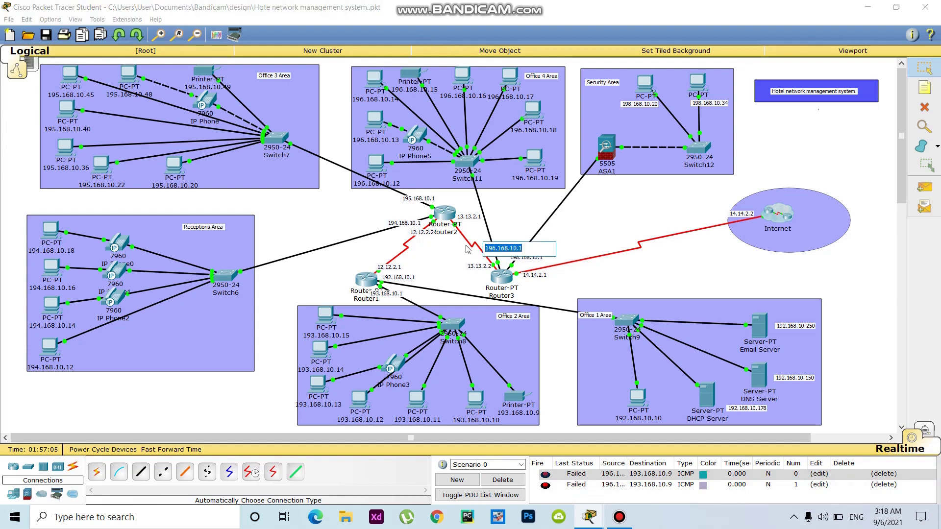
key("Return")
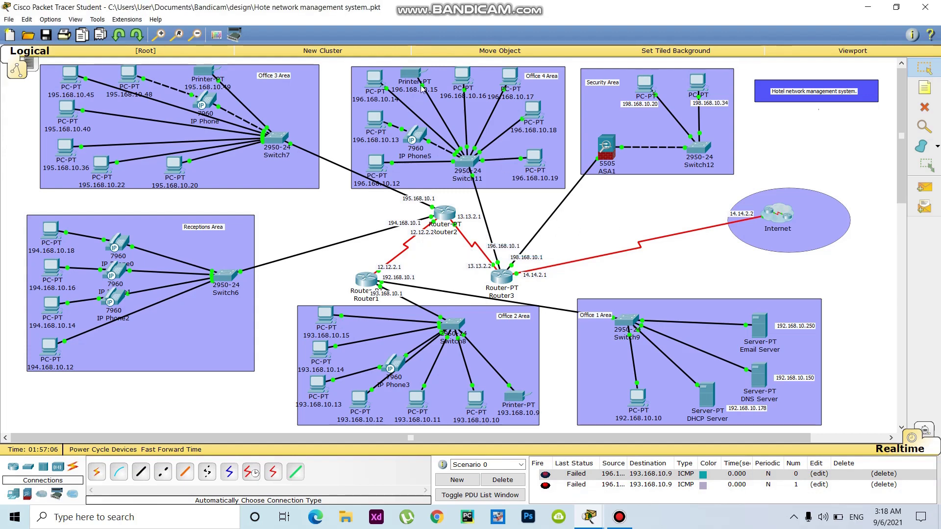
- Enter gateway 196.168.10.1 in printer 196.168.10.15's Global Settings and close it
left_click(416, 74)
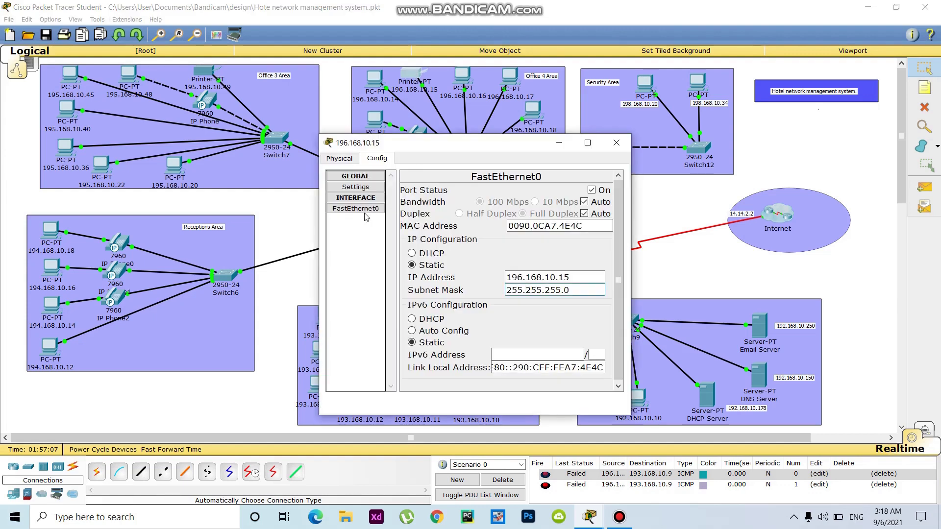
left_click(356, 187)
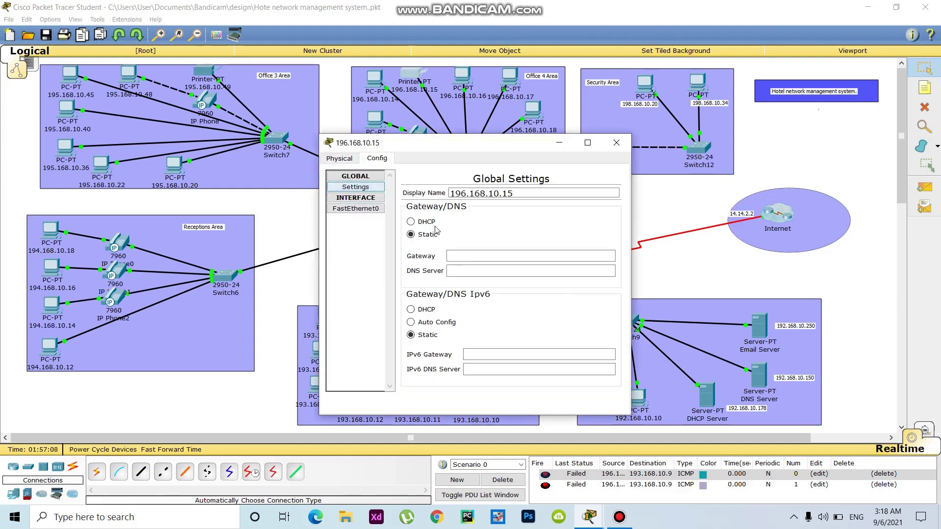
left_click(463, 255)
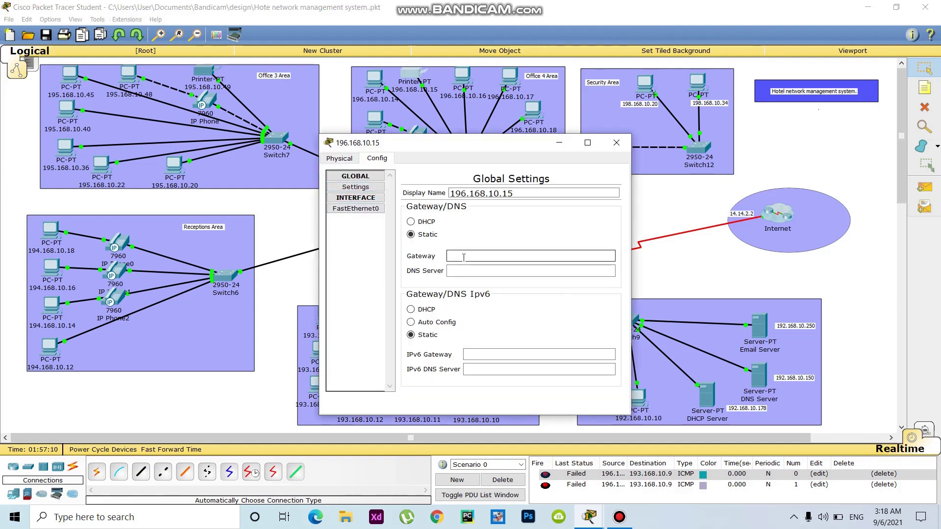
type("196.168.10.1")
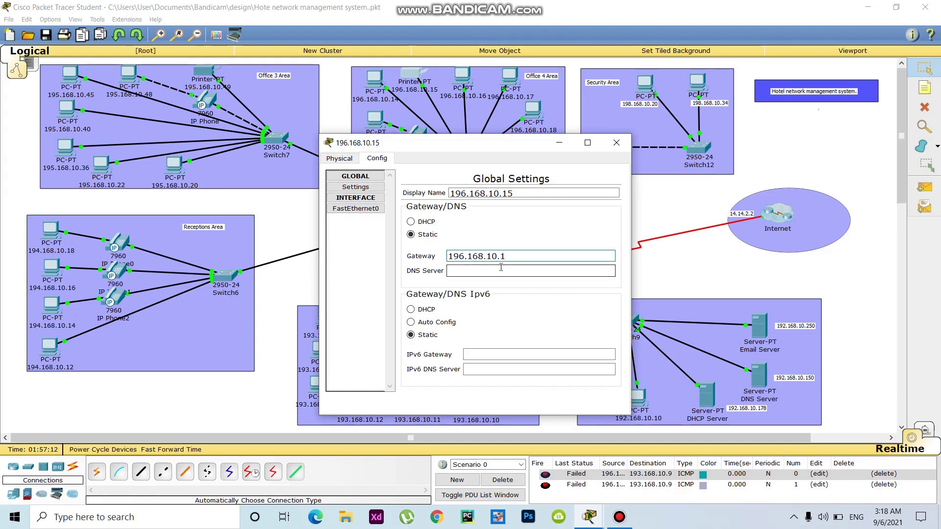
left_click(661, 260)
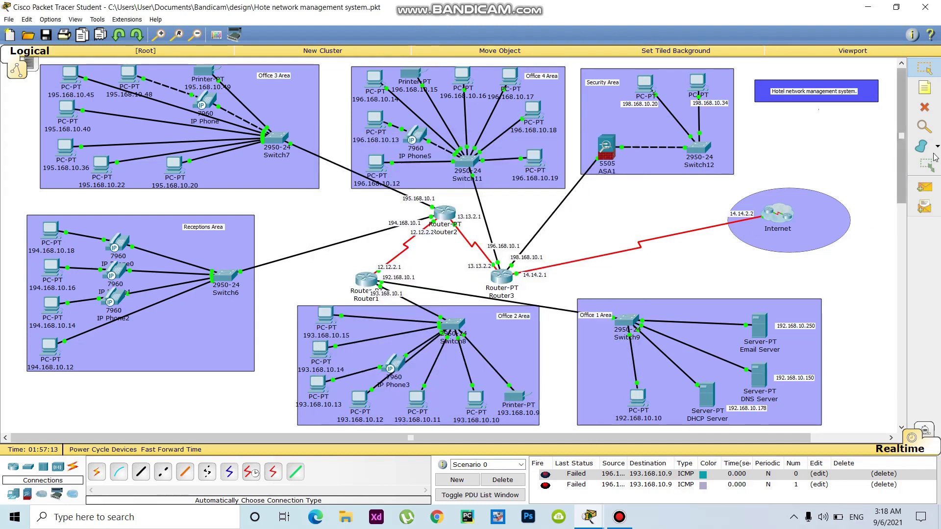
- Ping from printer 196.168.10.15 to printer 193.168.10.9, clear, then ping an Office 3 PC
left_click(924, 188)
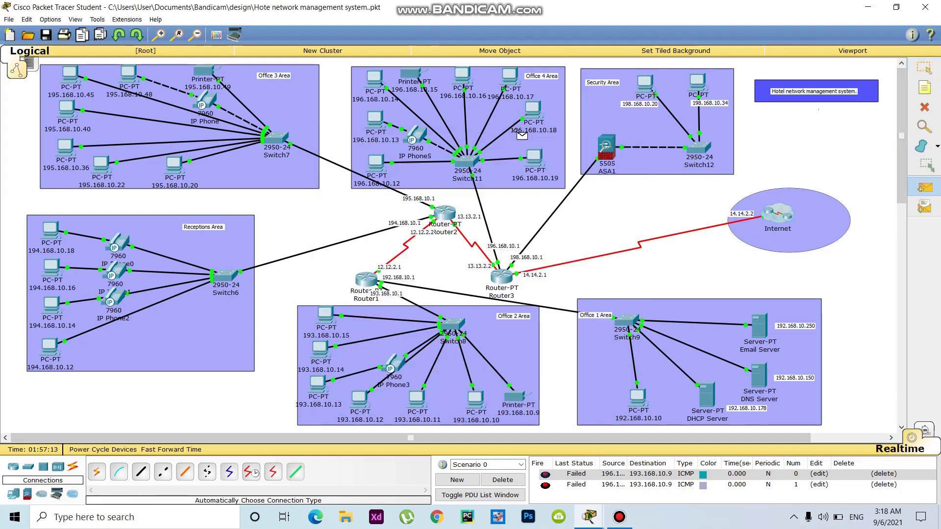
left_click(404, 73)
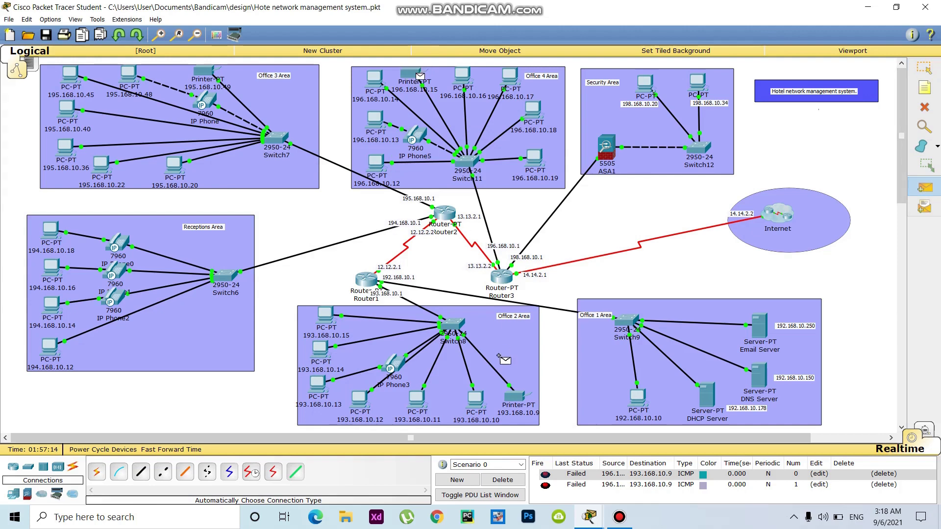
left_click(511, 395)
left_click(502, 480)
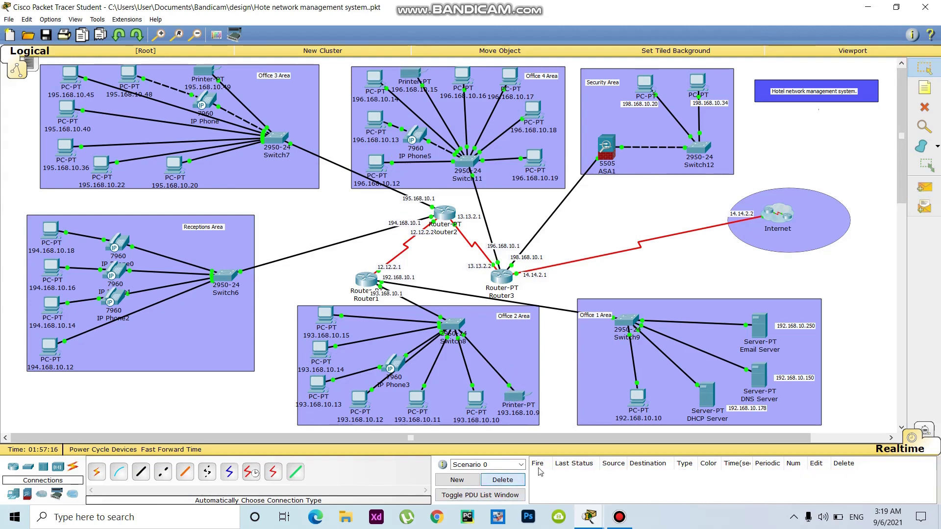
left_click(924, 188)
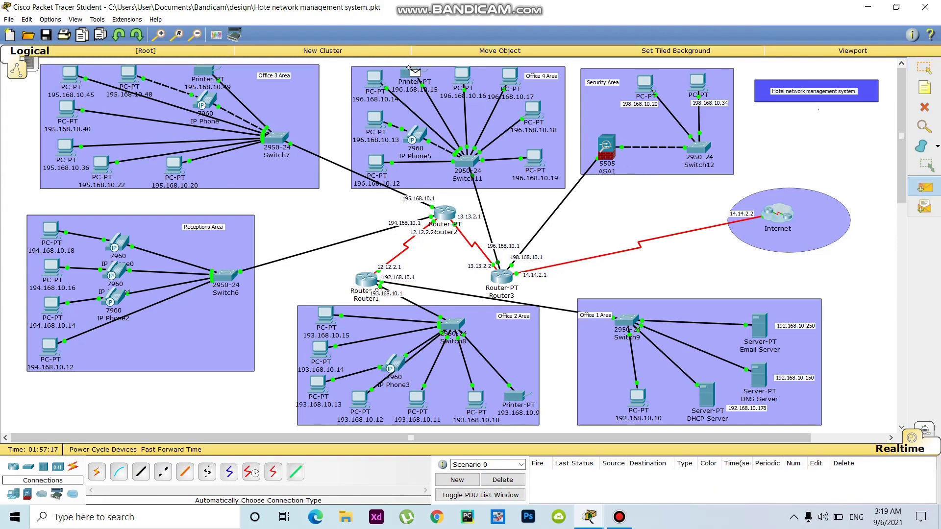
left_click(408, 70)
left_click(203, 71)
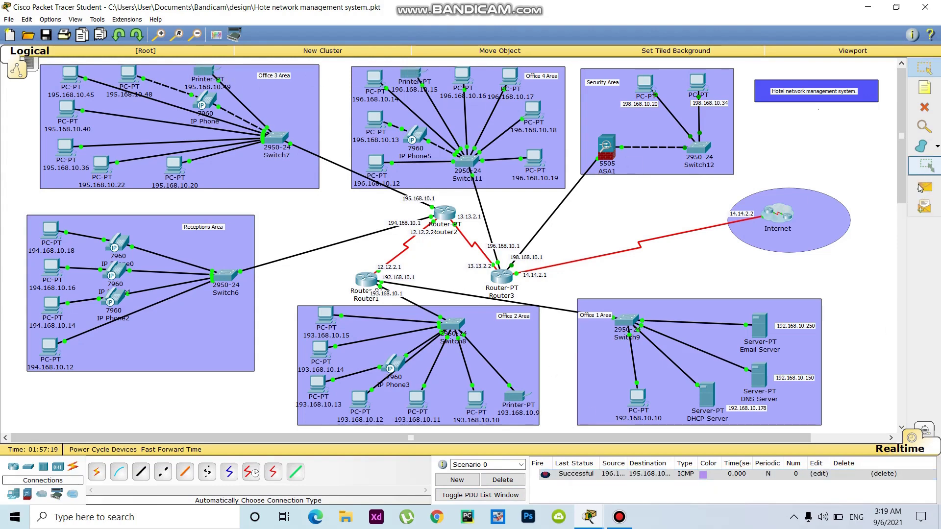
- Ping PC 194.168.10.14 from Security Area PCs 198.168.10.34 and 198.168.10.20
left_click(921, 189)
left_click(692, 79)
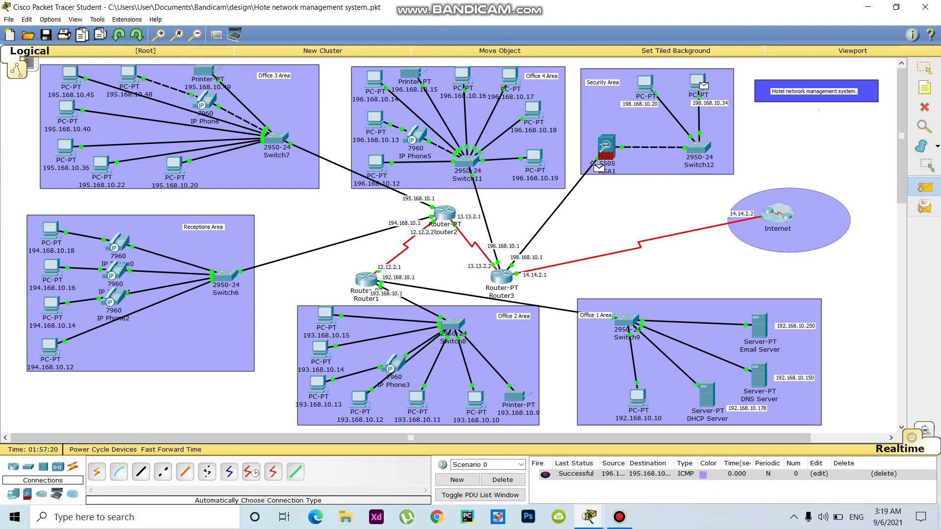
left_click(49, 297)
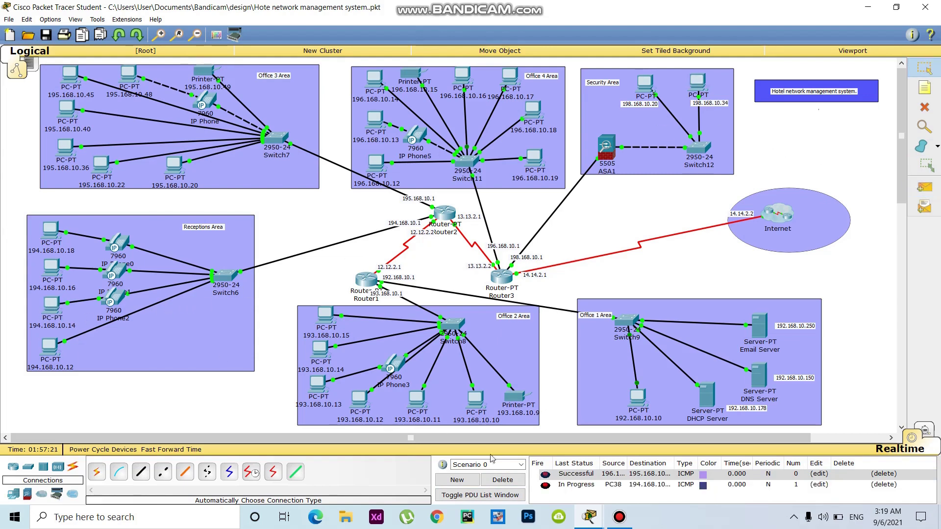
left_click(924, 187)
left_click(638, 80)
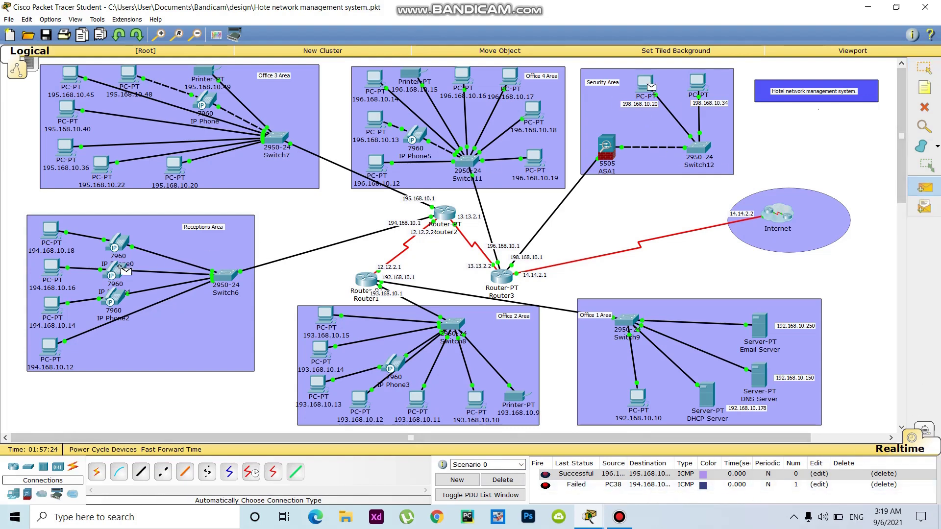
left_click(49, 304)
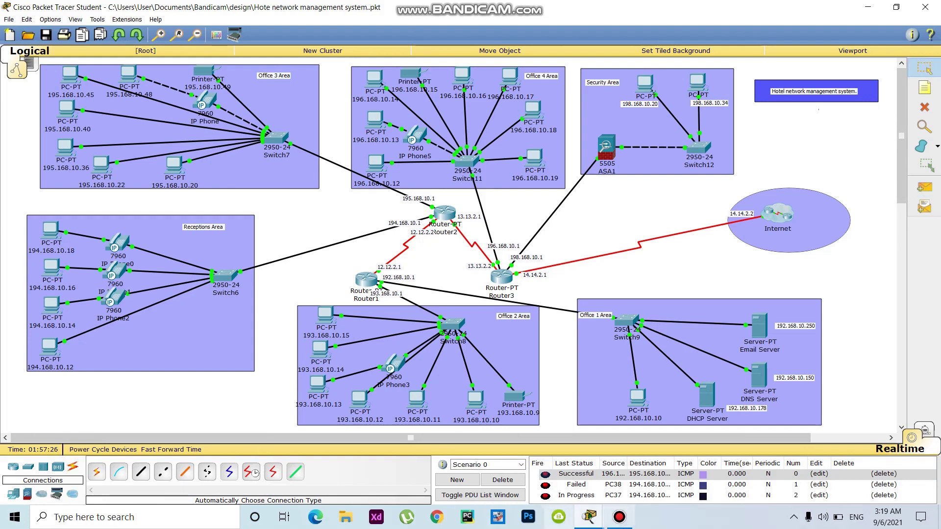
- Clear the ping list and resend a ping from 198.168.10.20 to 194.168.10.14
left_click(511, 483)
left_click(924, 188)
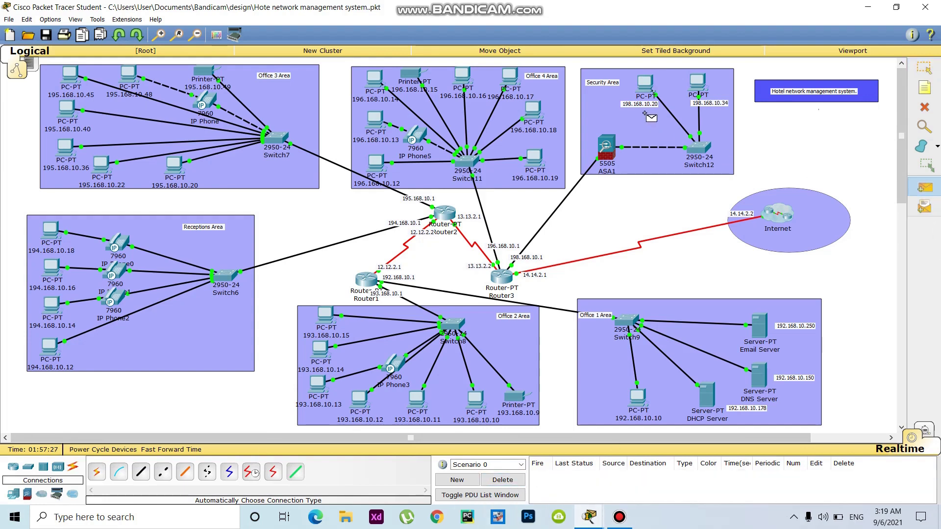
left_click(639, 80)
left_click(45, 300)
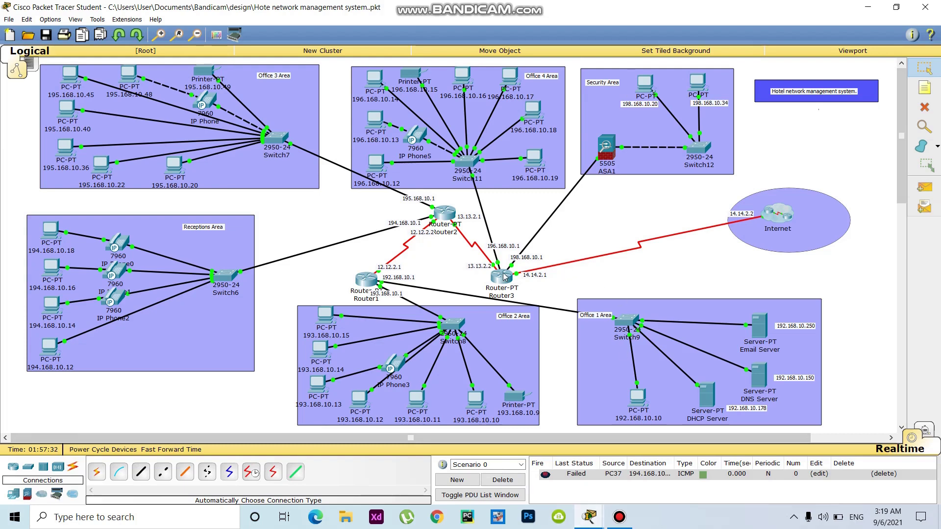
left_click(504, 277)
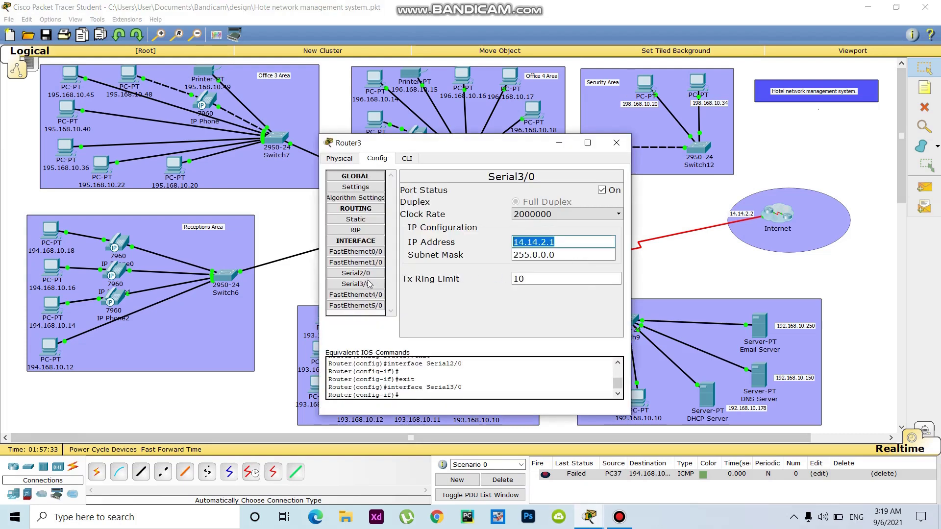
left_click(361, 263)
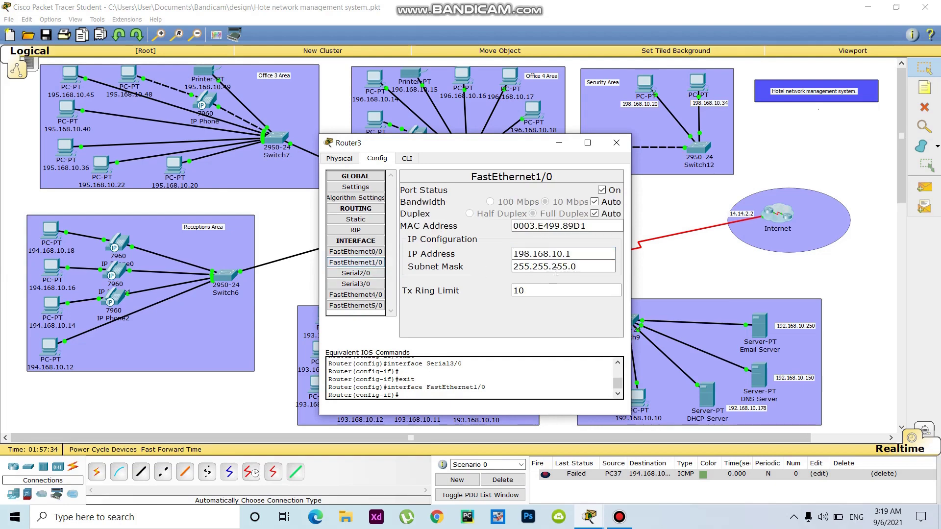
left_click_drag(573, 254, 484, 263)
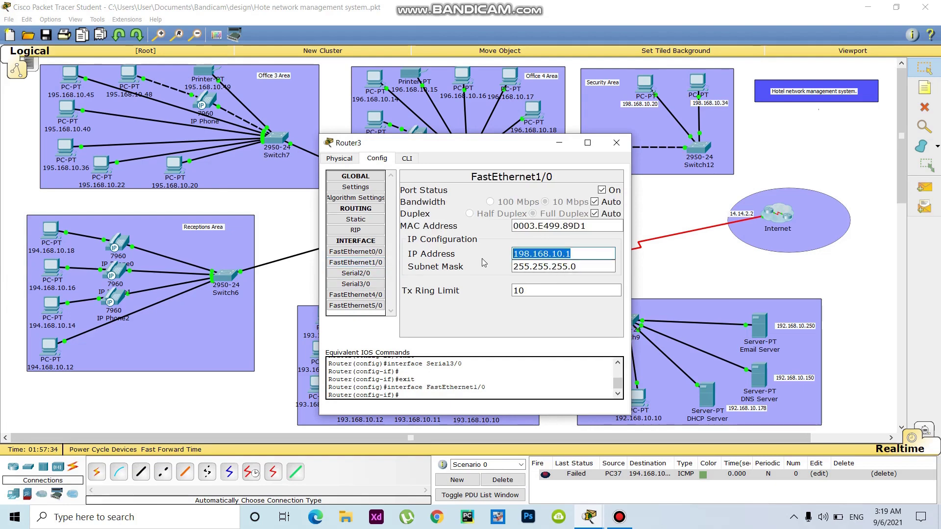
left_click(363, 230)
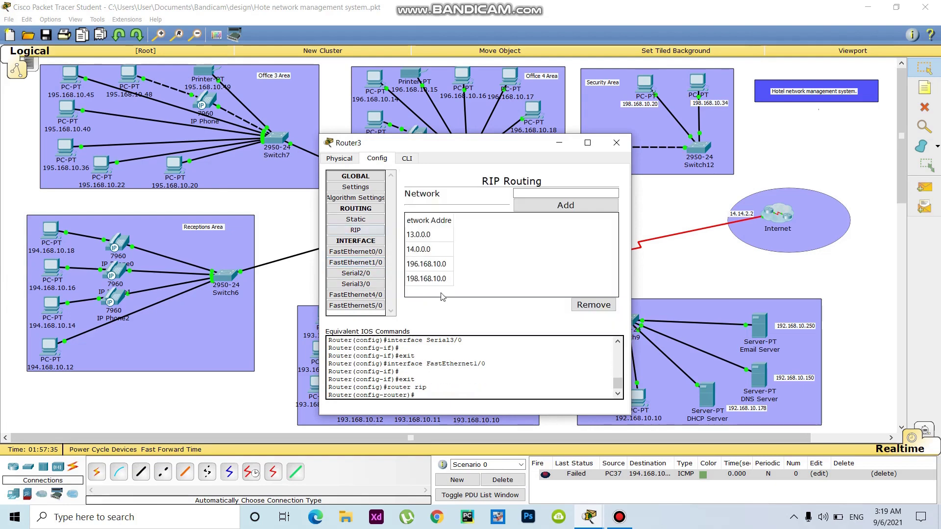
key("alt+F4")
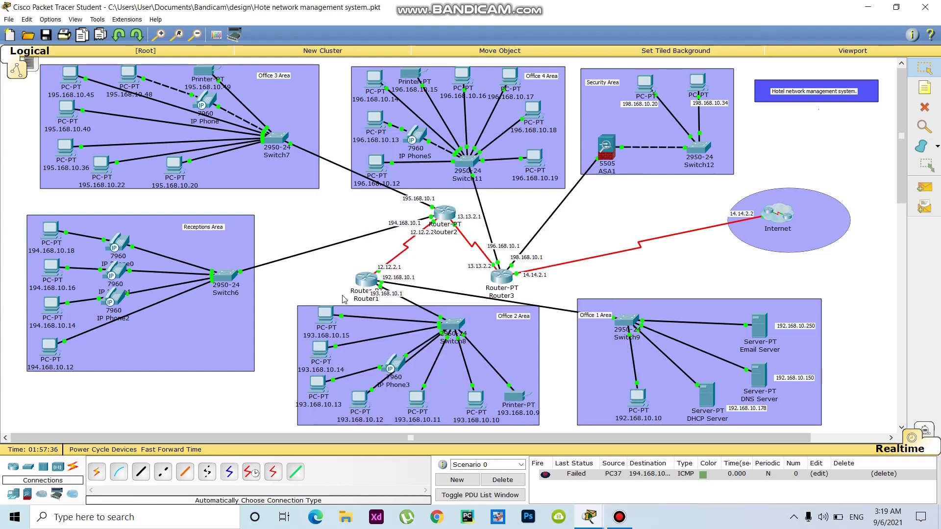
- Resend a ping from PC37 to 194.168.10.14, clear the failed PDUs, and open PC37
left_click(924, 187)
left_click(645, 83)
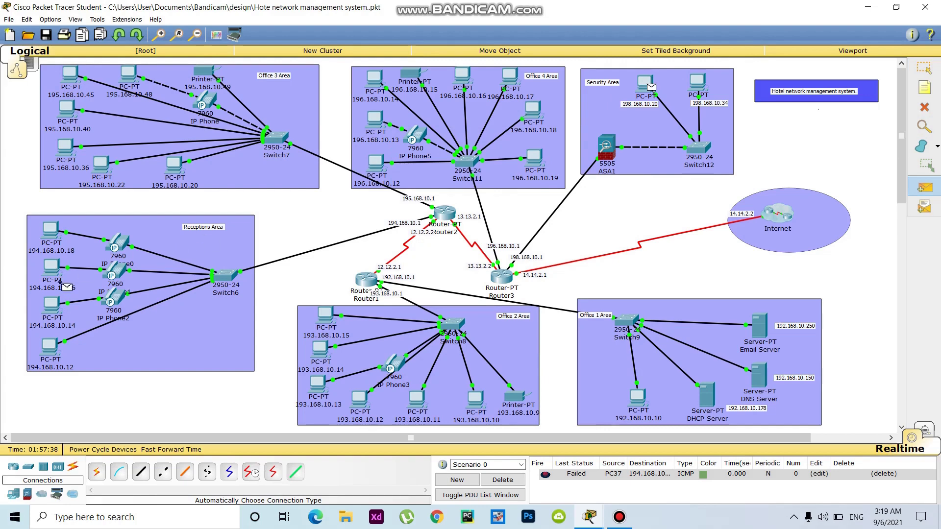
left_click(51, 304)
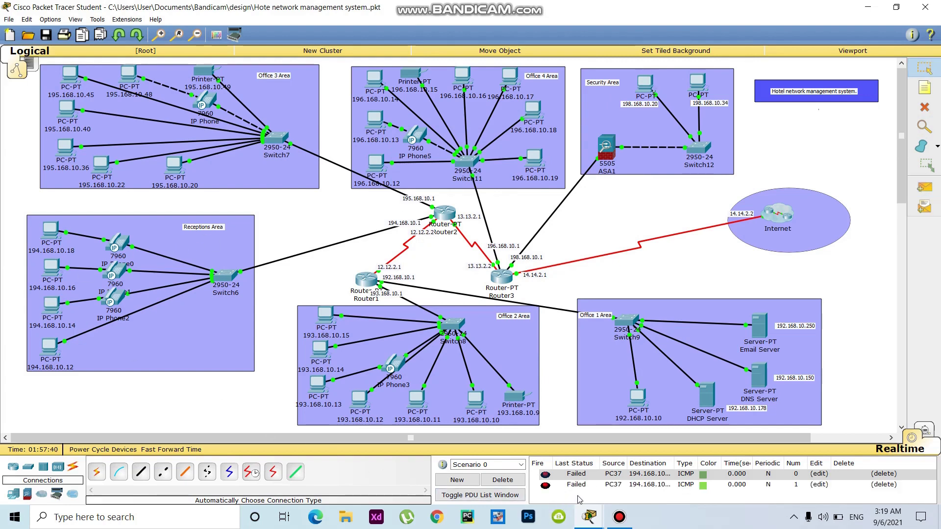
left_click(509, 481)
left_click(645, 84)
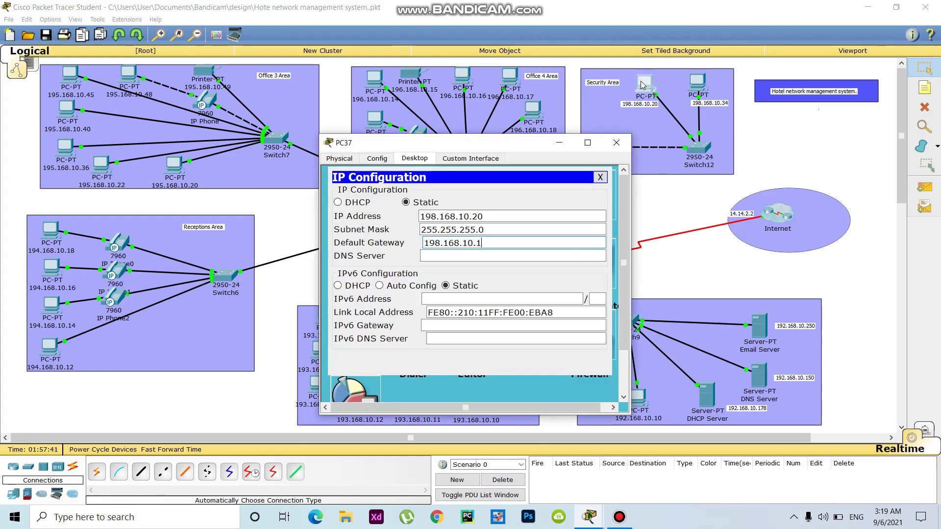
- Check PC37's gateway 198.168.10.1 in IP Configuration and Global Settings, then close it
left_click(468, 243)
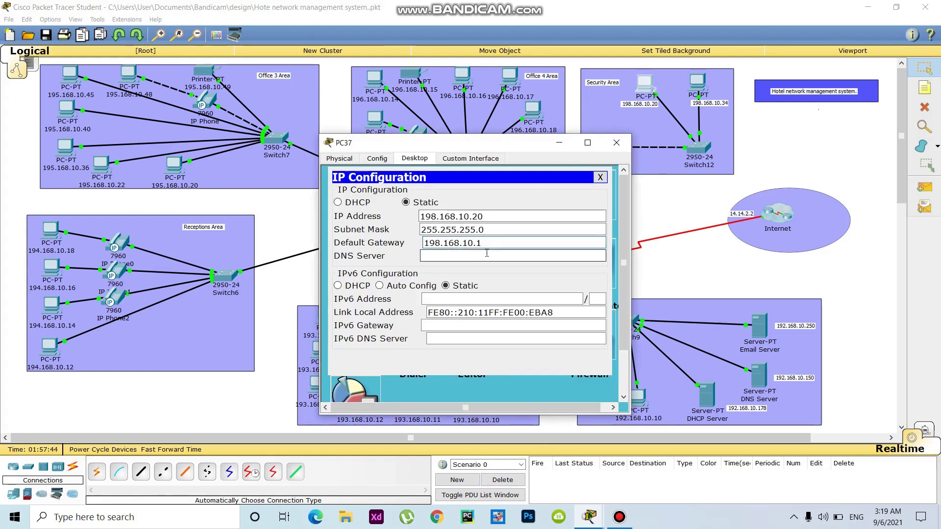
left_click(379, 159)
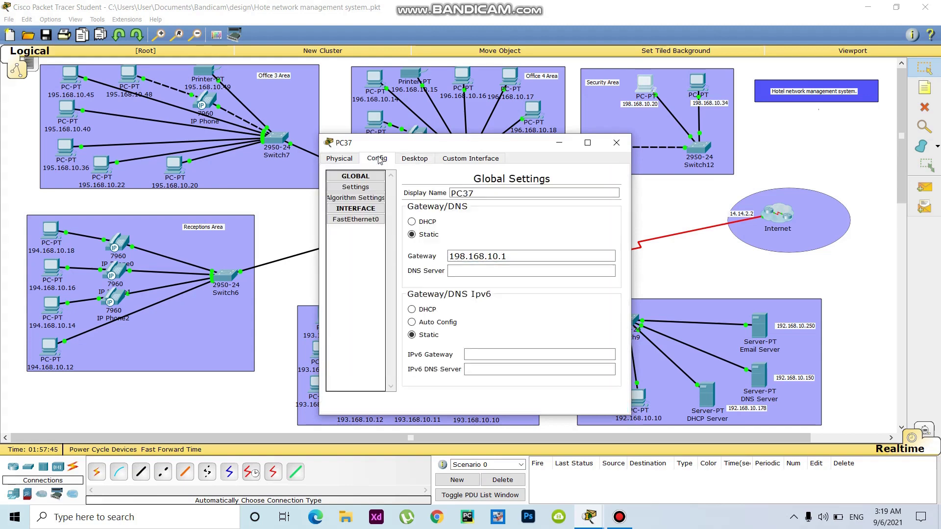
left_click(484, 271)
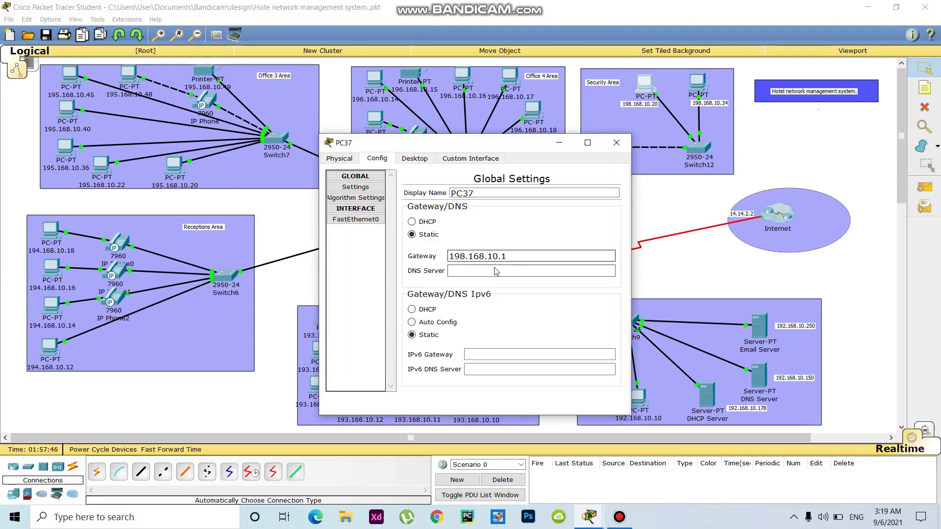
left_click(617, 143)
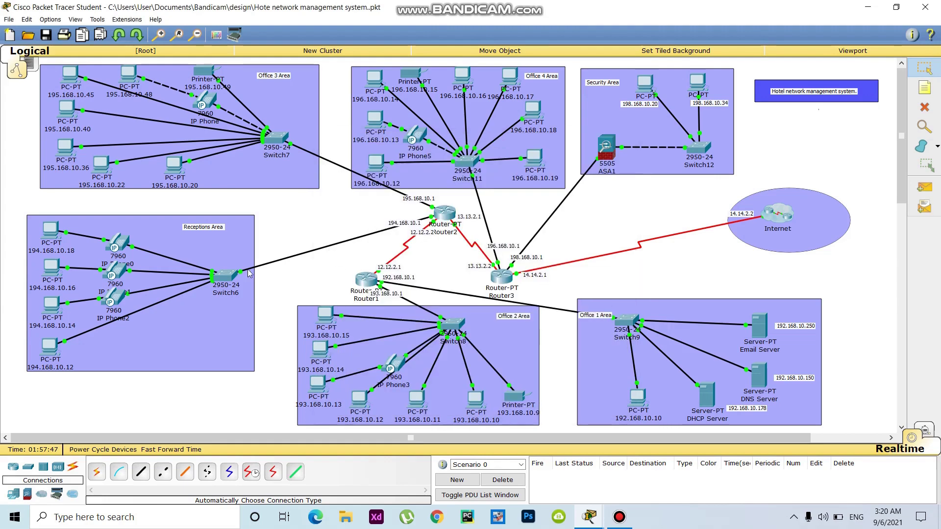
- Check Receptions PC 194.168.10.14's gateway 194.168.10.1, then open the ASA1 firewall
left_click(45, 306)
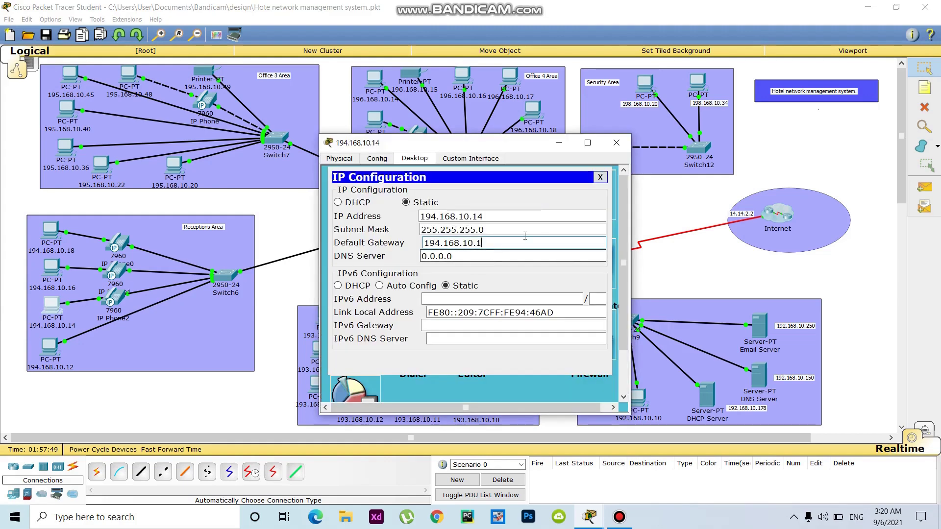
left_click(616, 143)
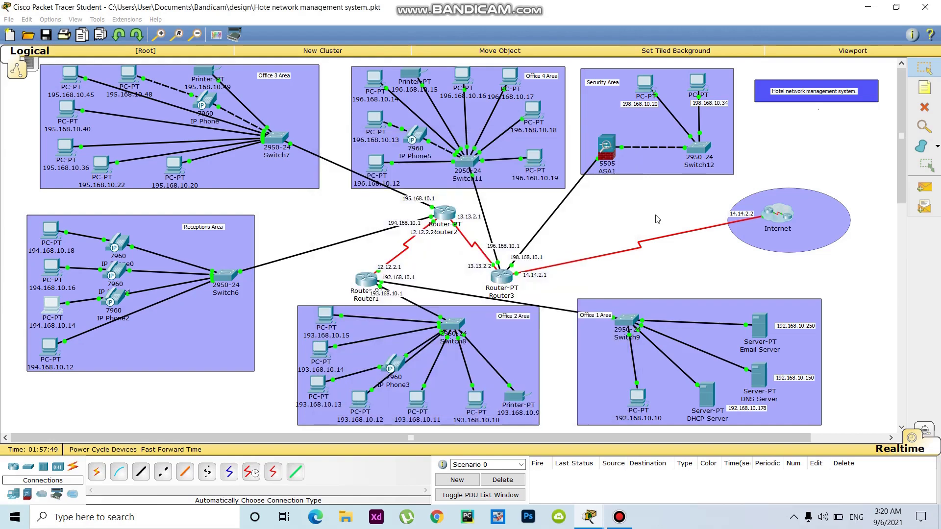
left_click(607, 146)
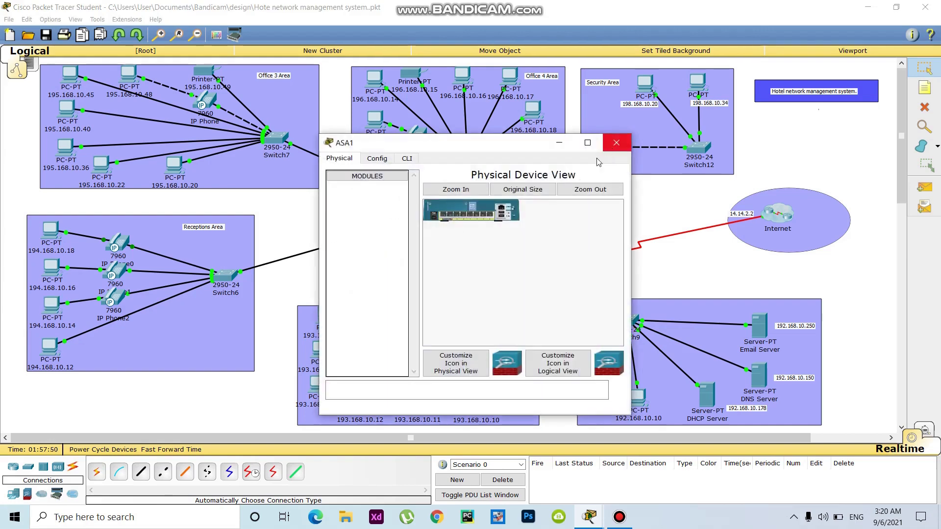
- Set ASA1's Ethernet0/0 to access mode on VLAN 1 inside instead of VLAN 2 outside
left_click(377, 158)
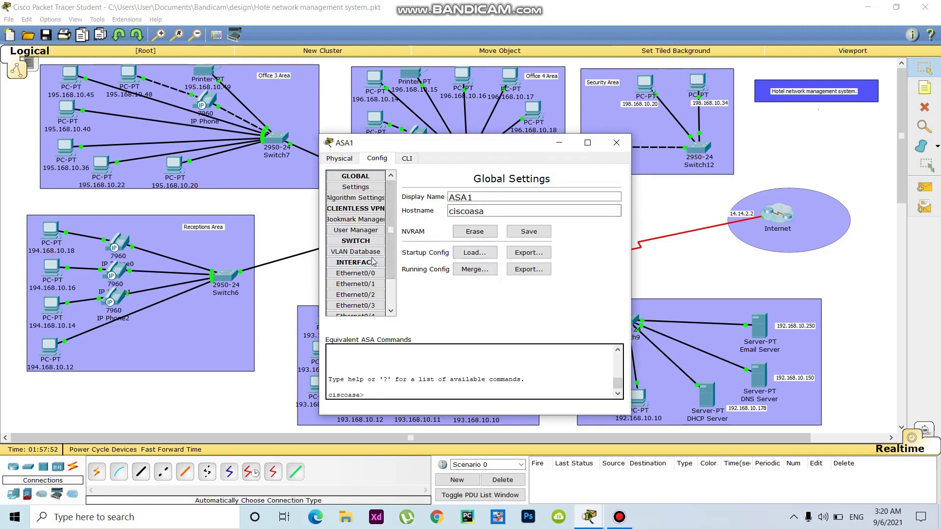
left_click(356, 273)
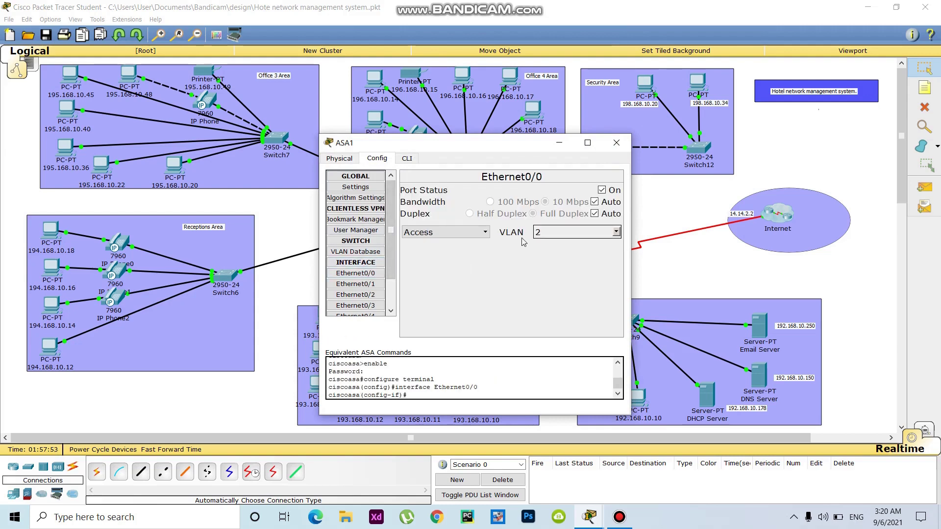
left_click(485, 232)
left_click(484, 242)
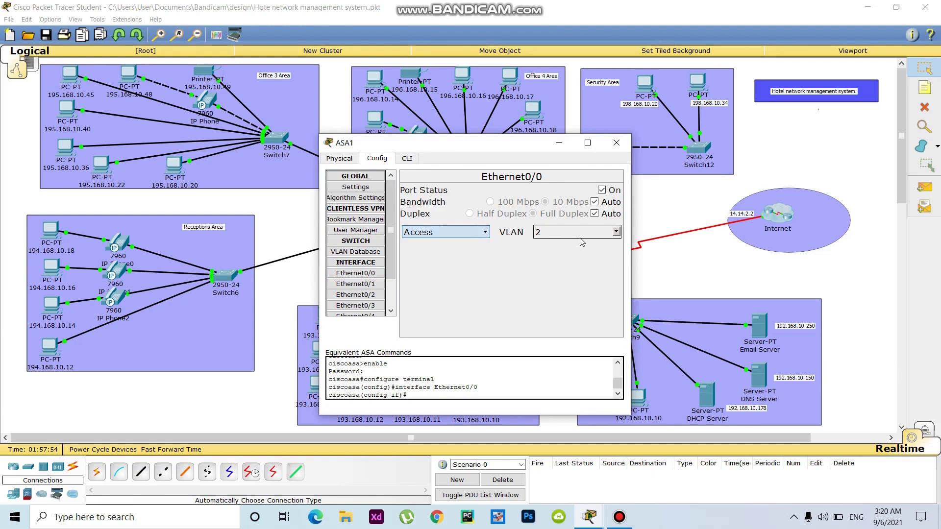
left_click(616, 232)
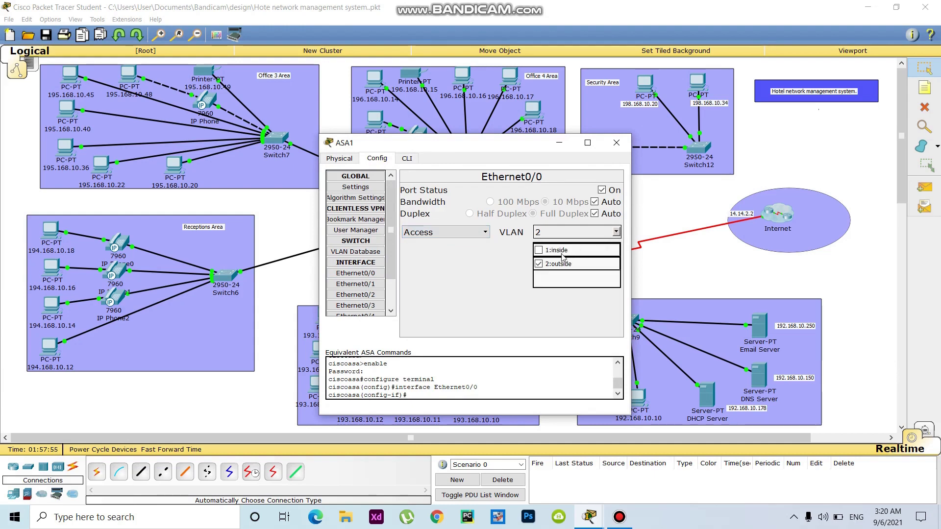
left_click(539, 250)
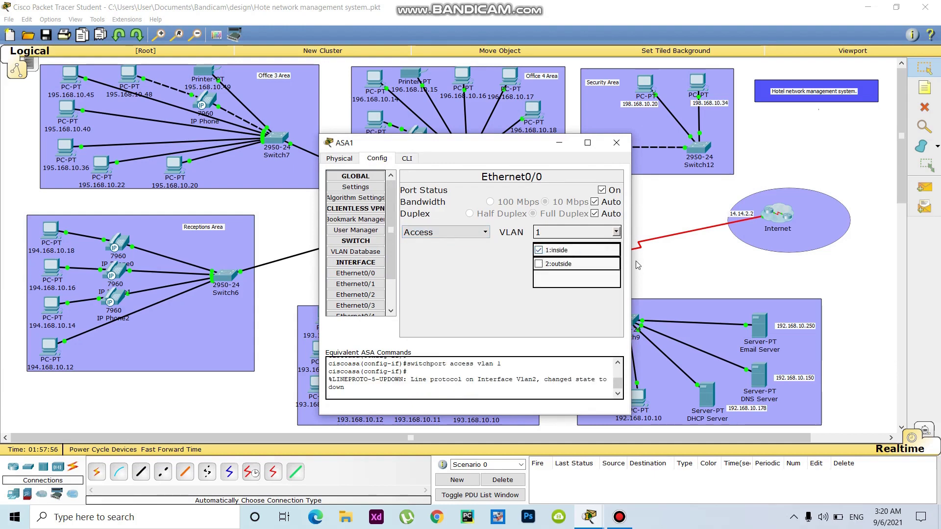
left_click(636, 261)
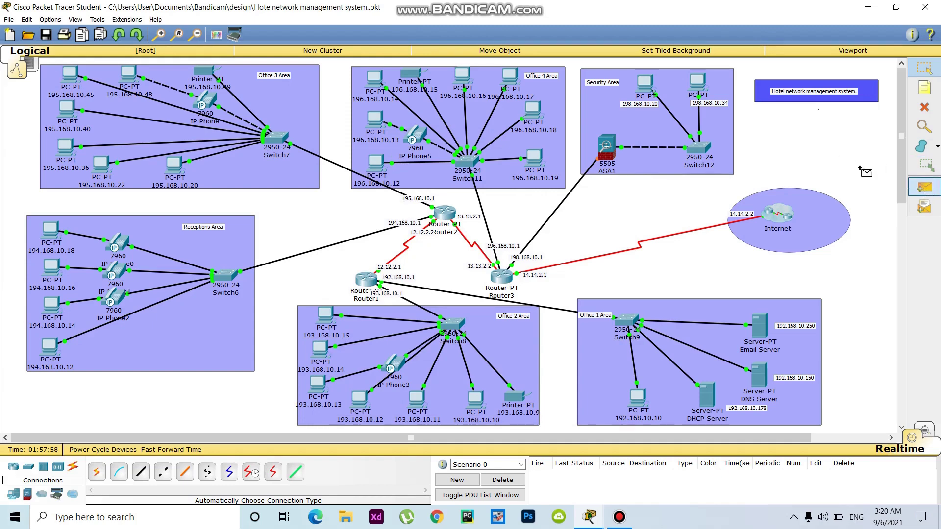
- Ping PC38 from PC37 successfully, then ping 194.168.10.14 from PC 198.168.10.20
left_click(925, 187)
left_click(696, 81)
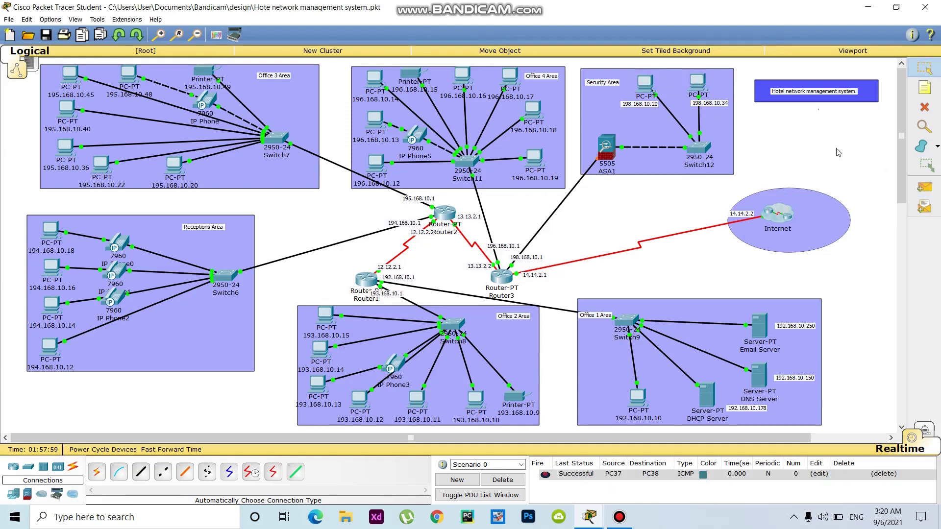
left_click(925, 187)
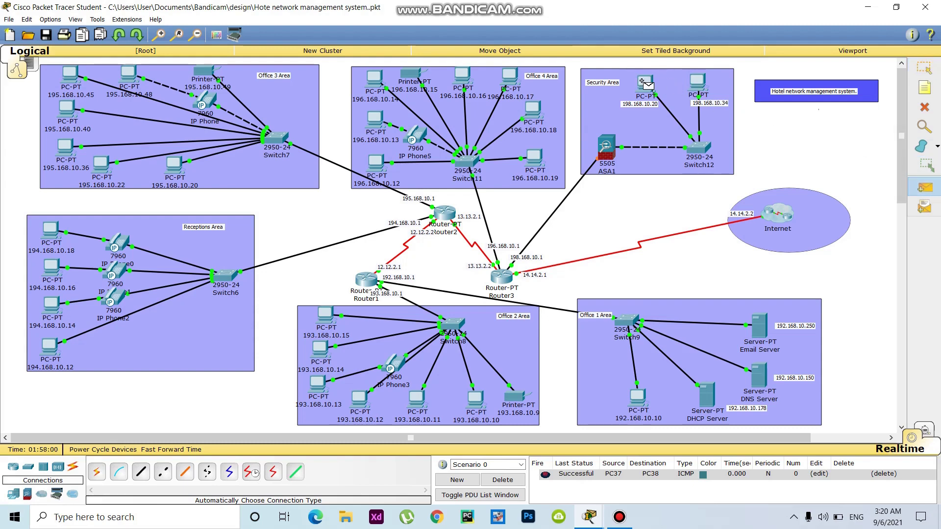
left_click(642, 81)
left_click(50, 303)
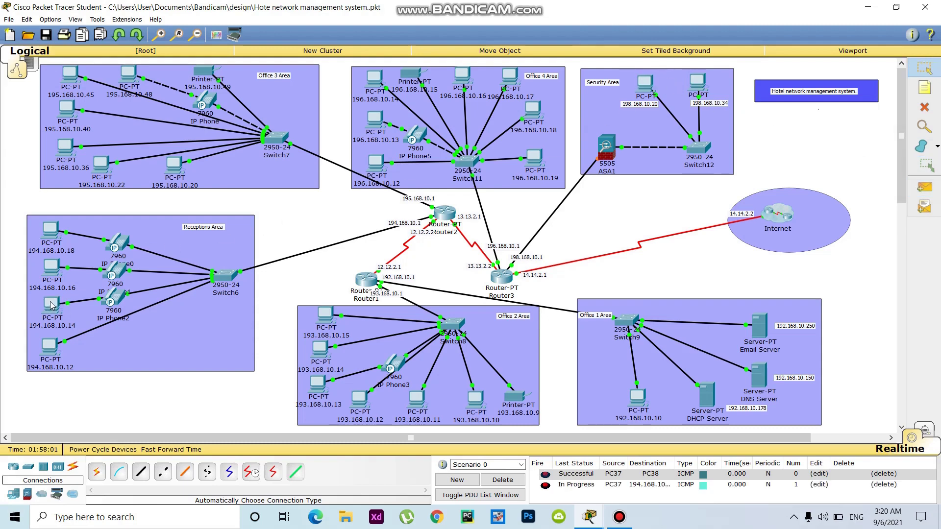